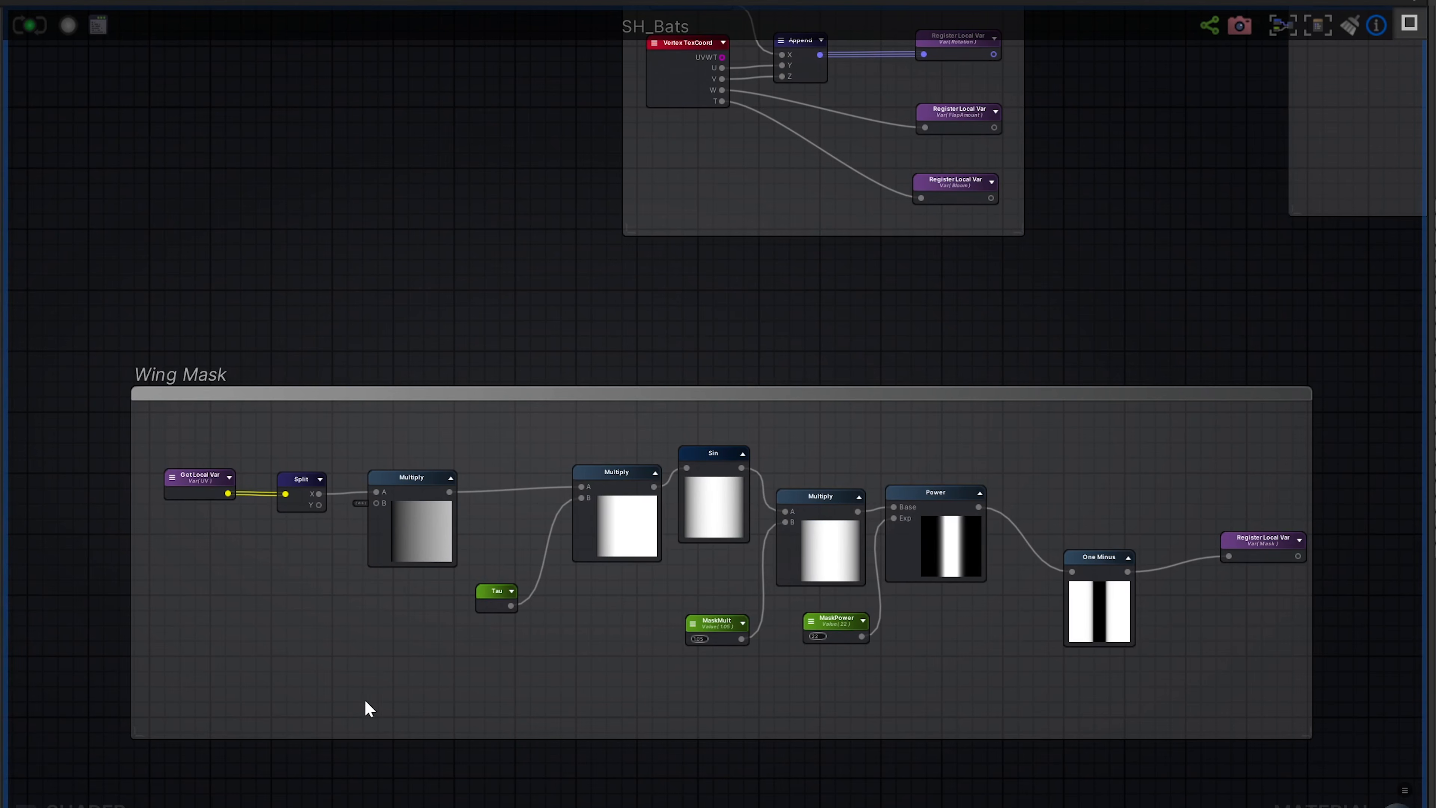
- Examine the Vertex Offset node group below the Wing Mask group in the SH_Bats shader graph
{"action": "mouse_move", "coordinate": [439, 788]}
{"action": "middle_mouse_down"}
{"action": "mouse_move", "coordinate": [457, 460]}
{"action": "mouse_move", "coordinate": [438, 402]}
{"action": "middle_mouse_up"}
{"action": "middle_click_drag", "start_coordinate": [583, 585], "coordinate": [428, 403]}
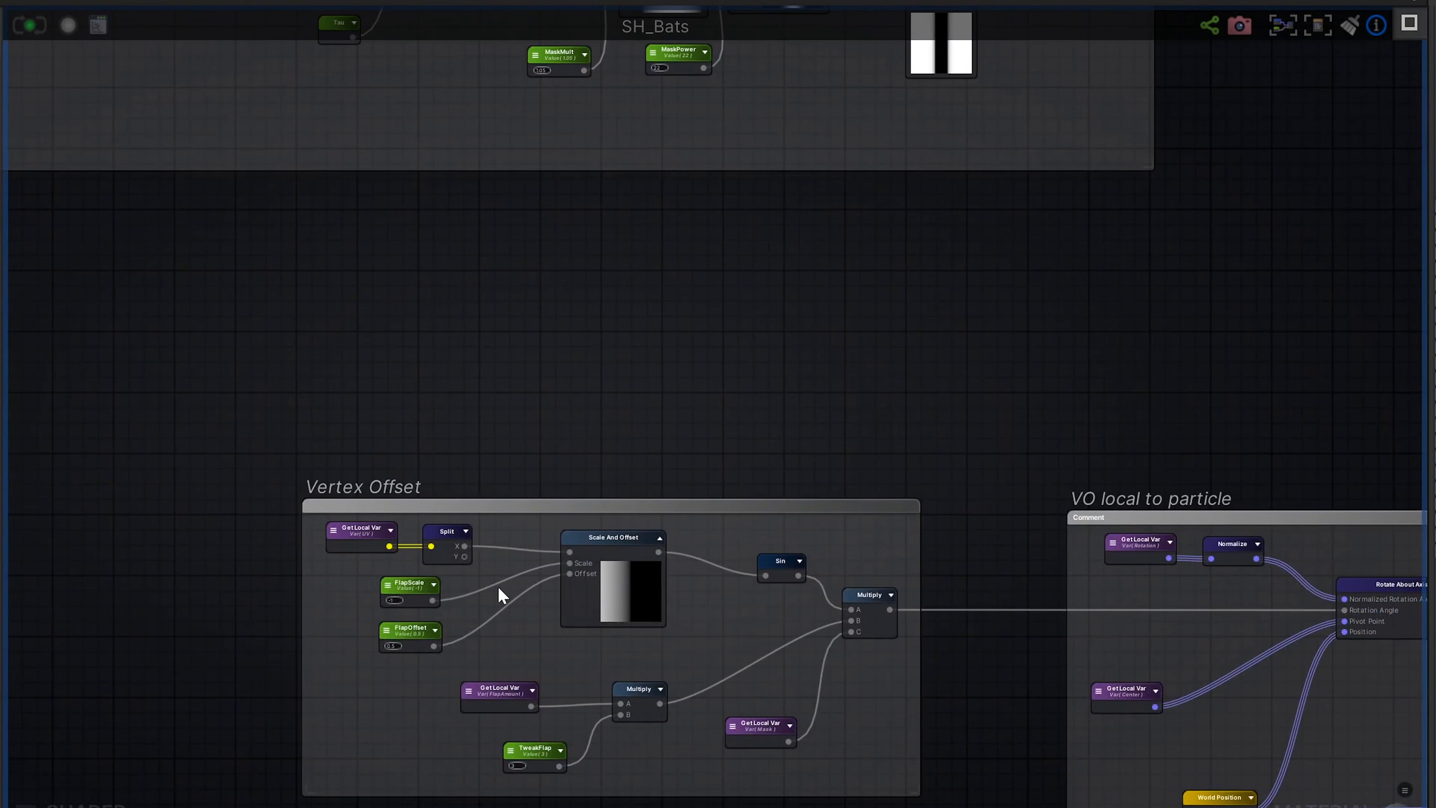
{"action": "scroll", "coordinate": [500, 590], "scroll_direction": "up", "scroll_amount": 5}
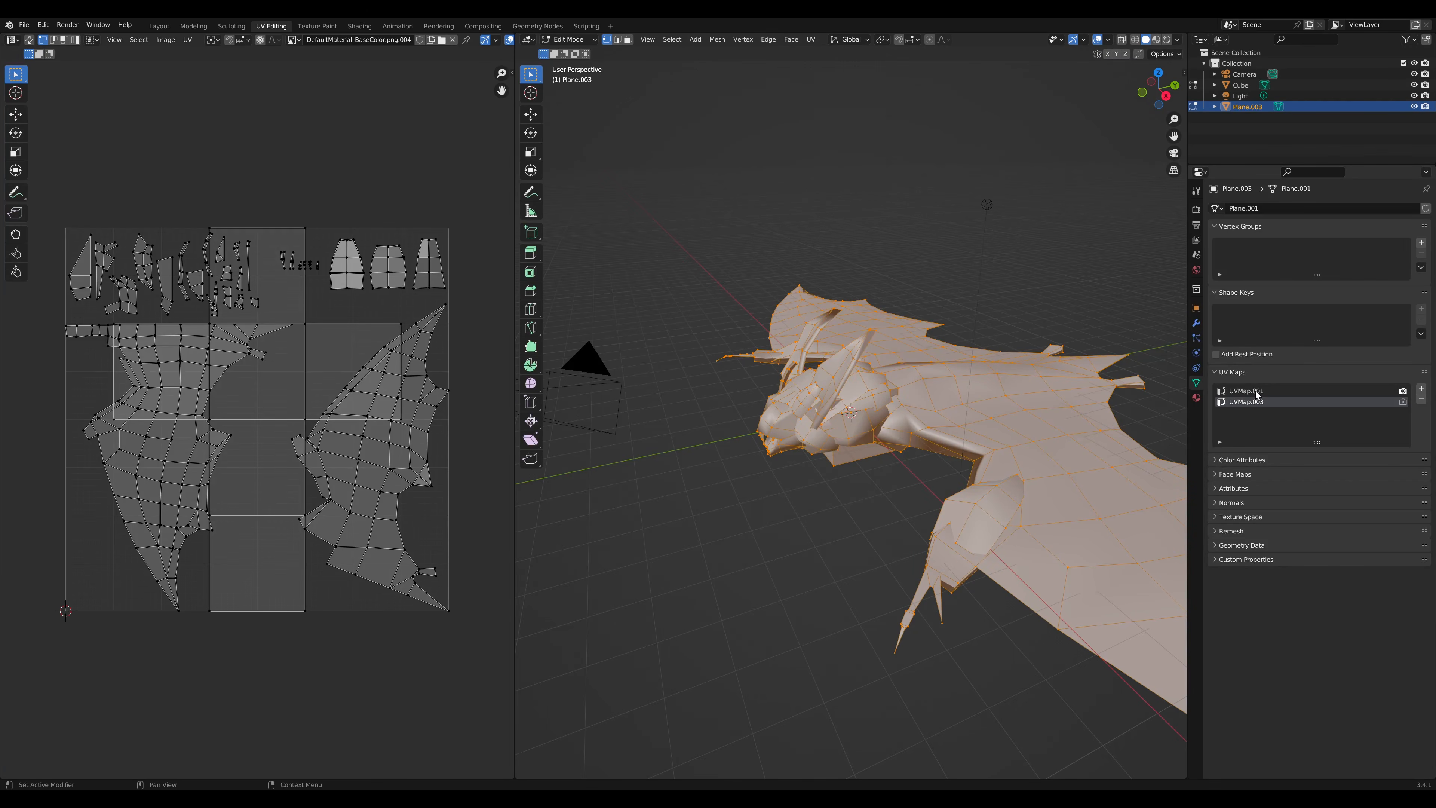
- Switch to Blender and show the first UV map of the bat mesh
{"action": "left_click", "coordinate": [1256, 391]}
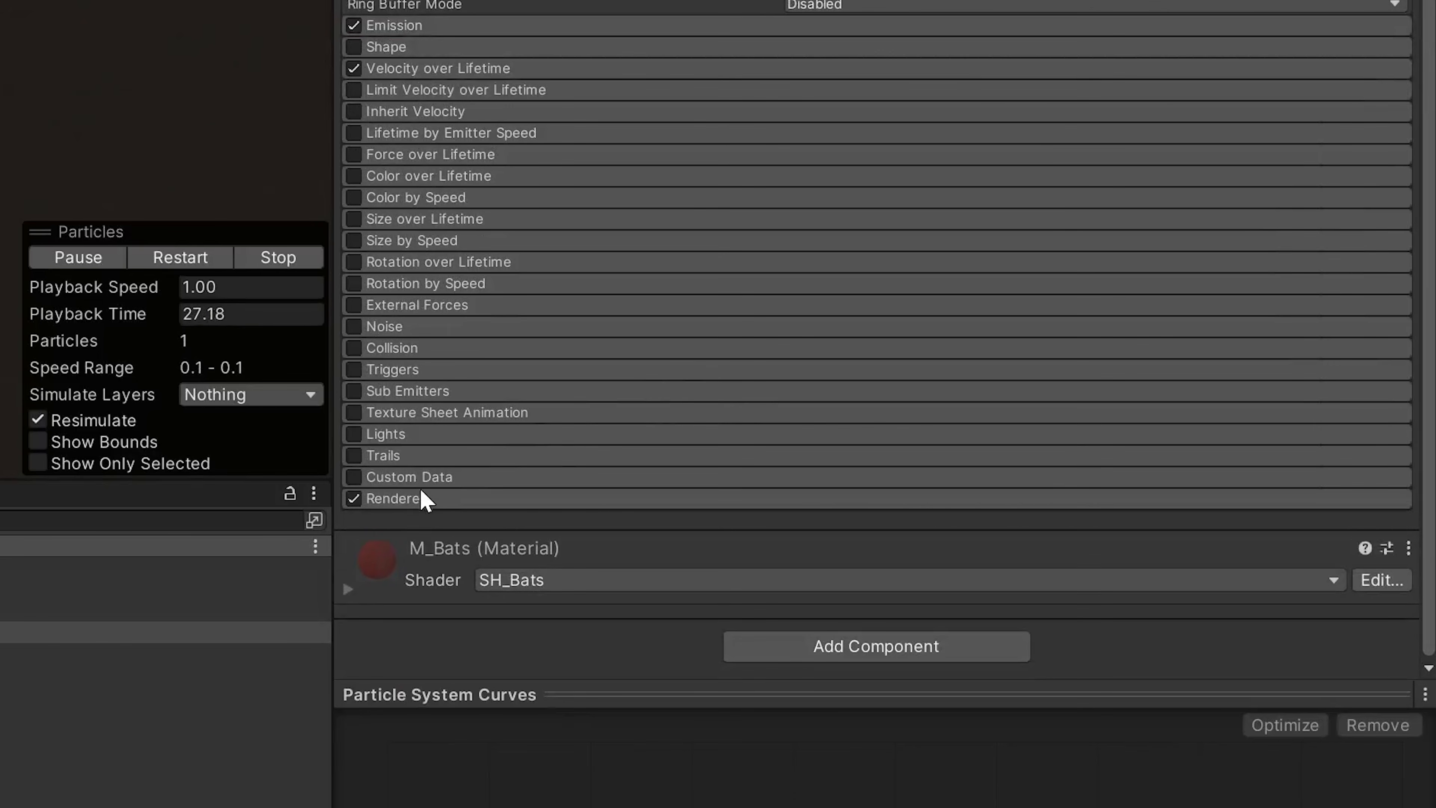
- Switch to Unity and review the BatsSetup particle system's Renderer settings, including its mesh, material, velocity alignment and custom vertex streams
{"action": "left_click", "coordinate": [396, 499]}
{"action": "scroll", "coordinate": [650, 407], "scroll_direction": "down", "scroll_amount": 5}
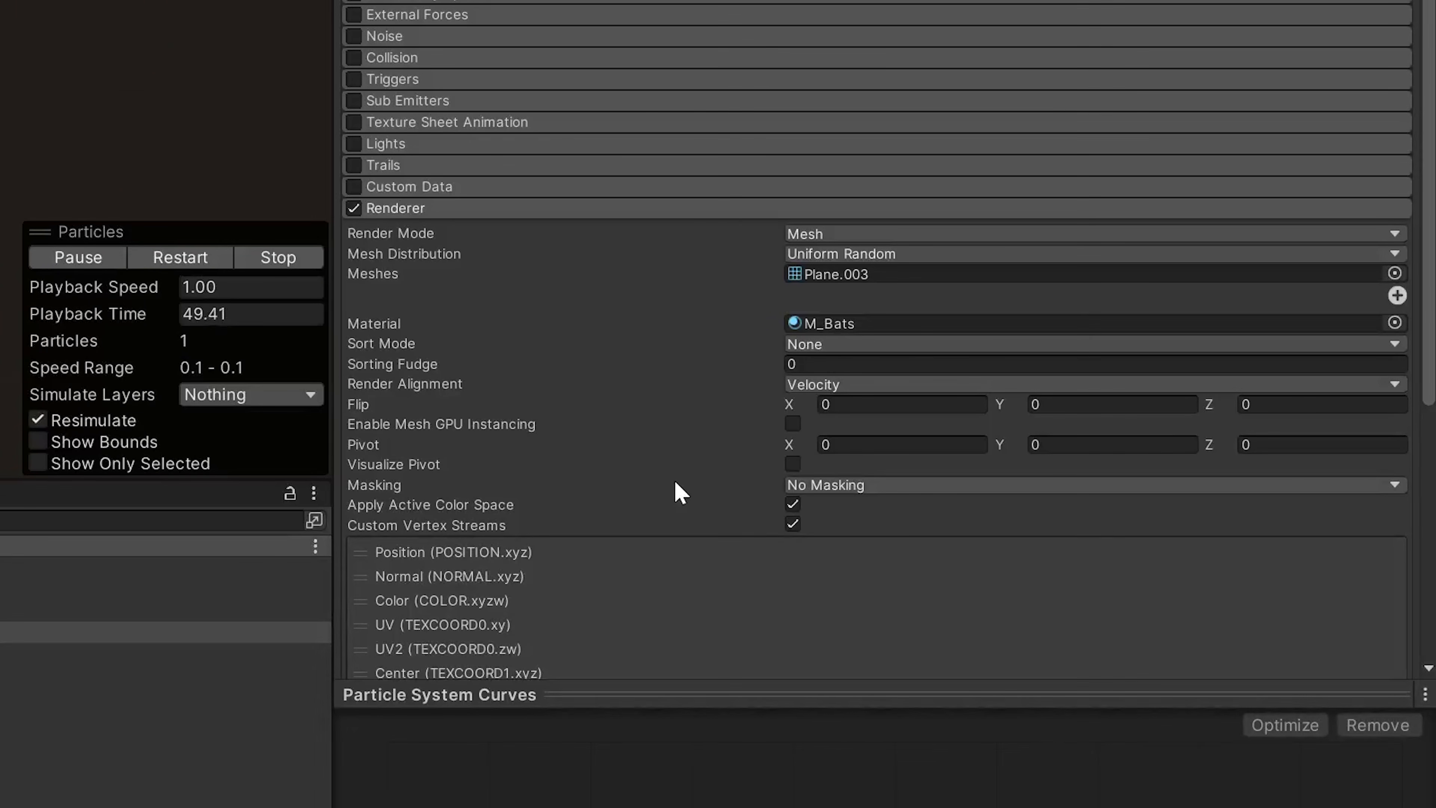
{"action": "scroll", "coordinate": [668, 485], "scroll_direction": "down", "scroll_amount": 2}
{"action": "scroll", "coordinate": [475, 459], "scroll_direction": "down", "scroll_amount": 2}
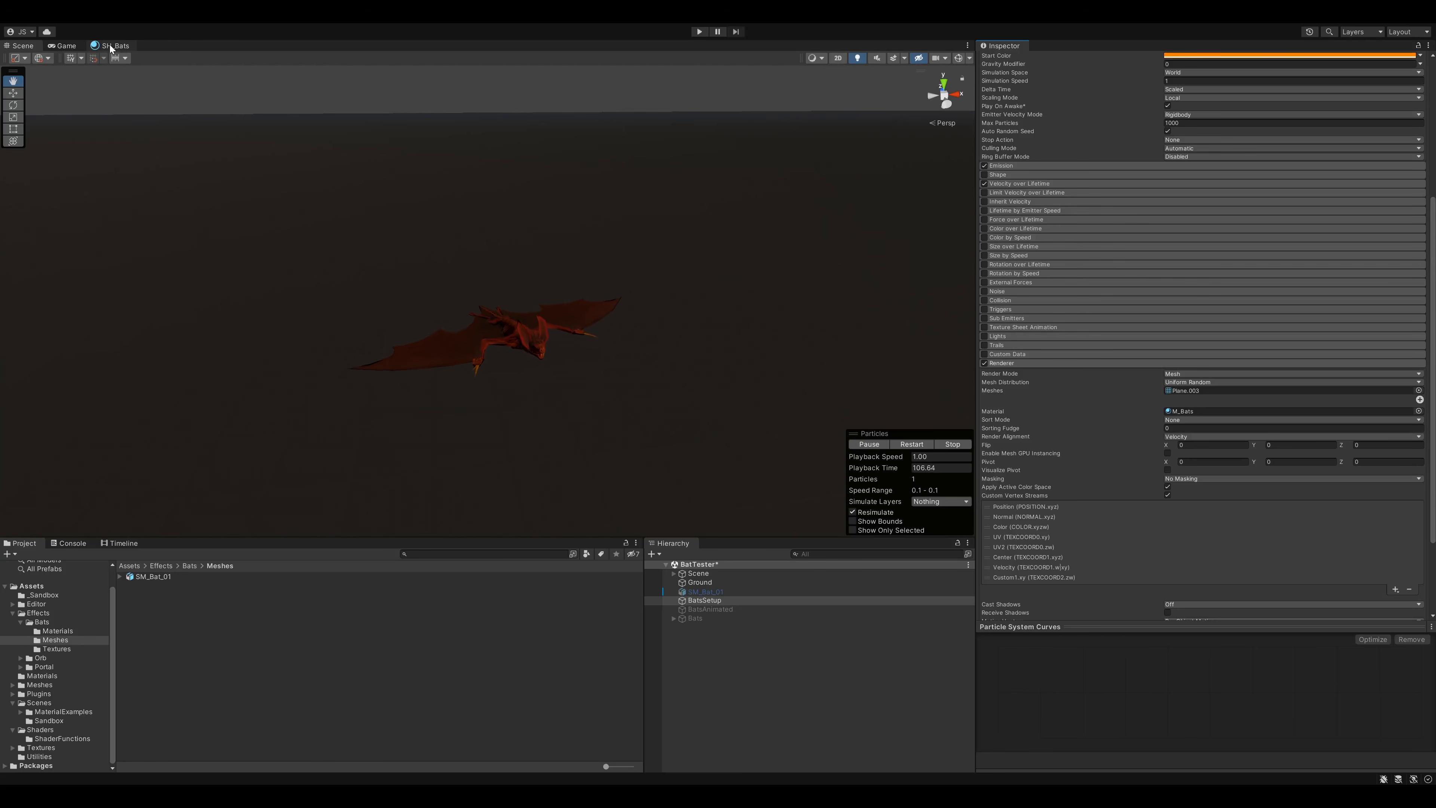
- Open the SH_Bats shader graph and examine how the Vertex Streams group maps texture coordinates to local variables
{"action": "left_click", "coordinate": [111, 47]}
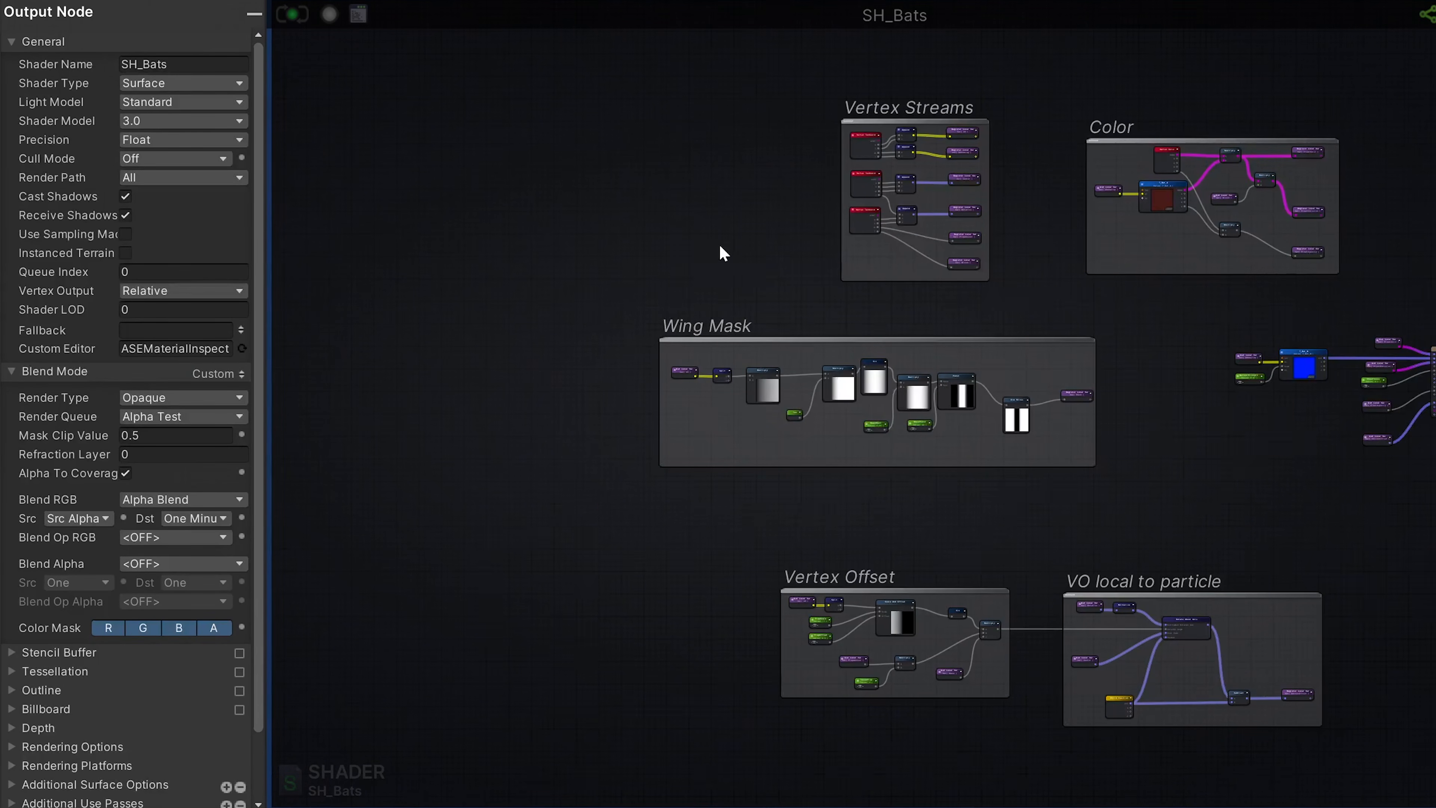
{"action": "scroll", "coordinate": [856, 389], "scroll_direction": "up", "scroll_amount": 8}
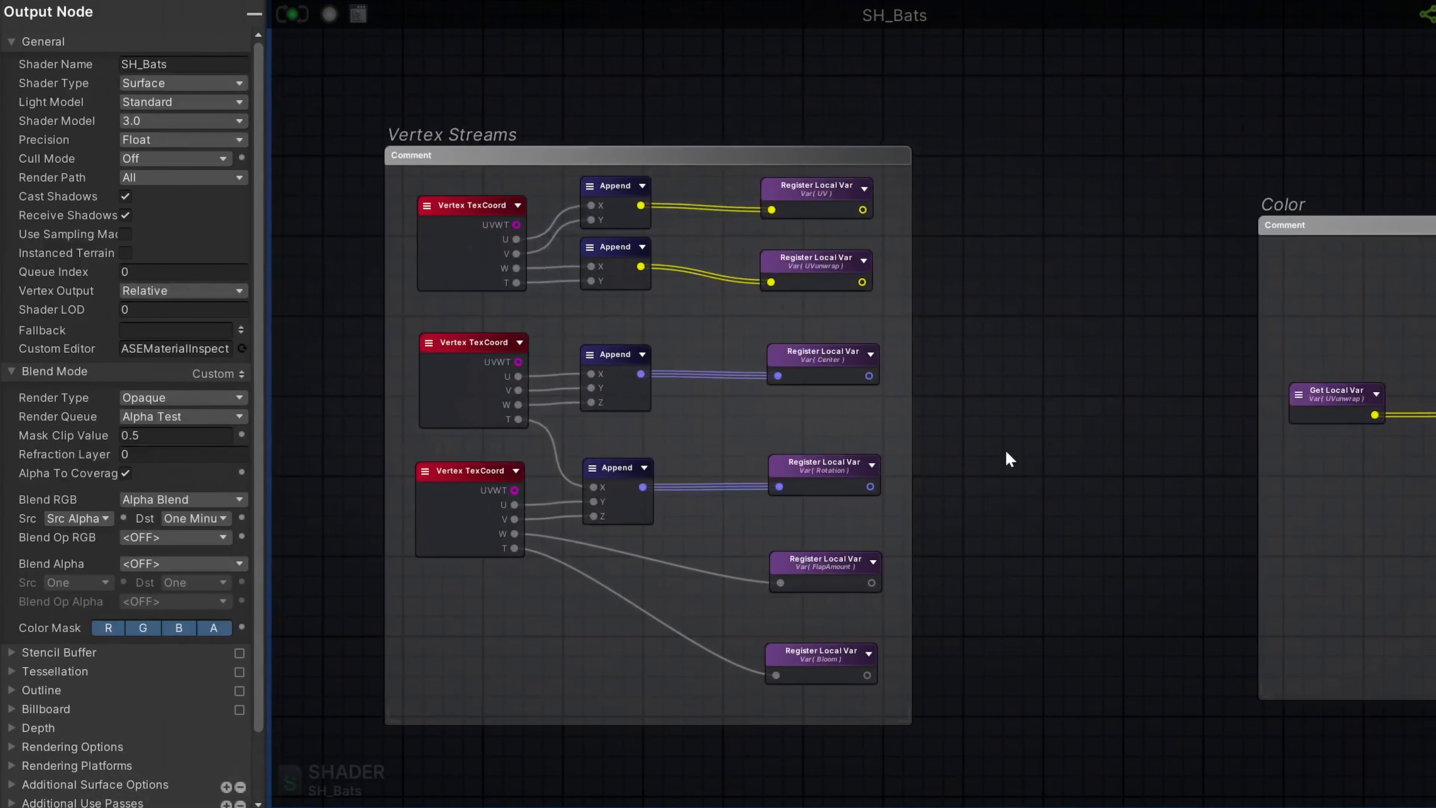
{"action": "scroll", "coordinate": [1005, 456], "scroll_direction": "up", "scroll_amount": 3}
{"action": "middle_click_drag", "start_coordinate": [938, 438], "coordinate": [1249, 437]}
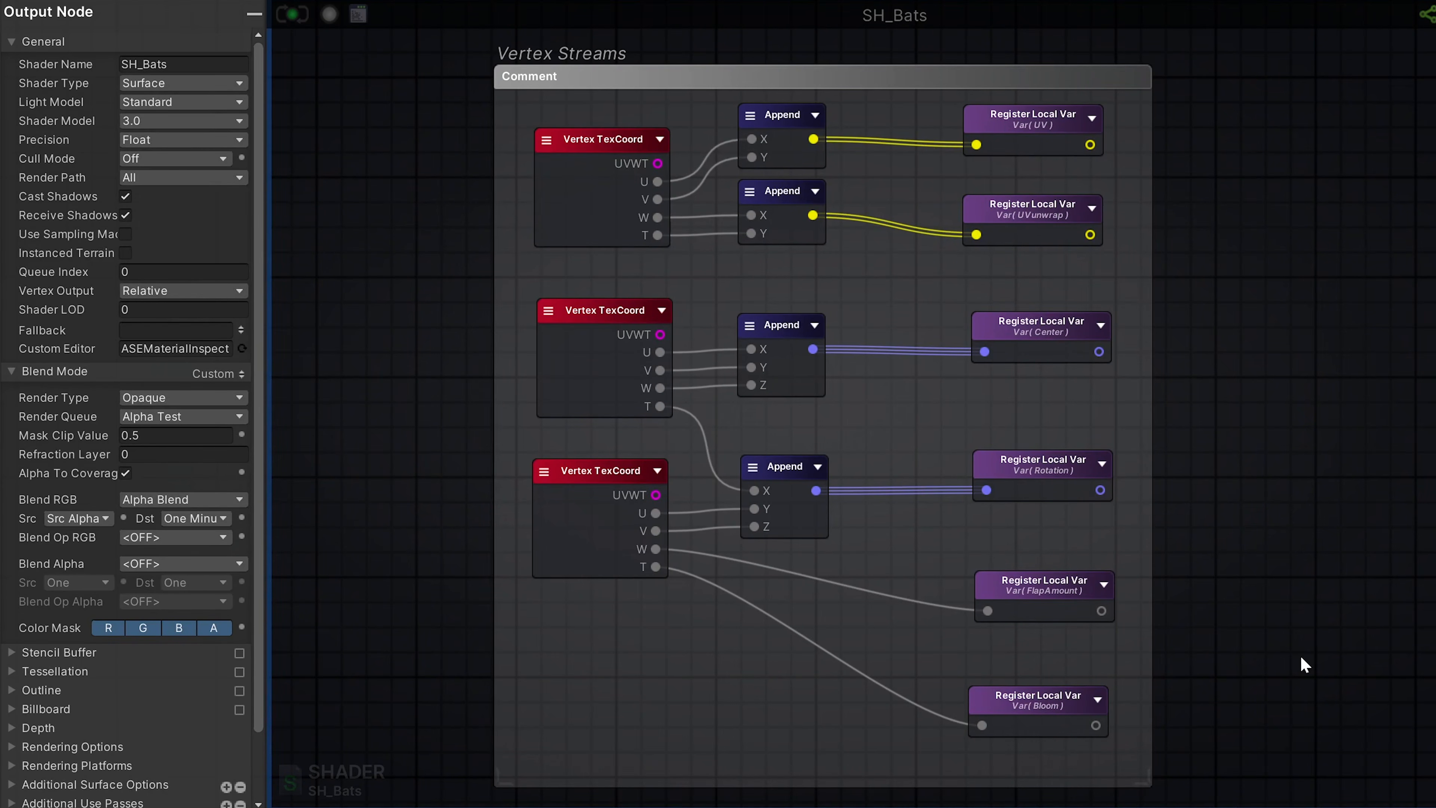
{"action": "mouse_move", "coordinate": [1286, 677]}
{"action": "middle_mouse_down"}
{"action": "mouse_move", "coordinate": [1247, 384]}
{"action": "mouse_move", "coordinate": [1312, 570]}
{"action": "mouse_move", "coordinate": [1301, 677]}
{"action": "middle_mouse_up"}
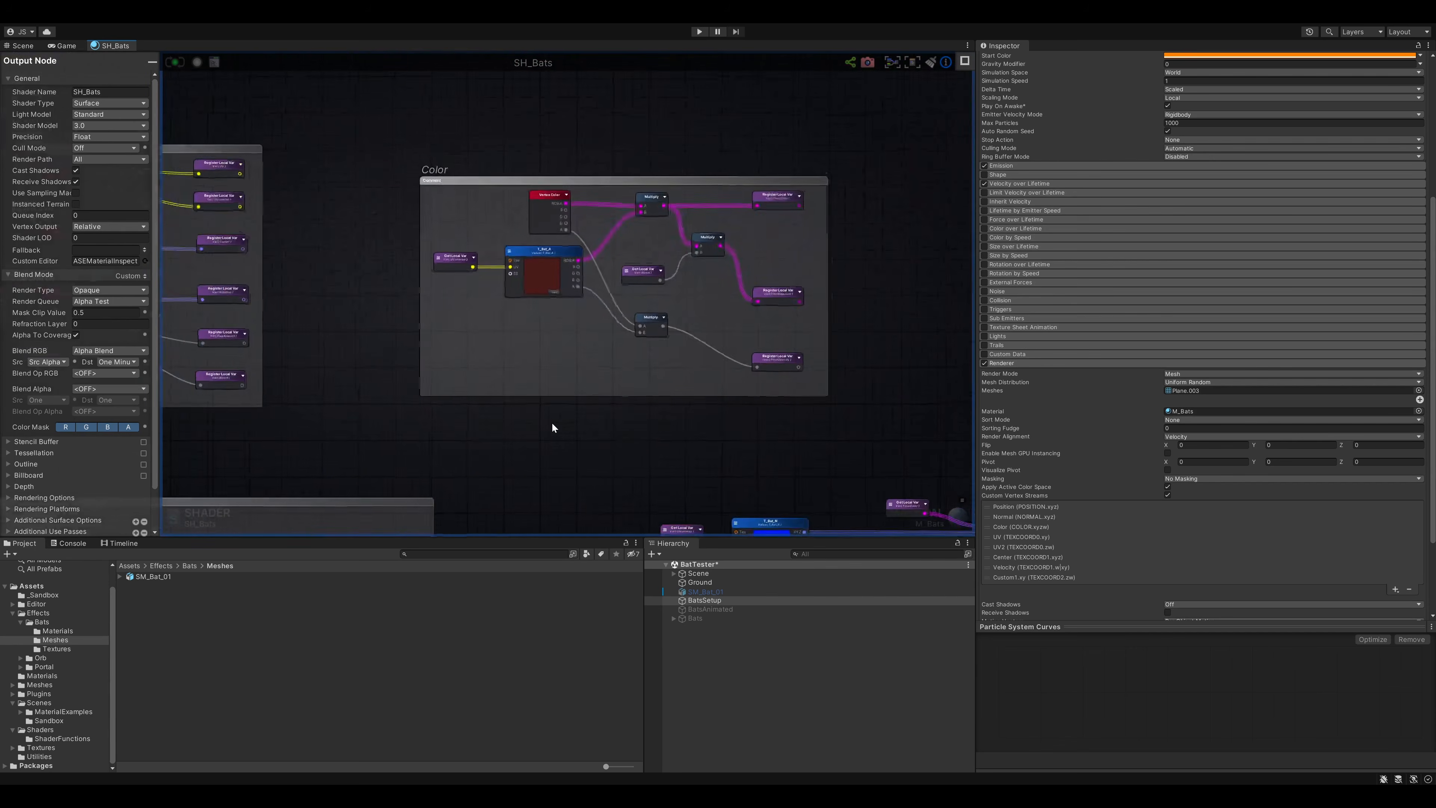
- Examine the Wing Mask node chain from the UV variable through Multiply, Sin and Power to One Minus
{"action": "scroll", "coordinate": [555, 427], "scroll_direction": "down", "scroll_amount": 3}
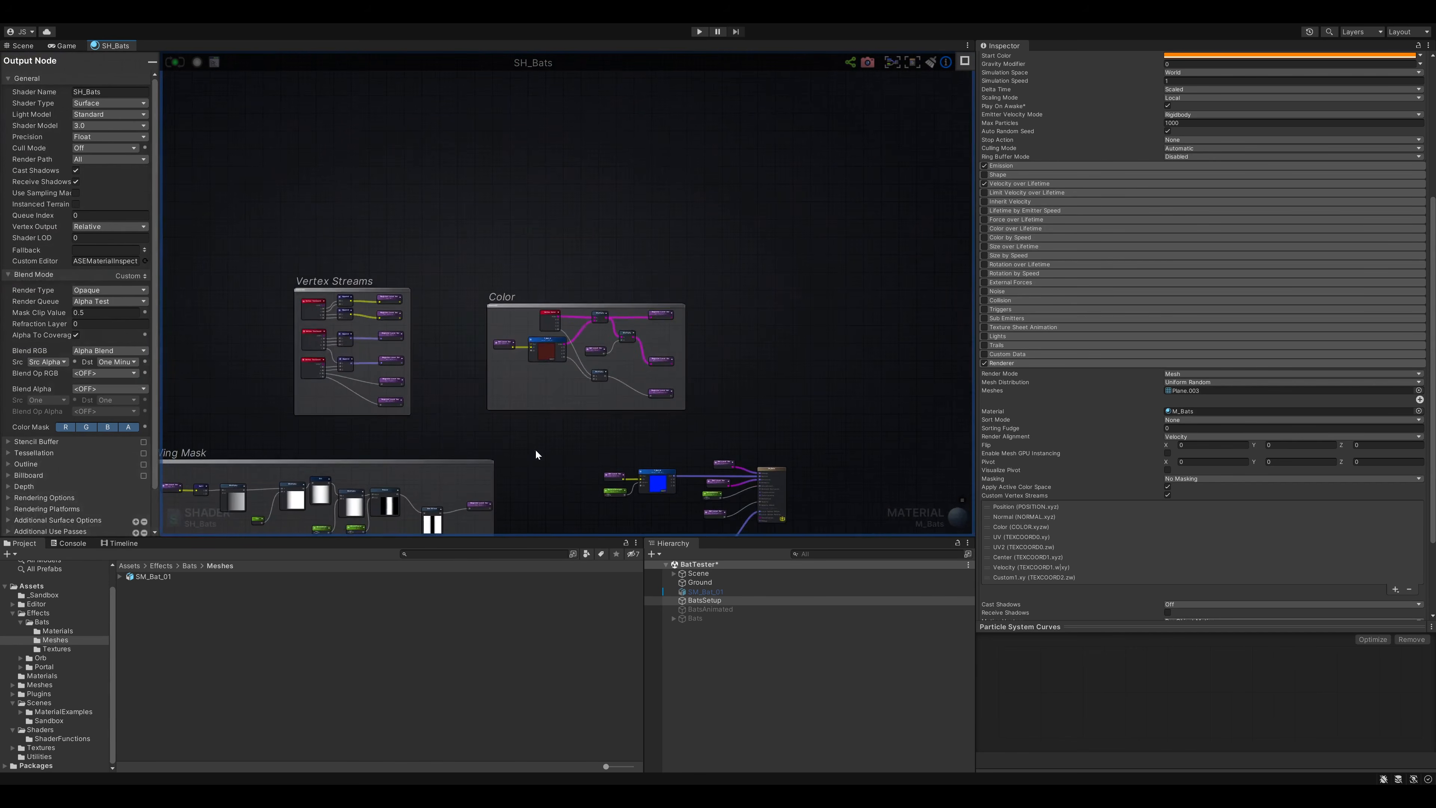
{"action": "middle_click_drag", "start_coordinate": [362, 514], "coordinate": [557, 377]}
{"action": "scroll", "coordinate": [507, 421], "scroll_direction": "up", "scroll_amount": 5}
{"action": "scroll", "coordinate": [490, 433], "scroll_direction": "up", "scroll_amount": 1}
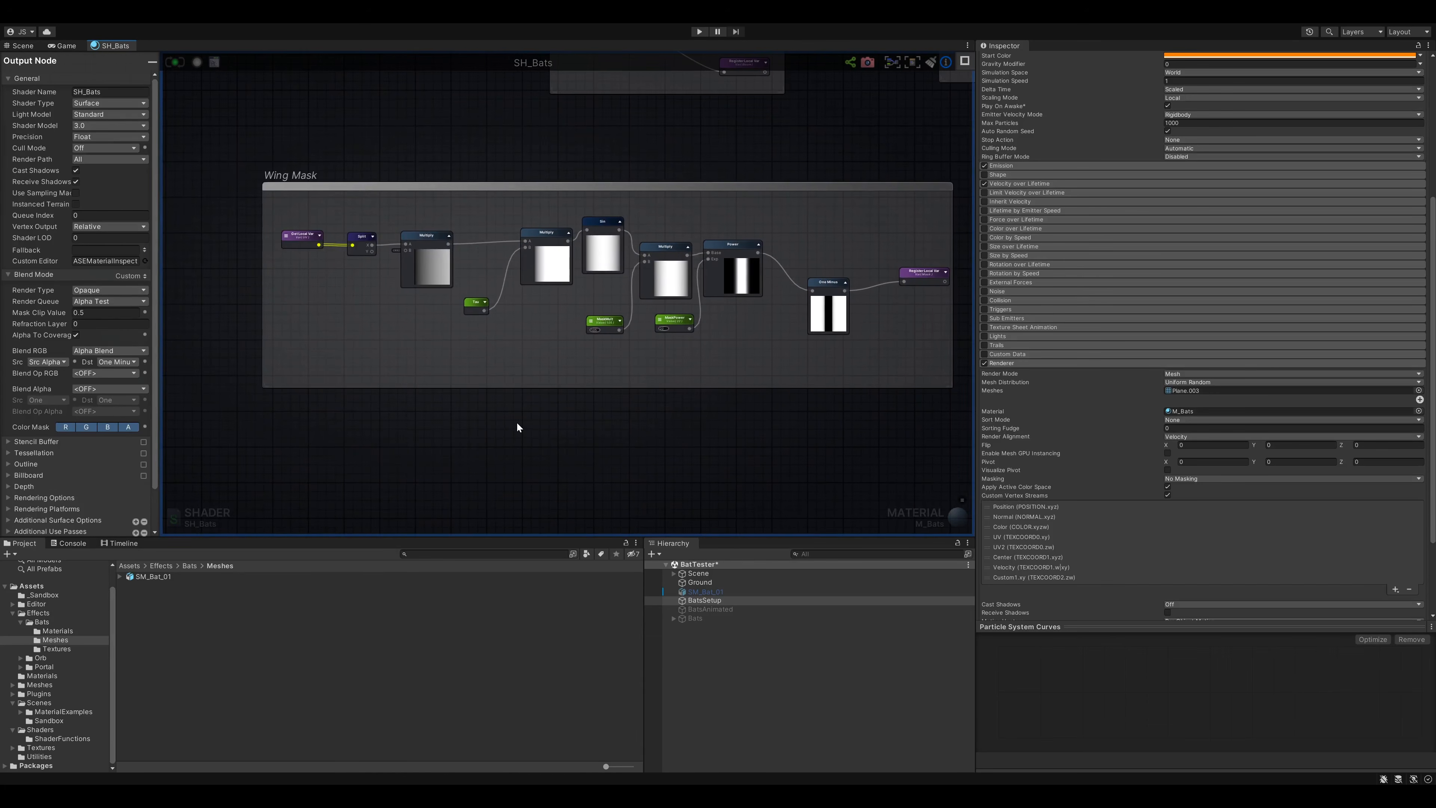
{"action": "middle_click_drag", "start_coordinate": [519, 427], "coordinate": [484, 475]}
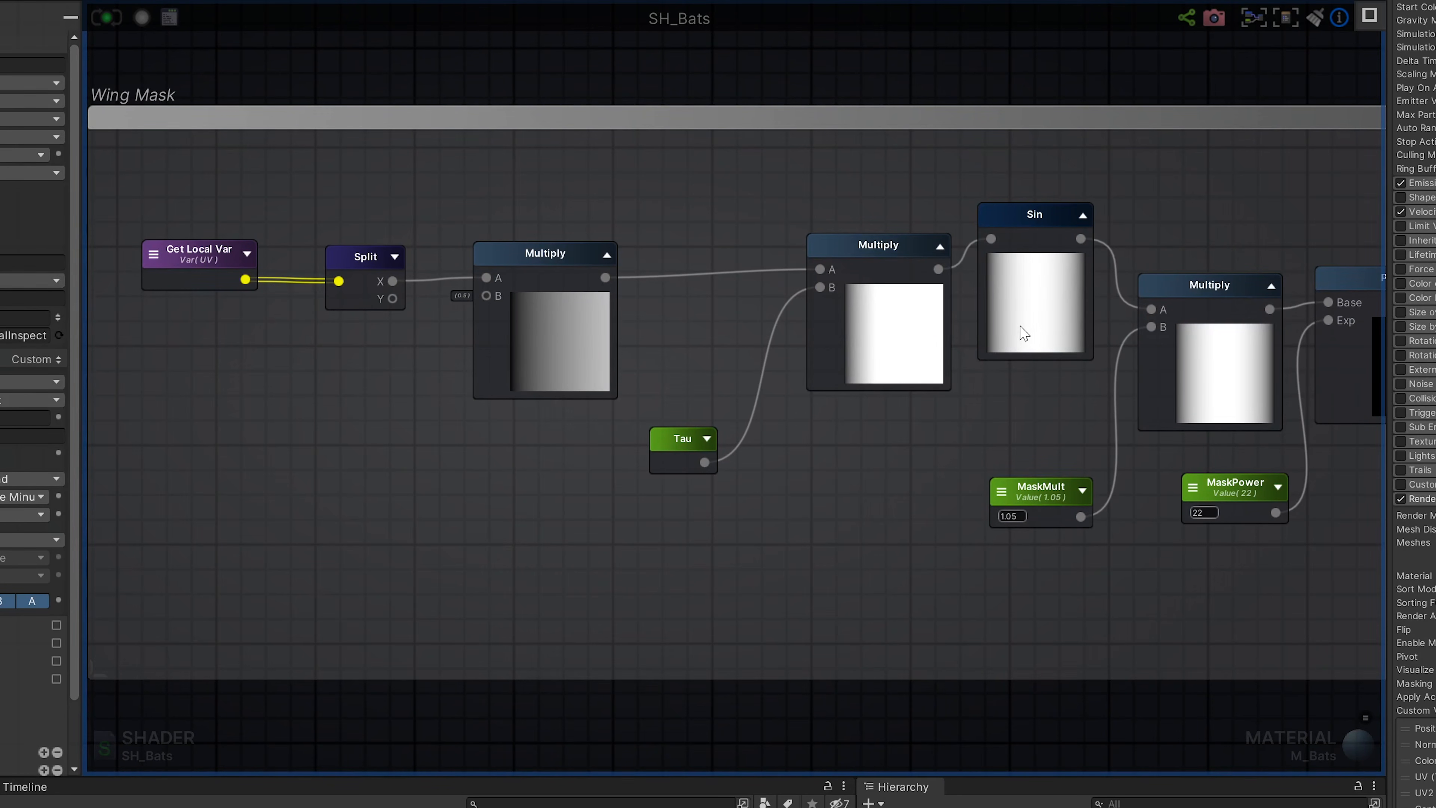
{"action": "middle_click_drag", "start_coordinate": [1170, 715], "coordinate": [850, 721]}
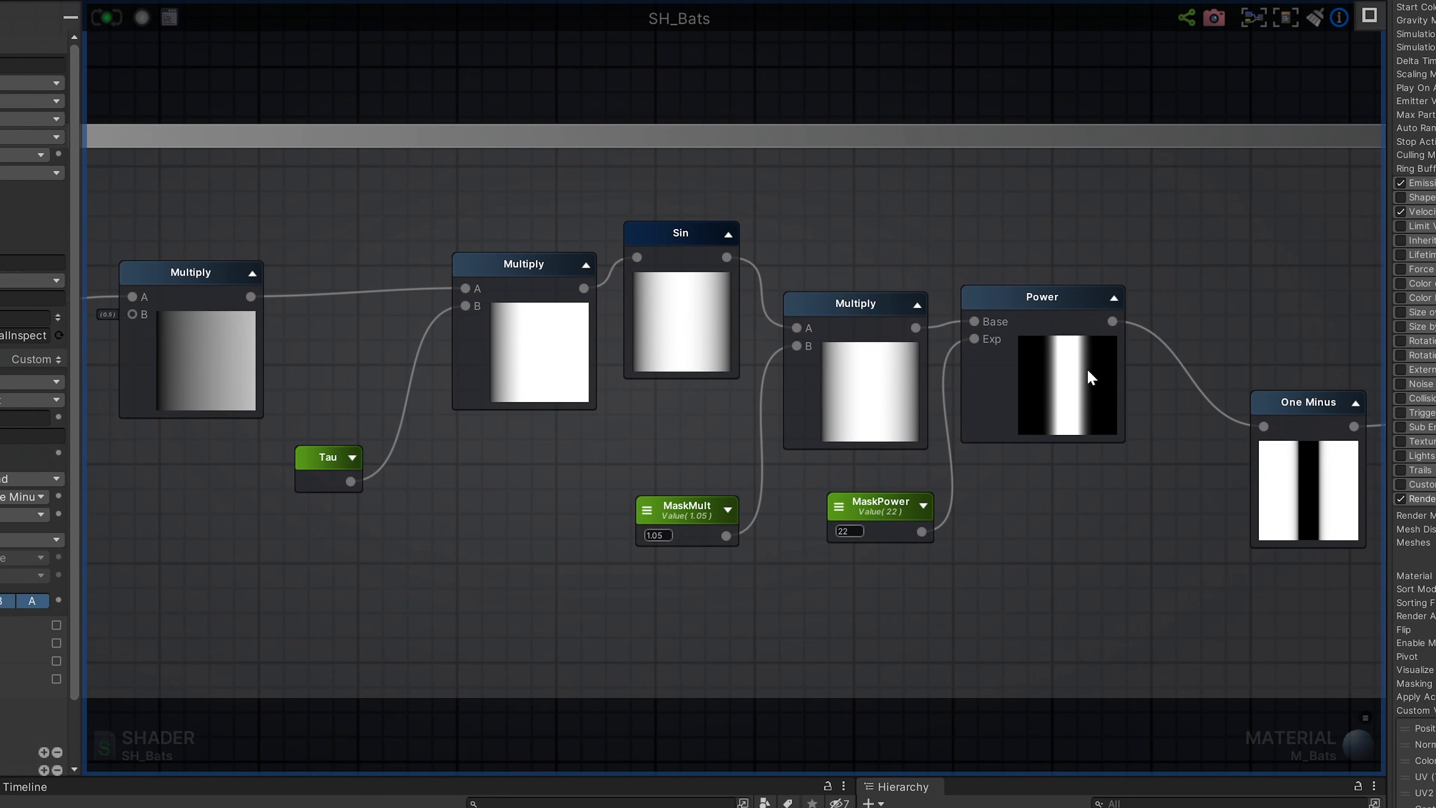
{"action": "middle_click_drag", "start_coordinate": [1141, 713], "coordinate": [765, 708]}
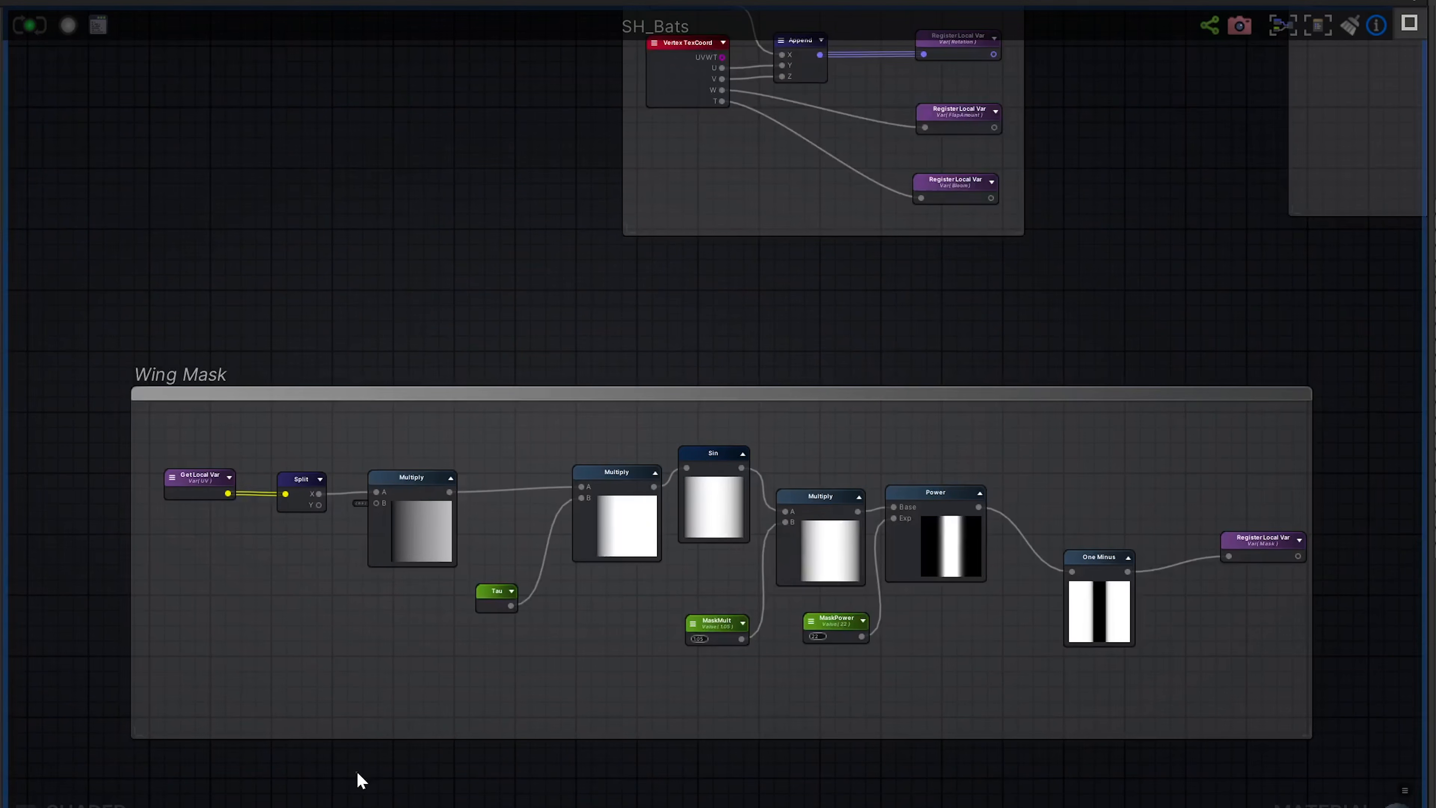
- Examine how the Vertex Offset group combines FlapScale, FlapOffset, FlapAmount, TweakFlap and the wing mask
{"action": "middle_click_drag", "start_coordinate": [442, 795], "coordinate": [442, 407]}
{"action": "middle_click_drag", "start_coordinate": [586, 590], "coordinate": [428, 404]}
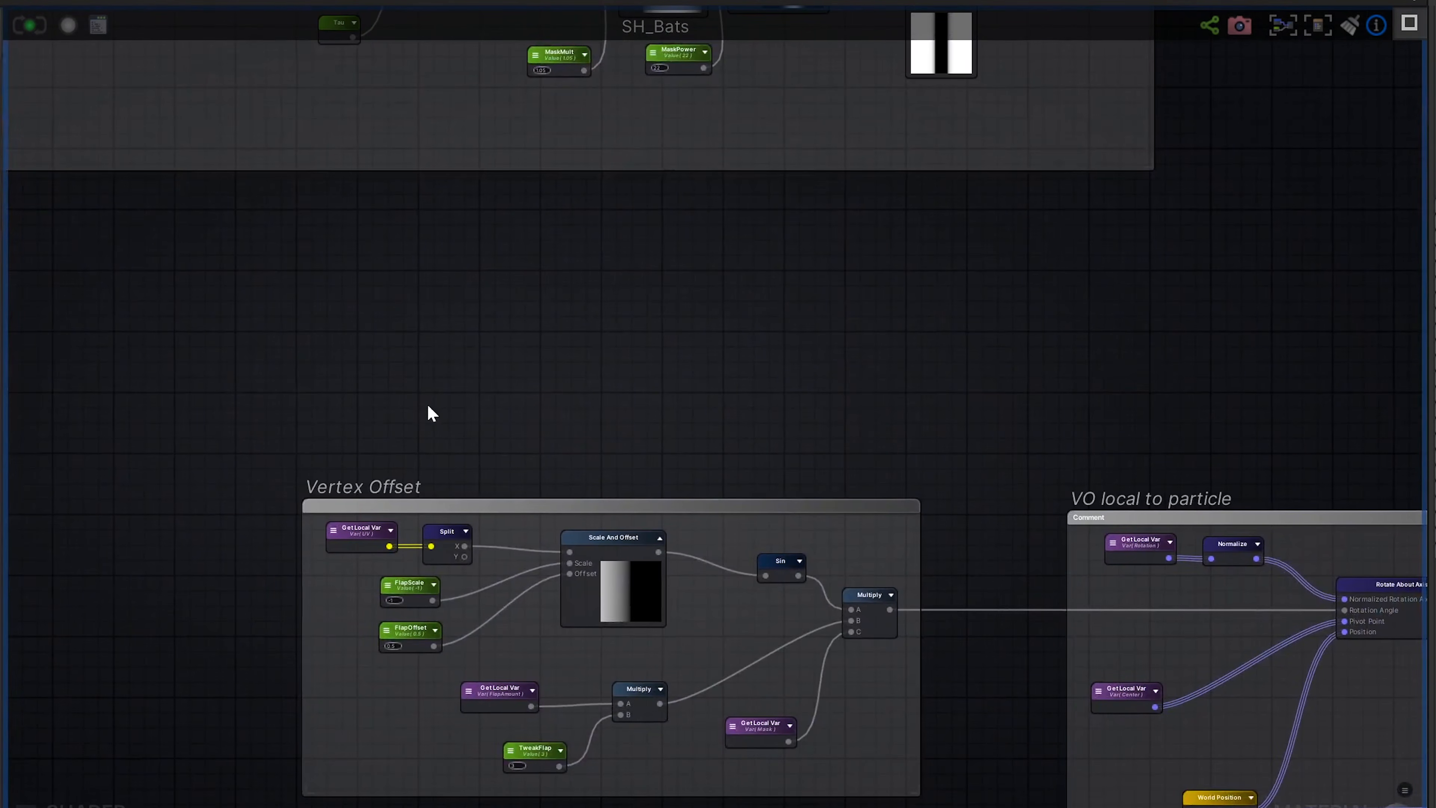
{"action": "scroll", "coordinate": [498, 586], "scroll_direction": "up", "scroll_amount": 5}
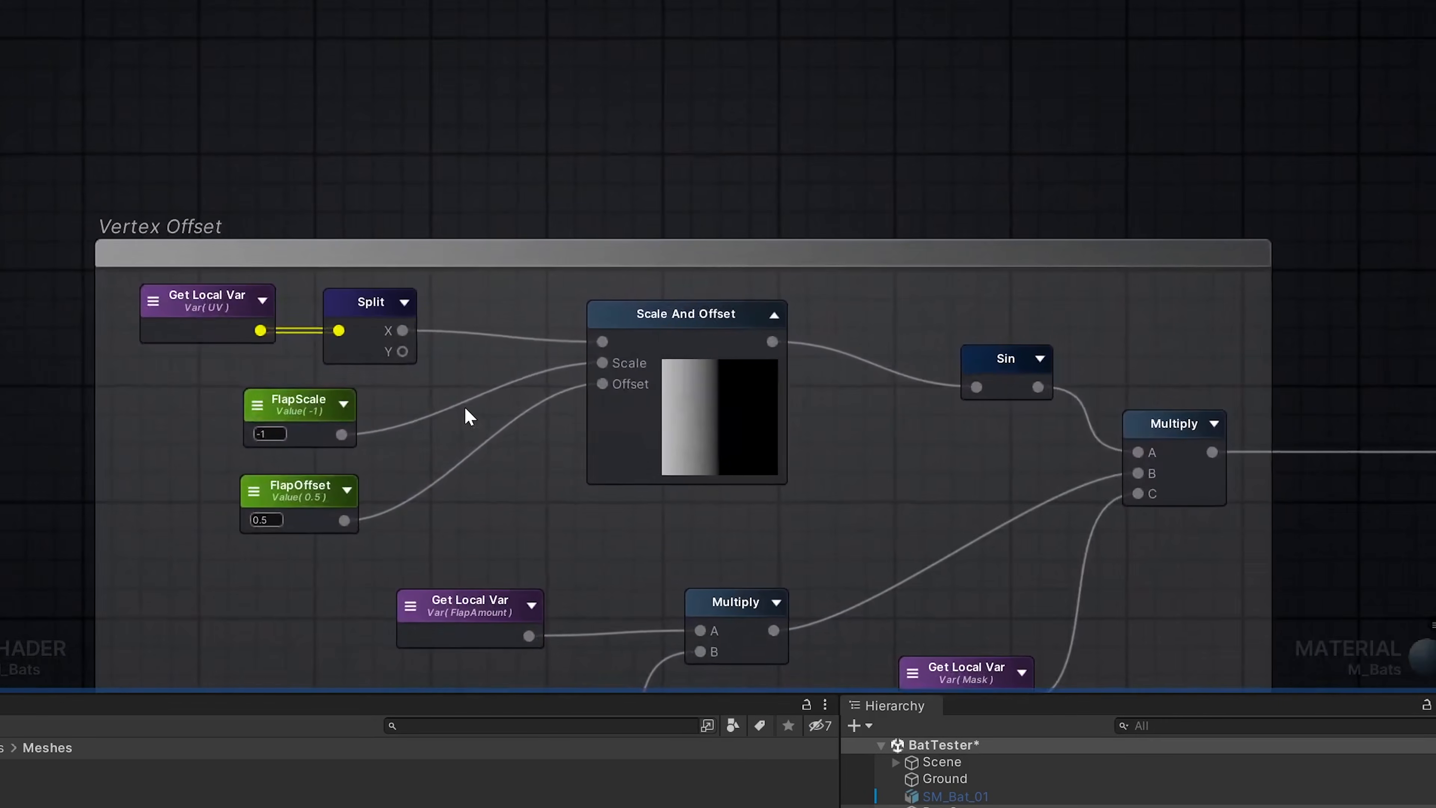
{"action": "scroll", "coordinate": [465, 411], "scroll_direction": "up", "scroll_amount": 1}
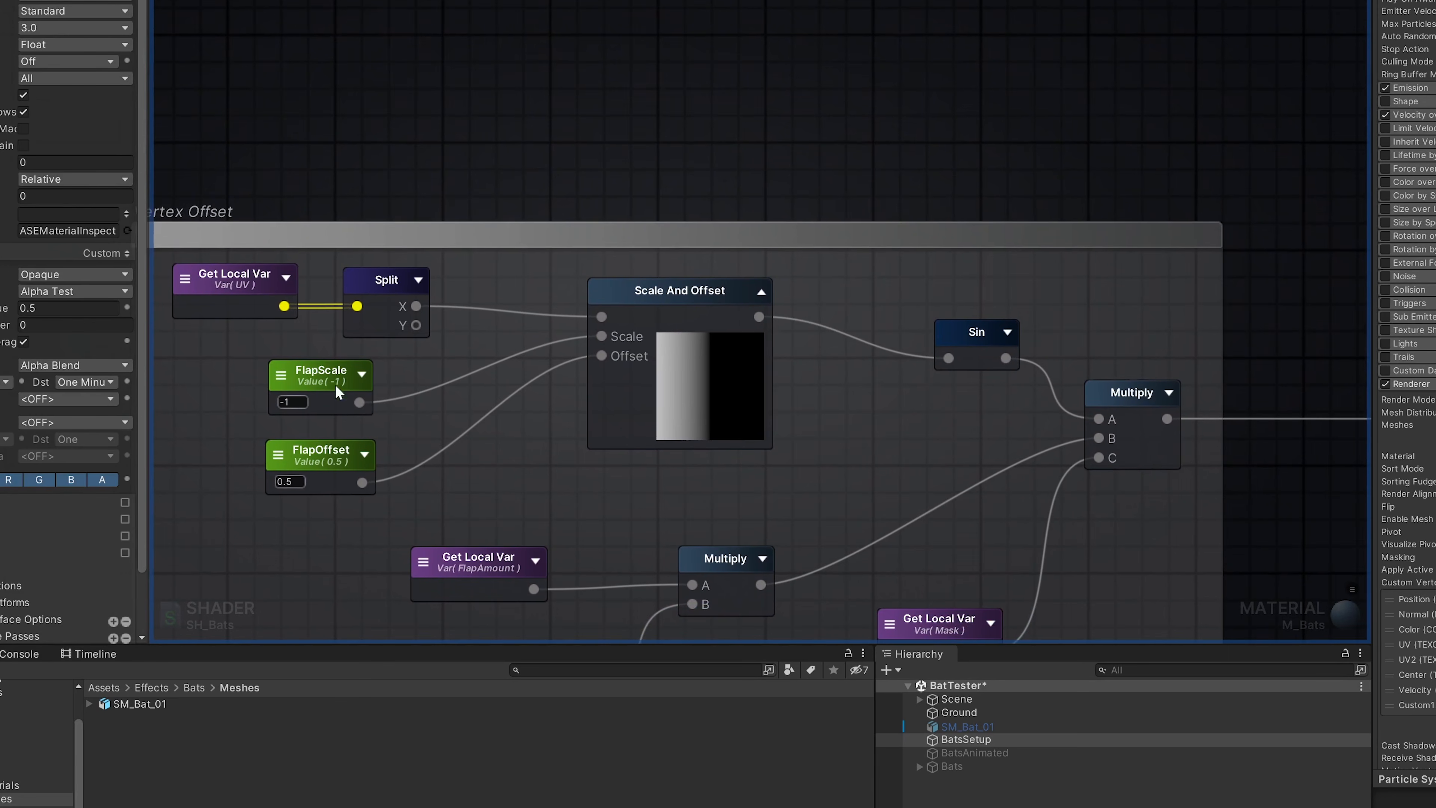
{"action": "left_click_drag", "start_coordinate": [98, 577], "coordinate": [1005, 280]}
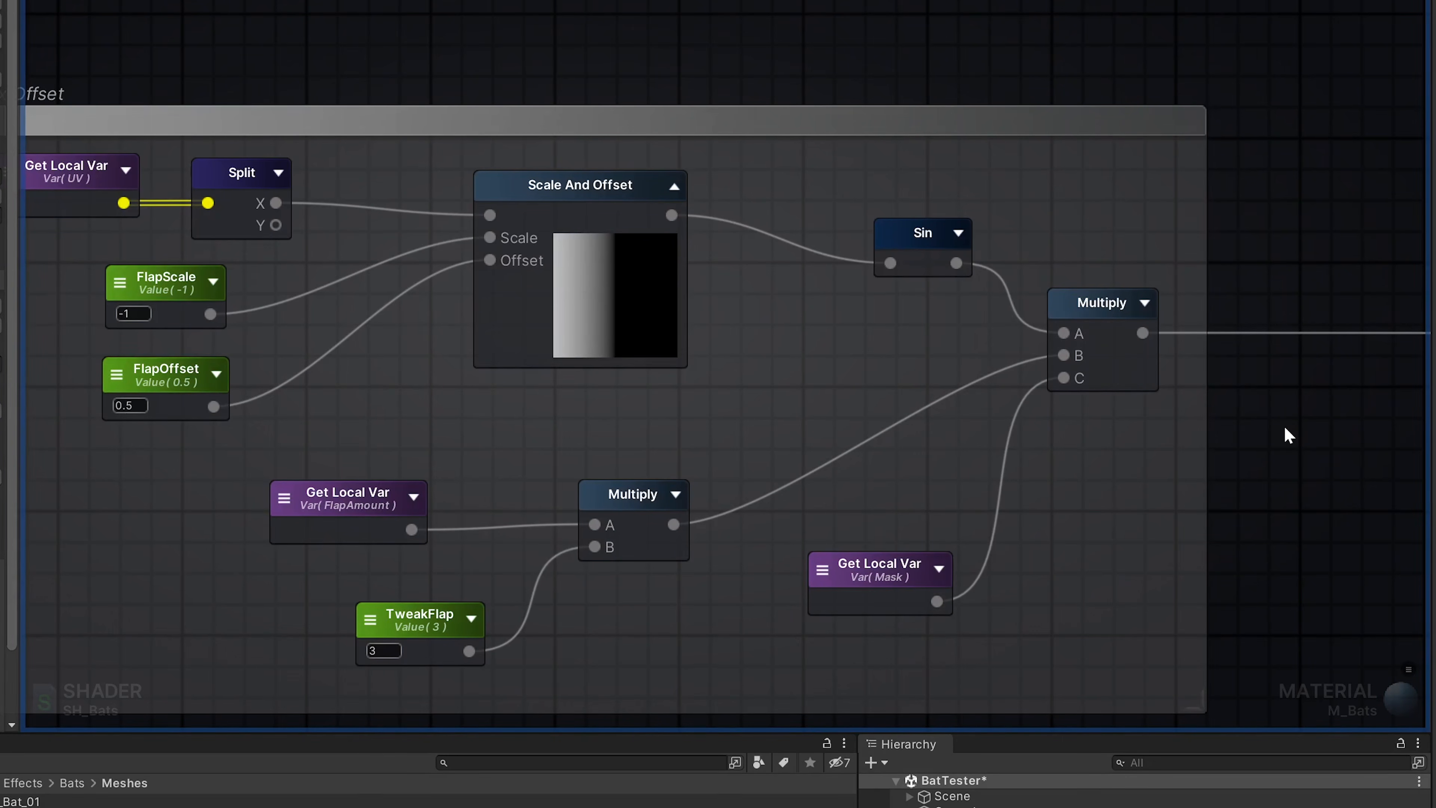
{"action": "middle_click_drag", "start_coordinate": [1291, 417], "coordinate": [1015, 473]}
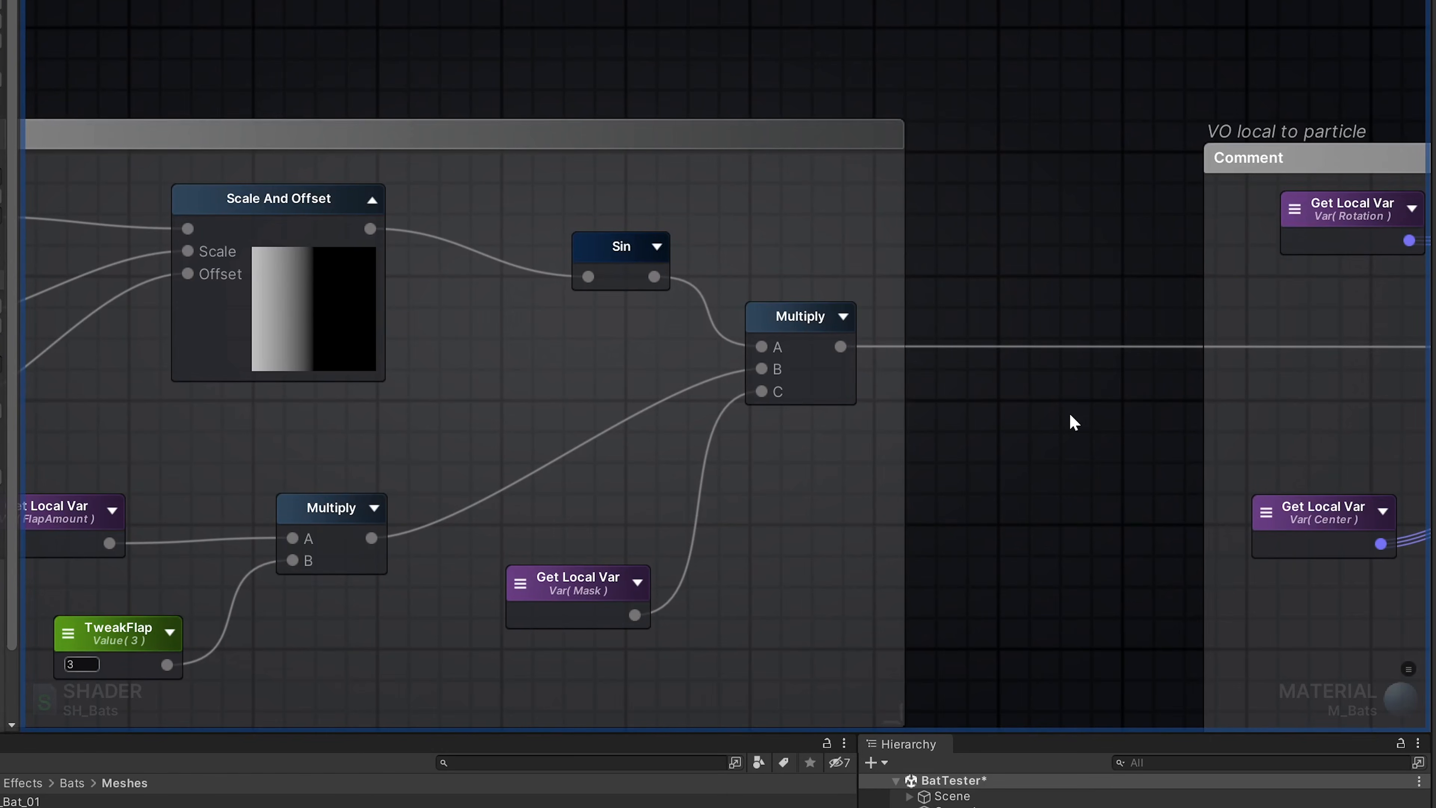
- Examine the VO local to particle group from Rotate About Axis through Subtract to the VertexOffset variable
{"action": "middle_click_drag", "start_coordinate": [1151, 498], "coordinate": [337, 369]}
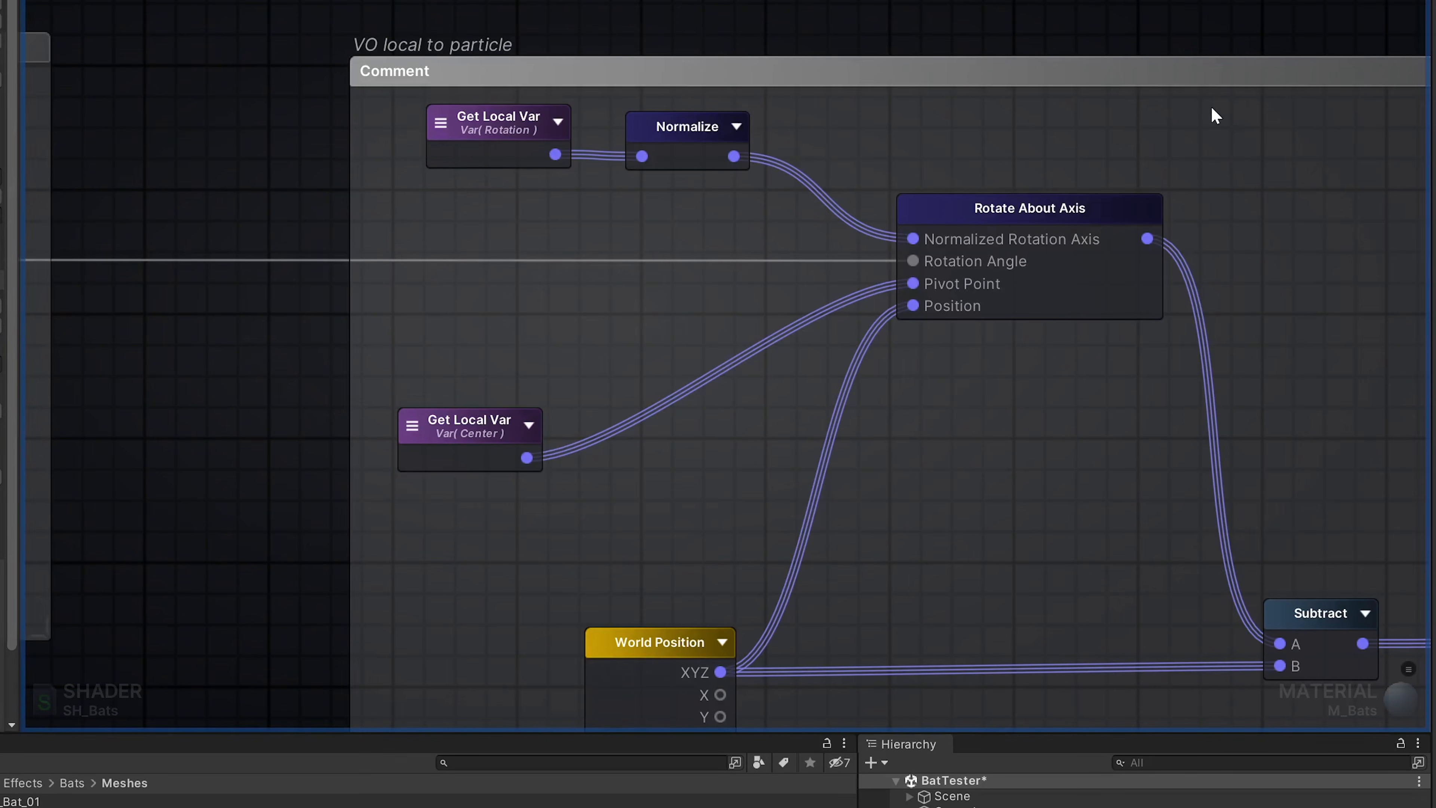
{"action": "middle_click_drag", "start_coordinate": [1290, 16], "coordinate": [943, 2]}
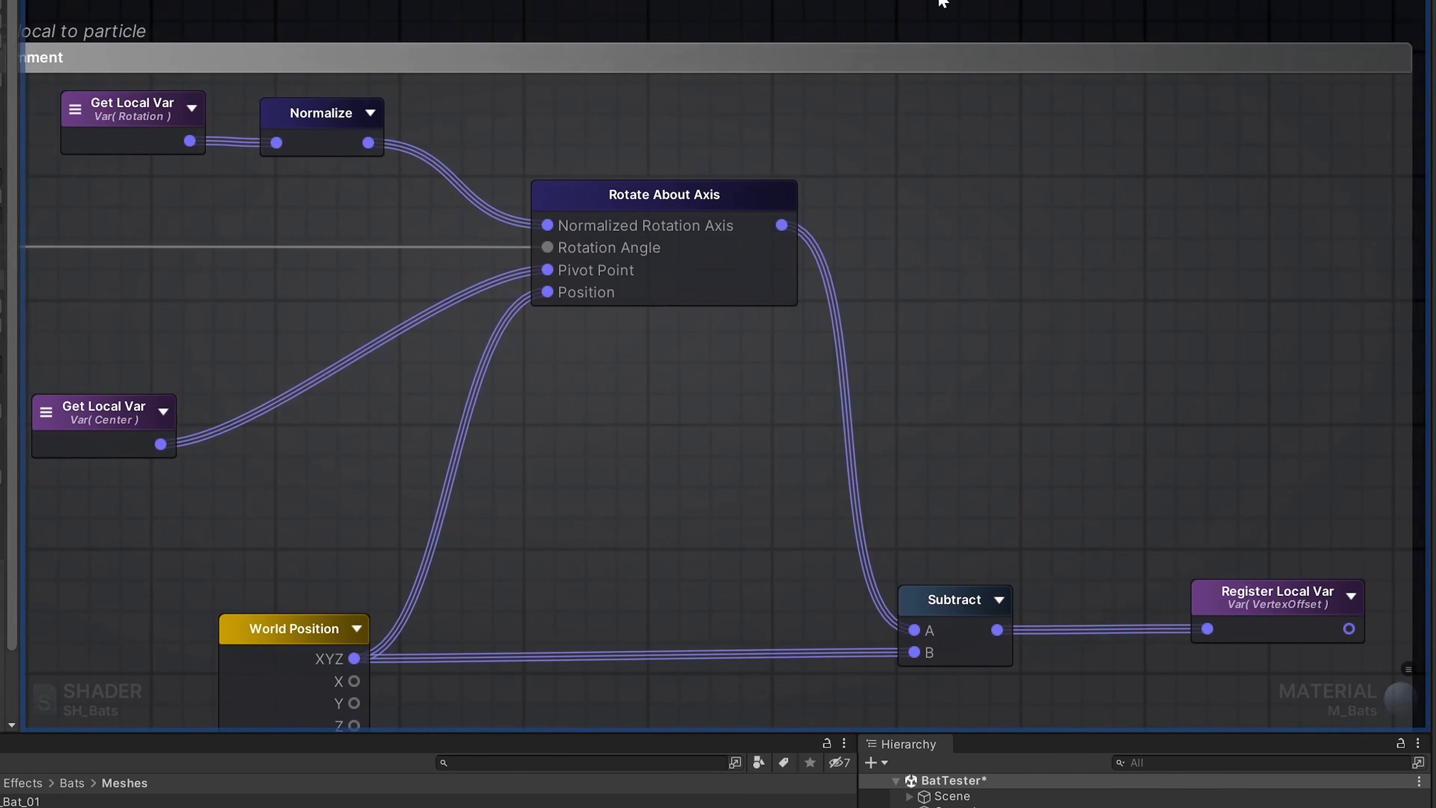
{"action": "middle_click_drag", "start_coordinate": [1212, 10], "coordinate": [1020, 7]}
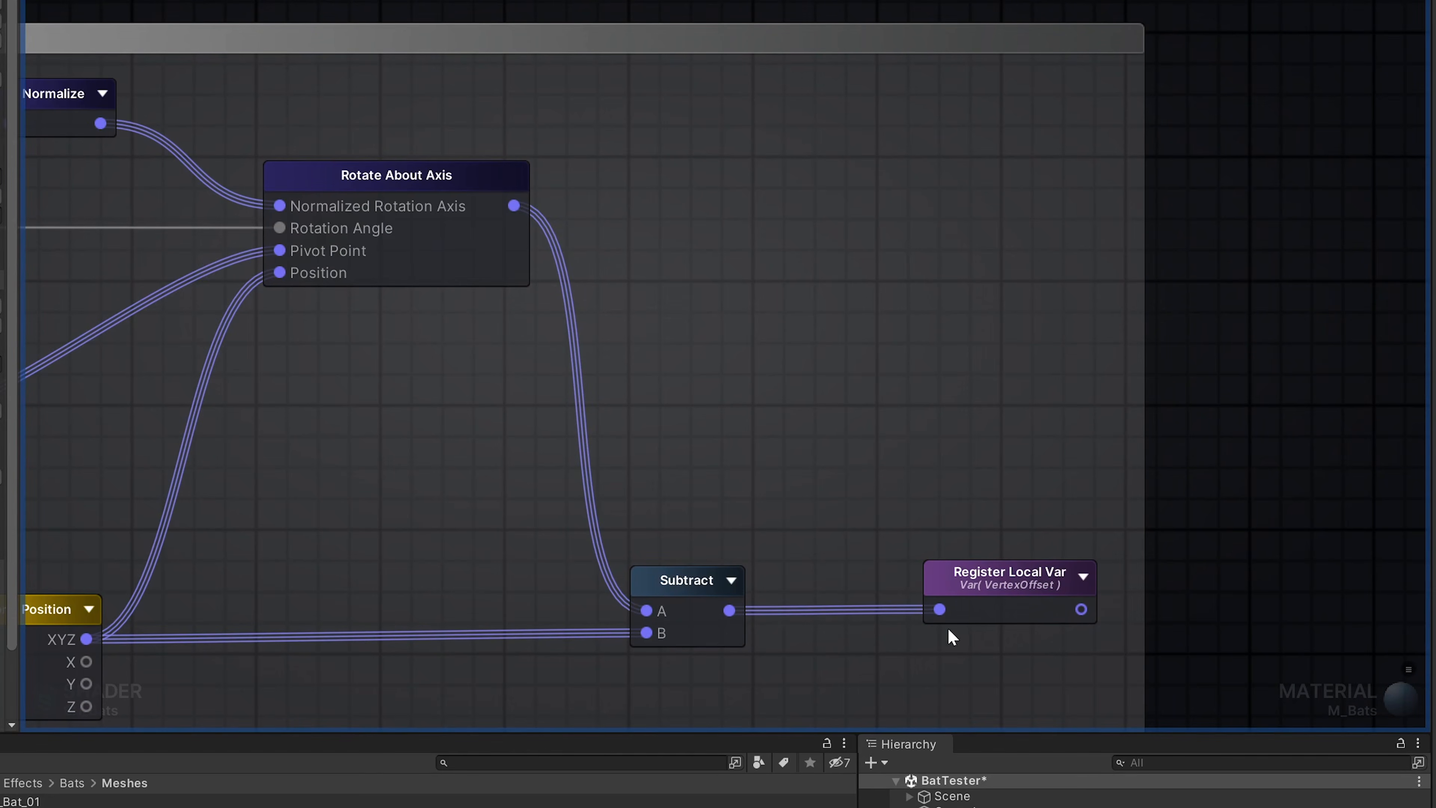
{"action": "mouse_move", "coordinate": [1048, 591]}
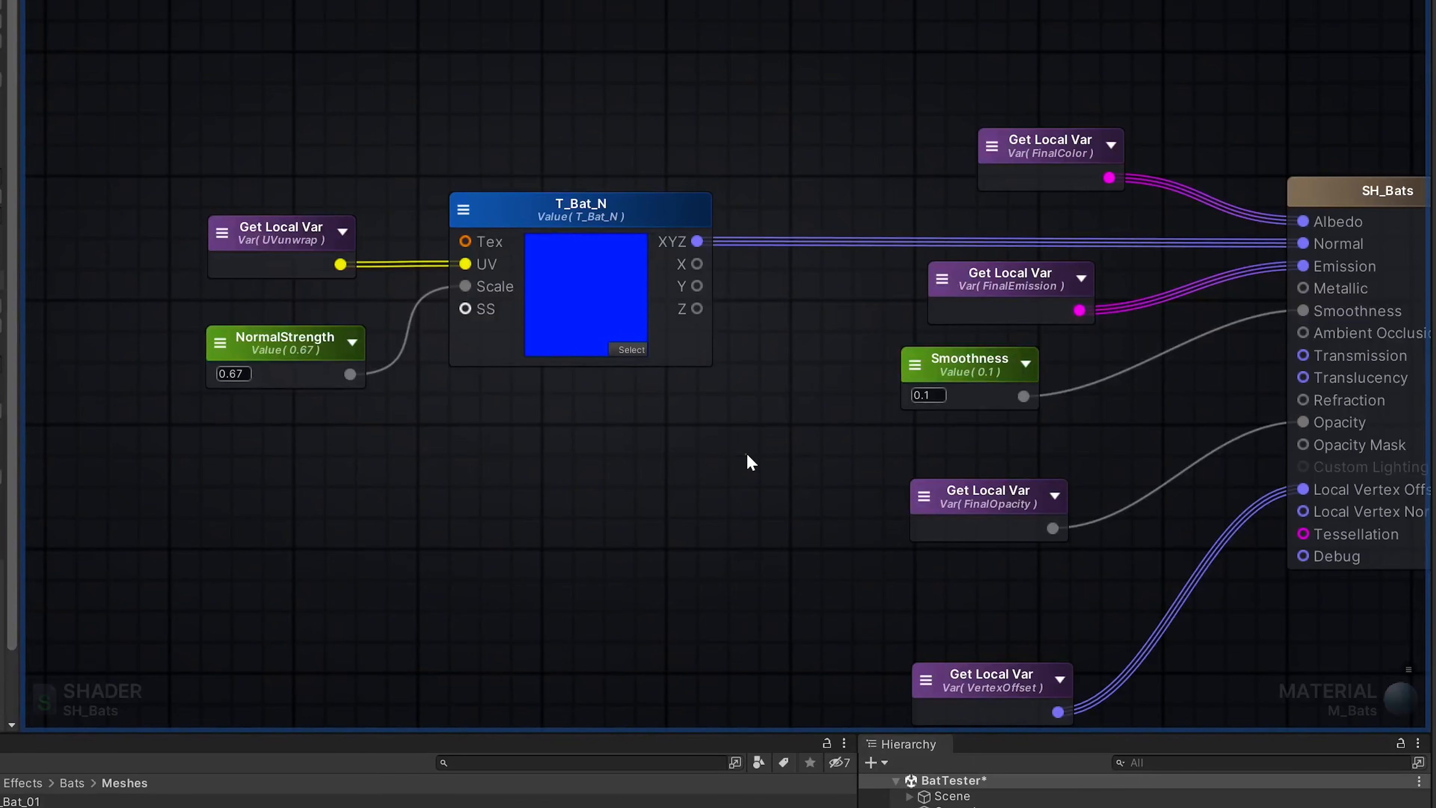
{"action": "middle_click_drag", "start_coordinate": [760, 486], "coordinate": [593, 430]}
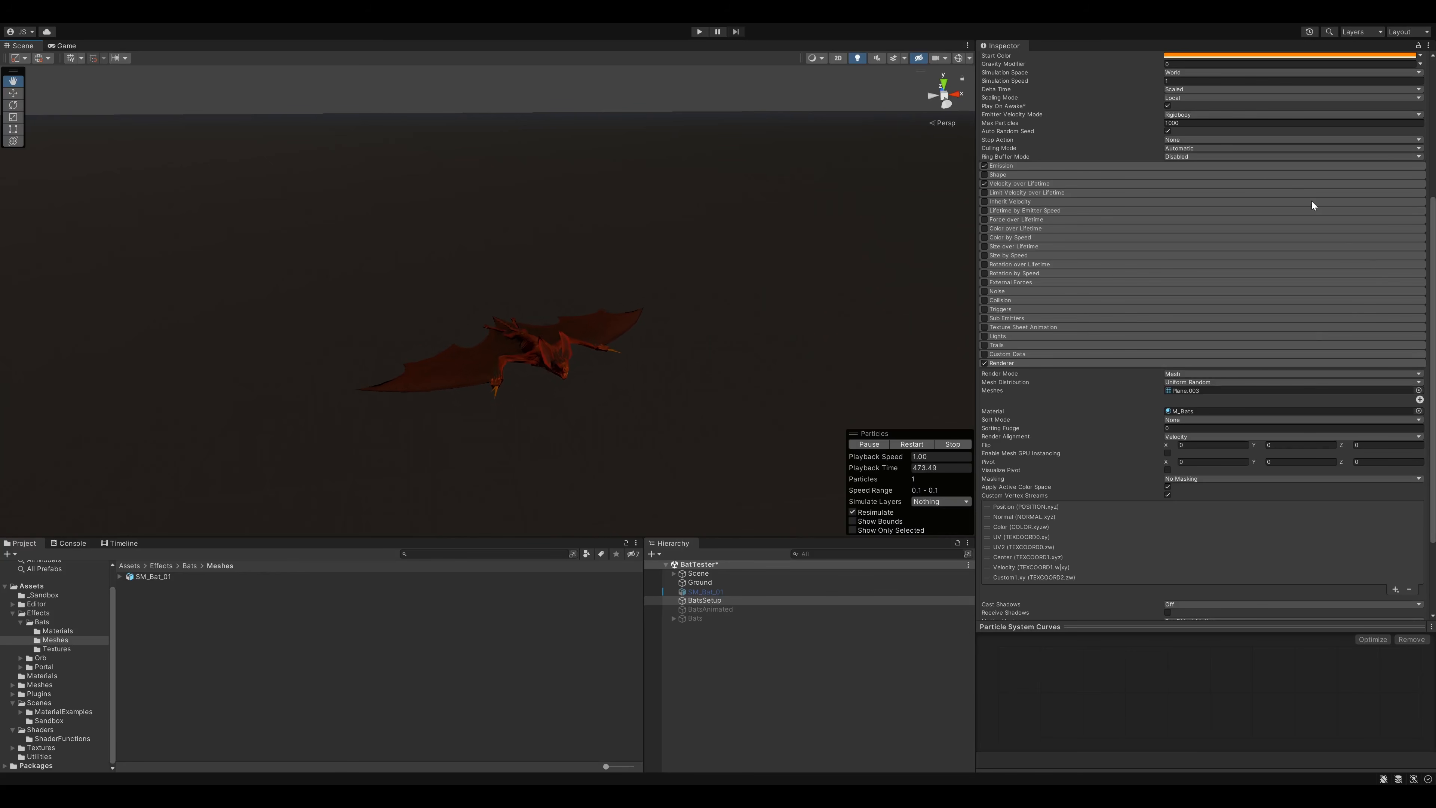
- Deactivate the BatsSetup object, activate BatsAnimated instead and restart its particle playback
{"action": "scroll", "coordinate": [1313, 206], "scroll_direction": "up", "scroll_amount": 10}
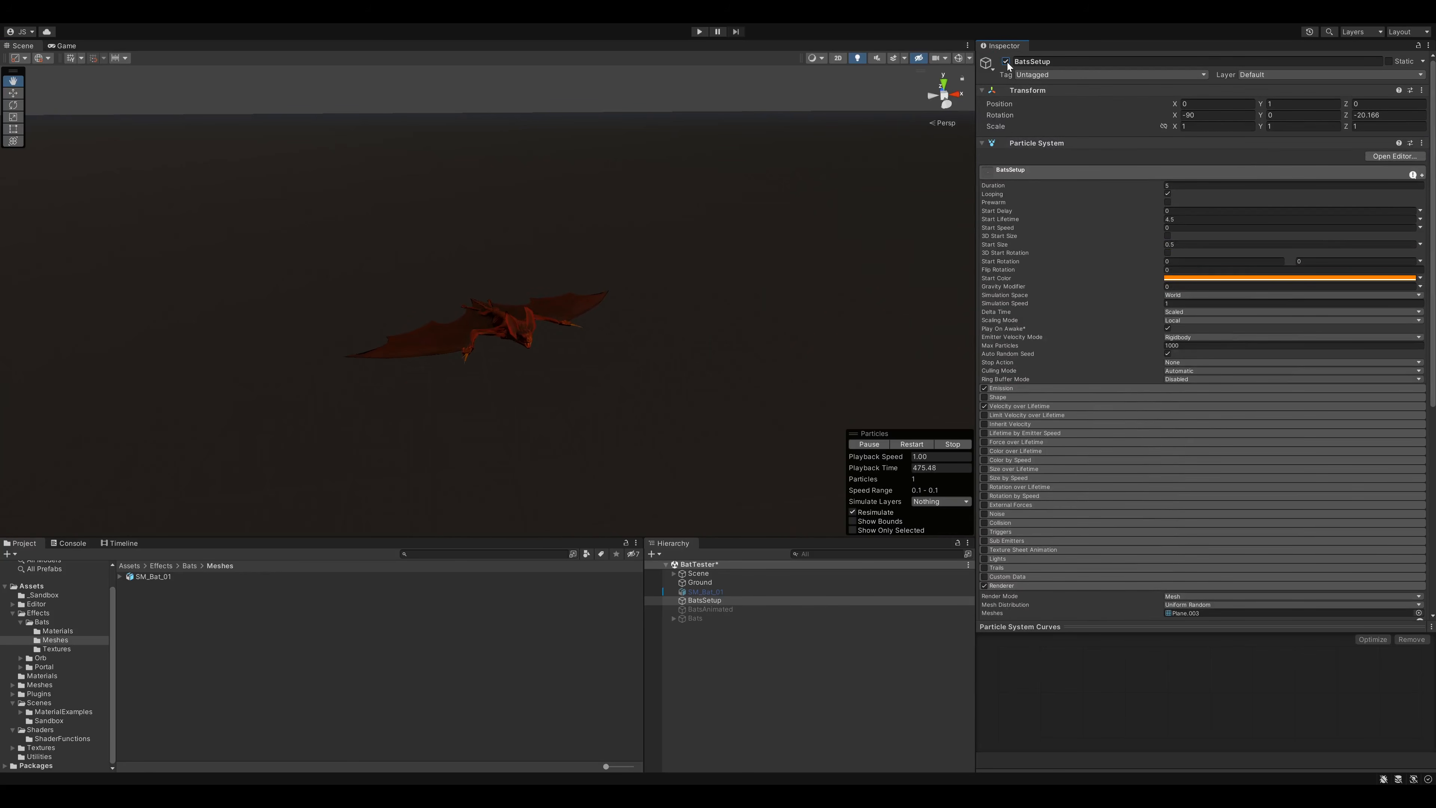
{"action": "left_click", "coordinate": [1006, 61]}
{"action": "left_click", "coordinate": [710, 609]}
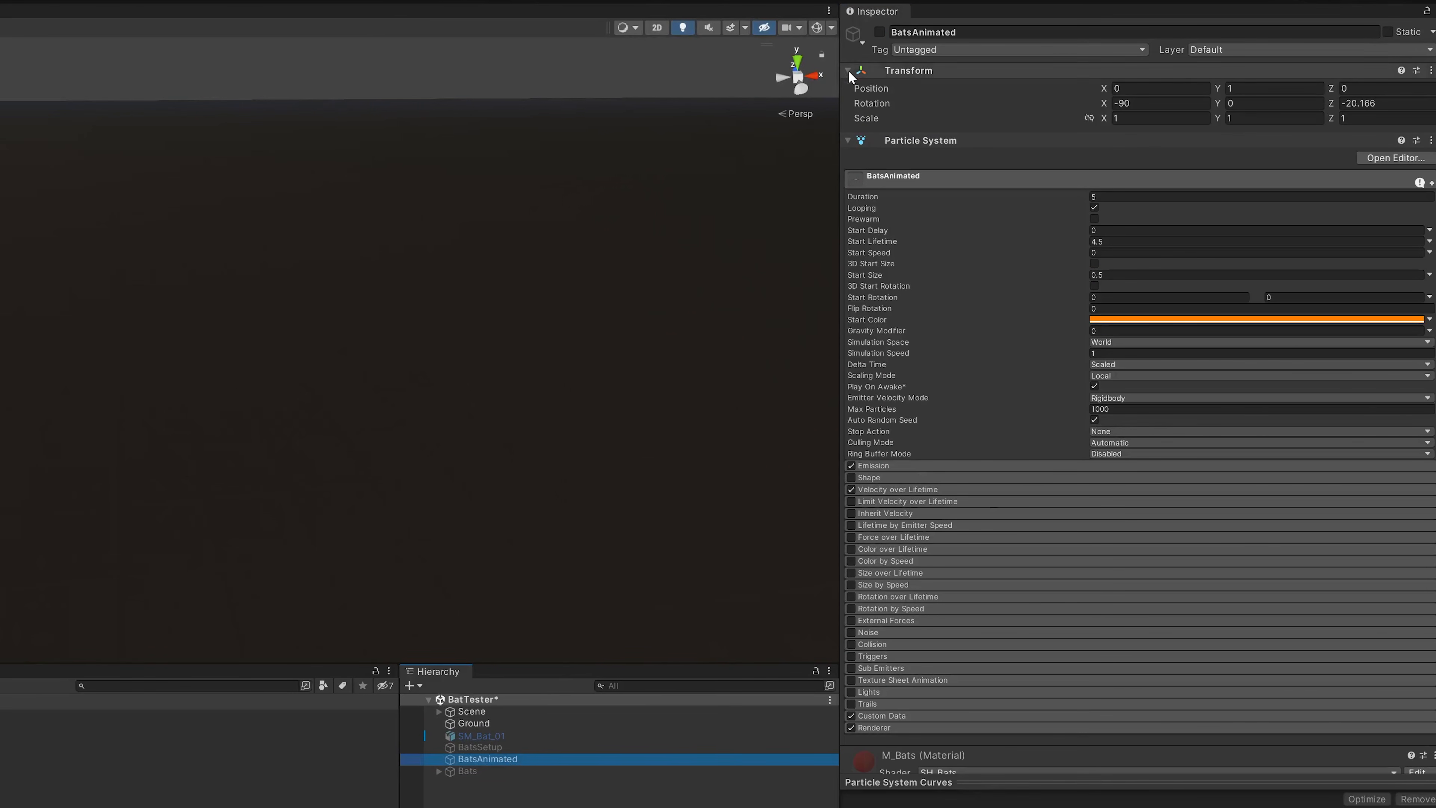
{"action": "left_click", "coordinate": [880, 32]}
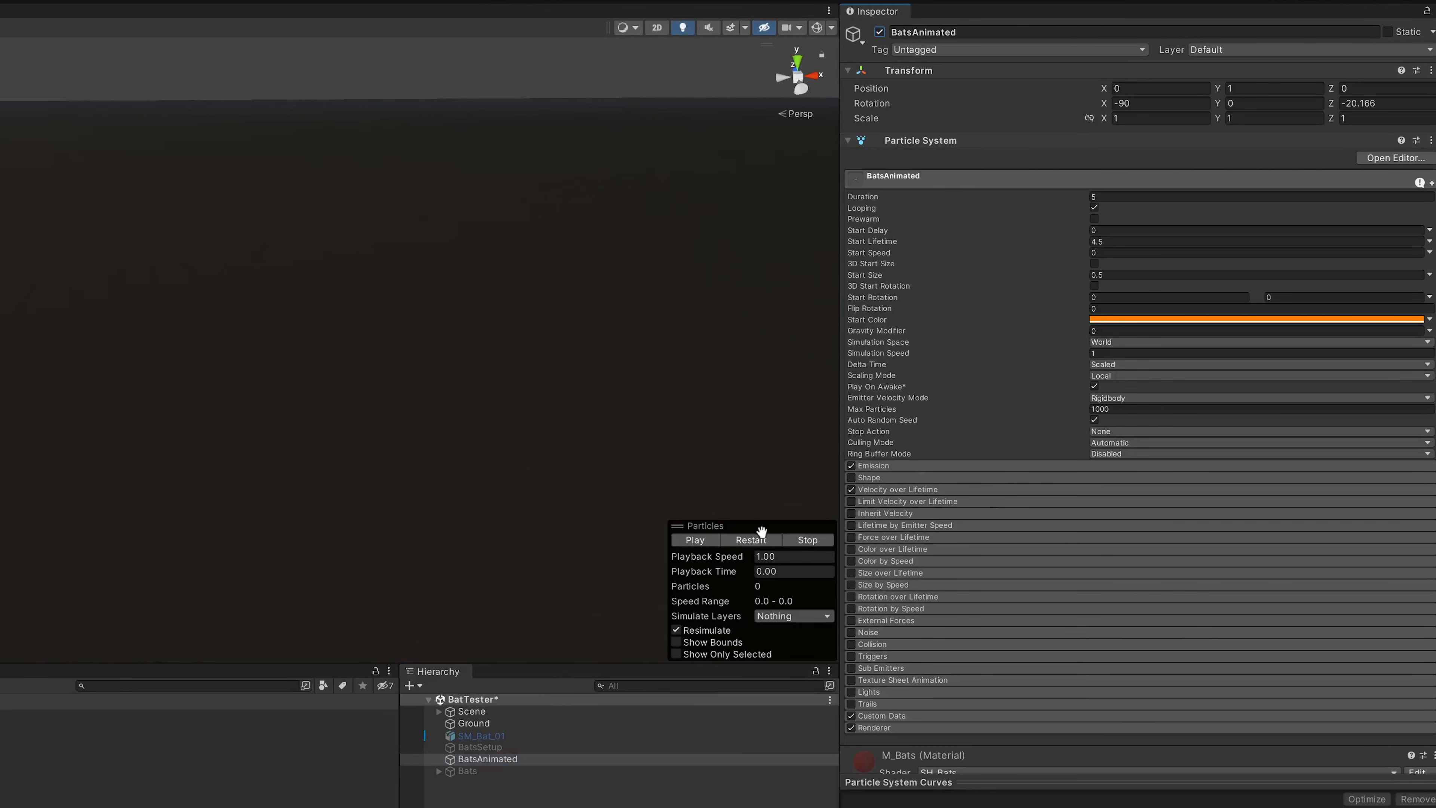
{"action": "left_click", "coordinate": [752, 540]}
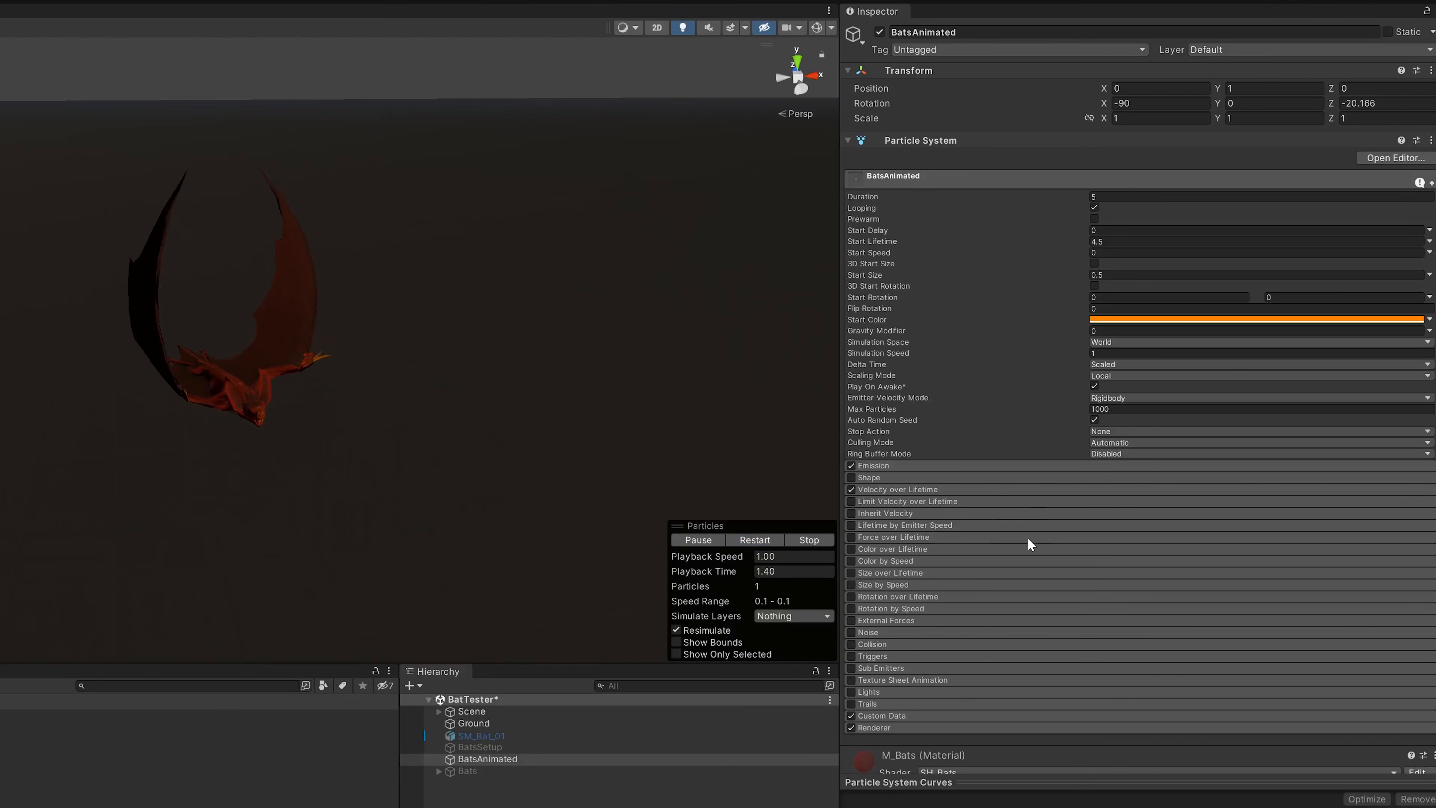
- Expand the Custom Data module of BatsAnimated and inspect the Custom1 WingFlap curve
{"action": "scroll", "coordinate": [1028, 538], "scroll_direction": "down", "scroll_amount": 2}
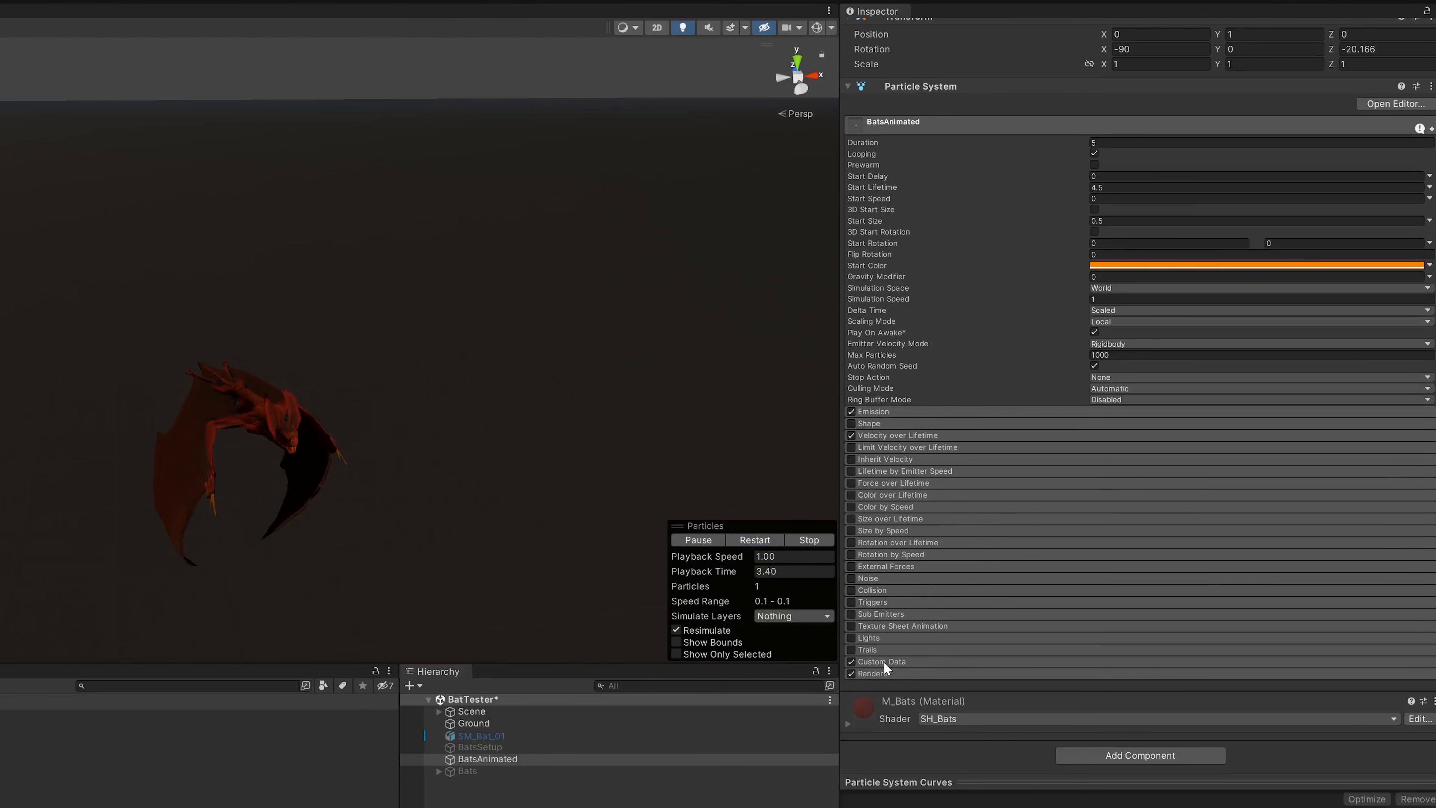
{"action": "left_click", "coordinate": [874, 662]}
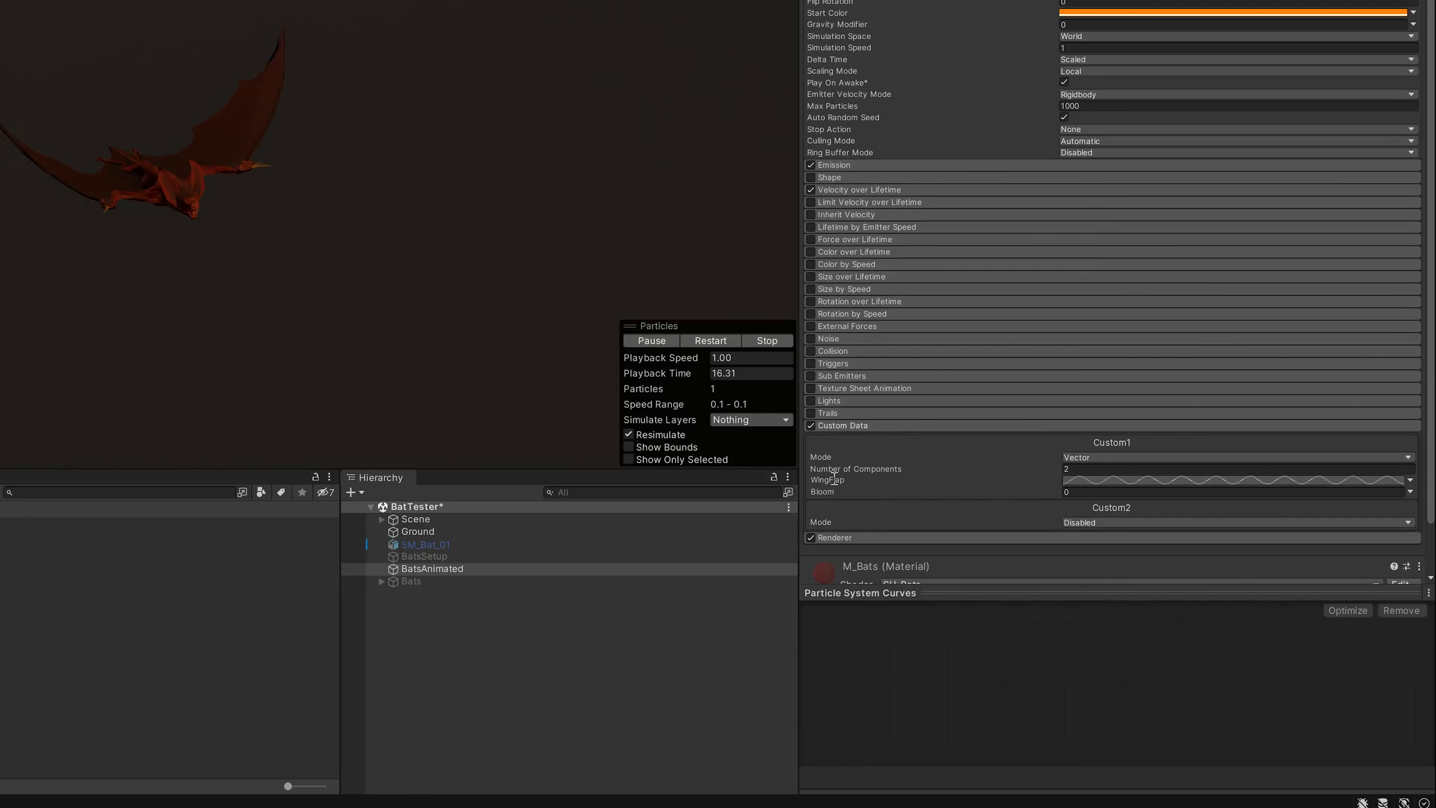
{"action": "left_click", "coordinate": [1089, 480]}
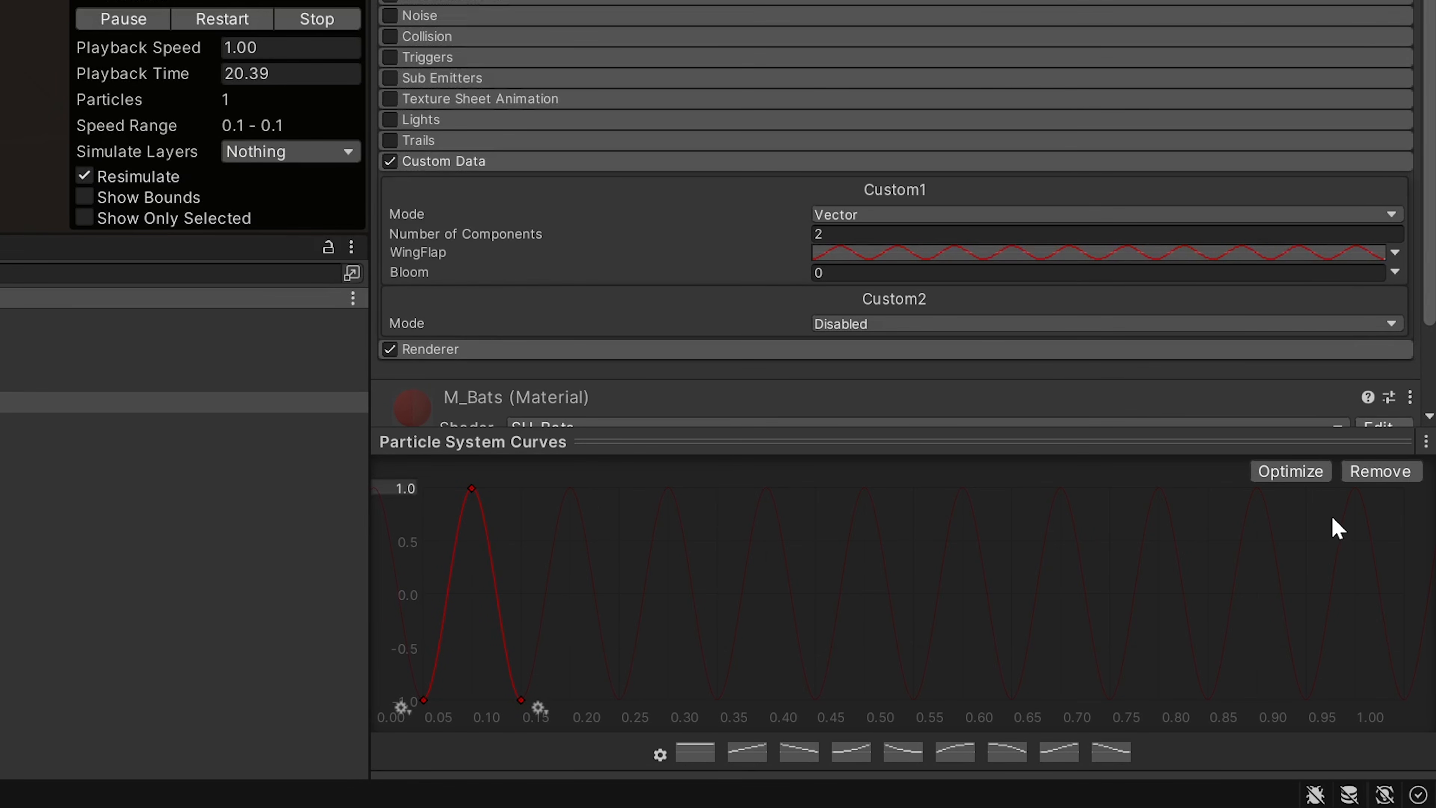
{"action": "left_click", "coordinate": [849, 273]}
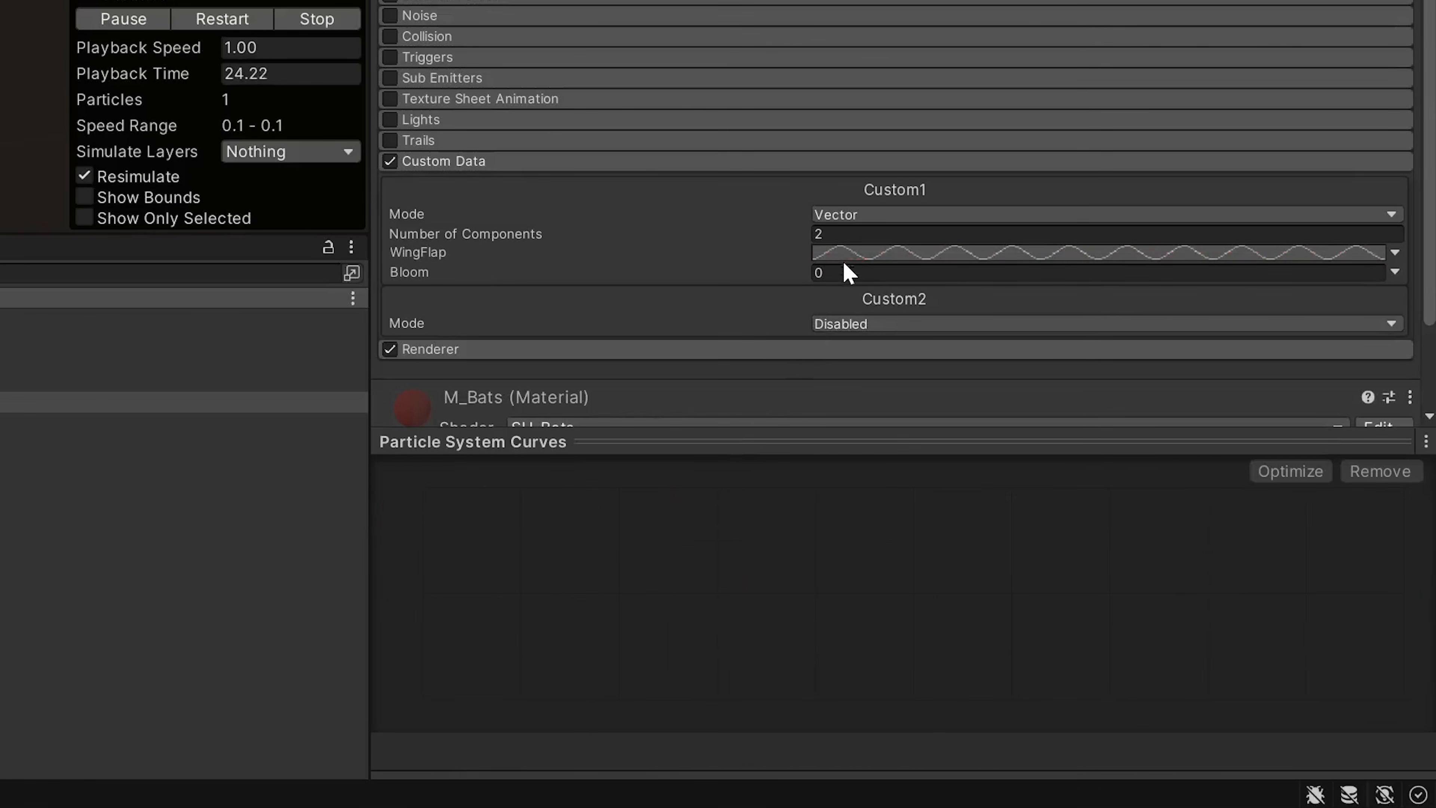
- Raise the Custom1 Bloom value of BatsAnimated to make the bat glow
{"action": "left_click_drag", "start_coordinate": [798, 276], "coordinate": [1027, 283]}
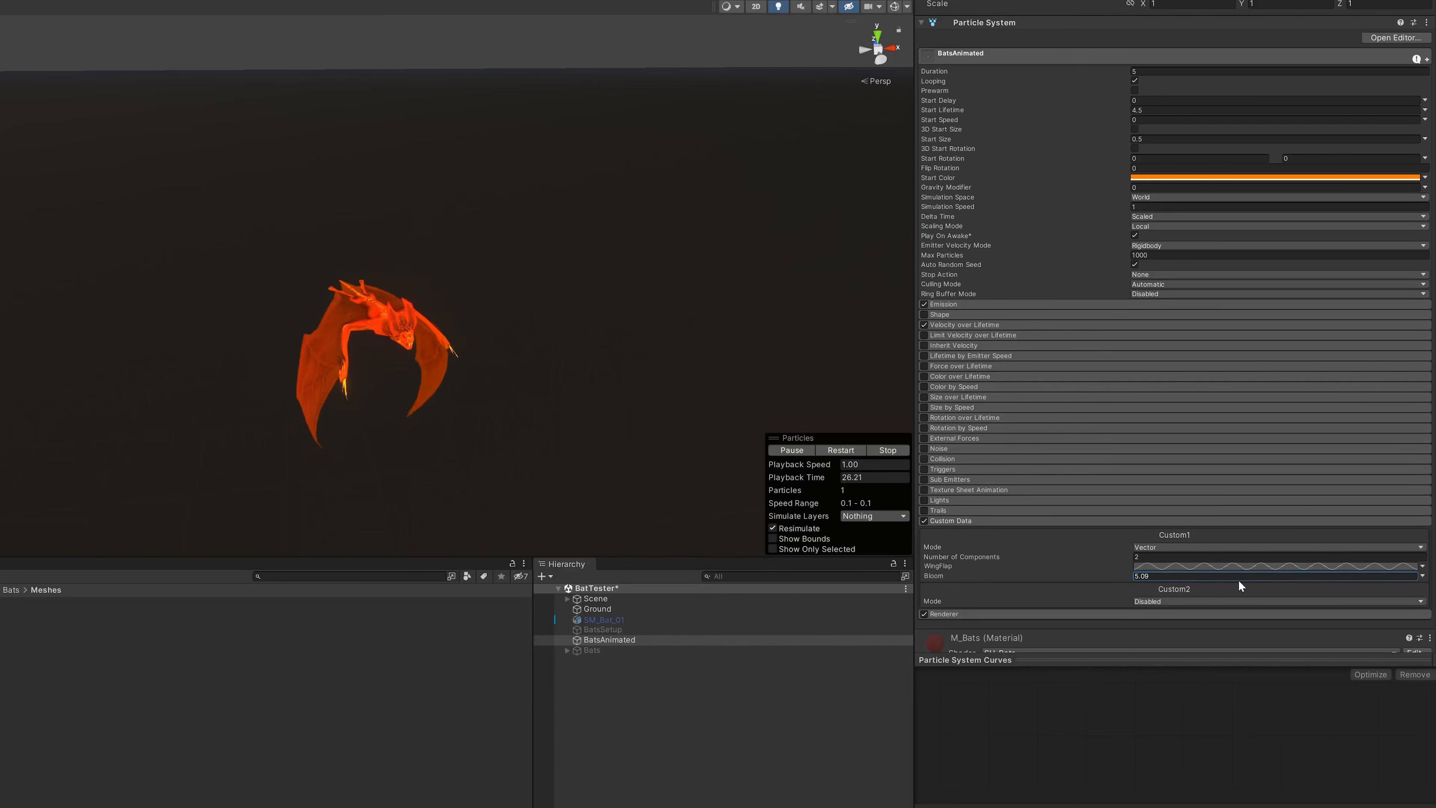
{"action": "left_click_drag", "start_coordinate": [1296, 577], "coordinate": [1311, 579]}
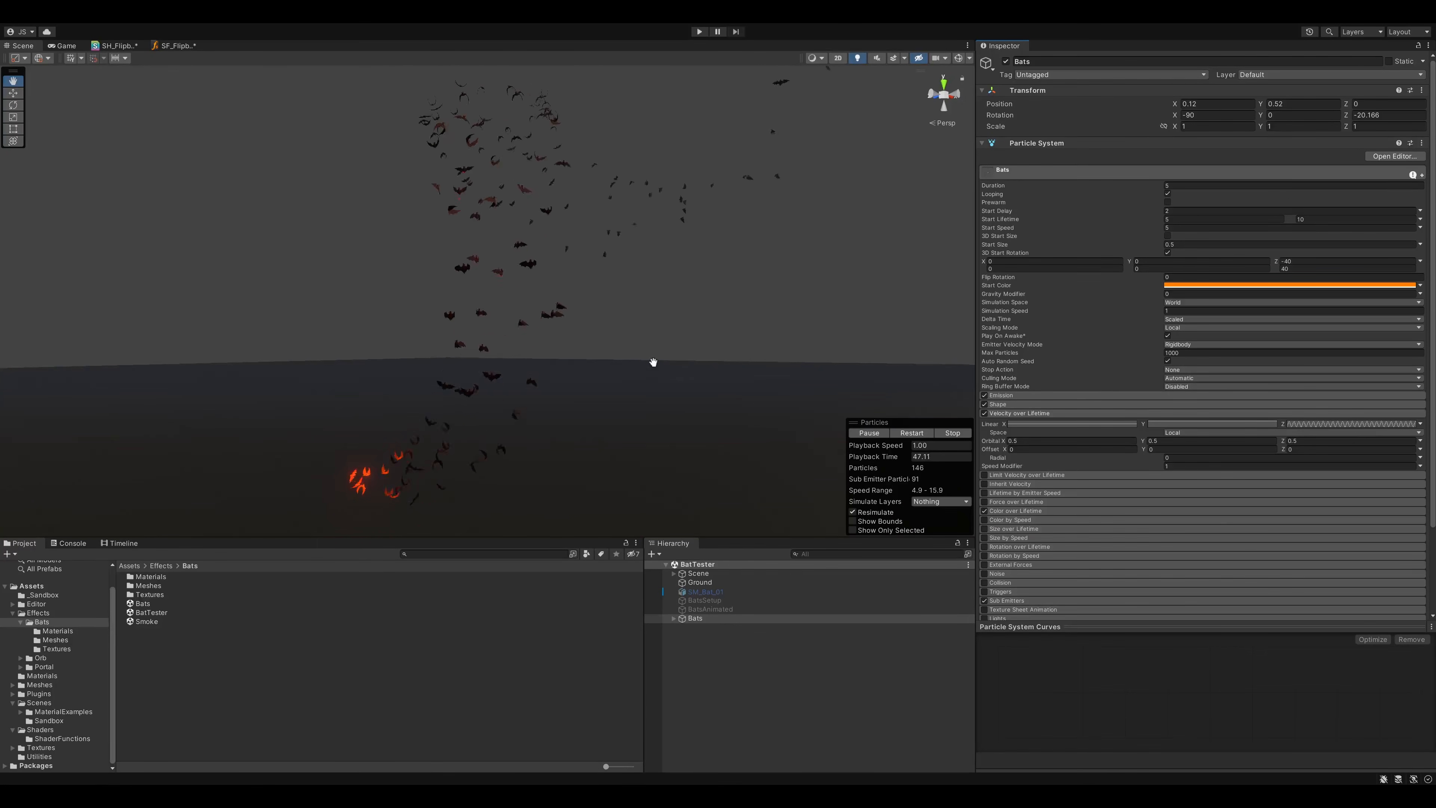
{"action": "left_click_drag", "start_coordinate": [654, 363], "coordinate": [613, 339], "text": "alt"}
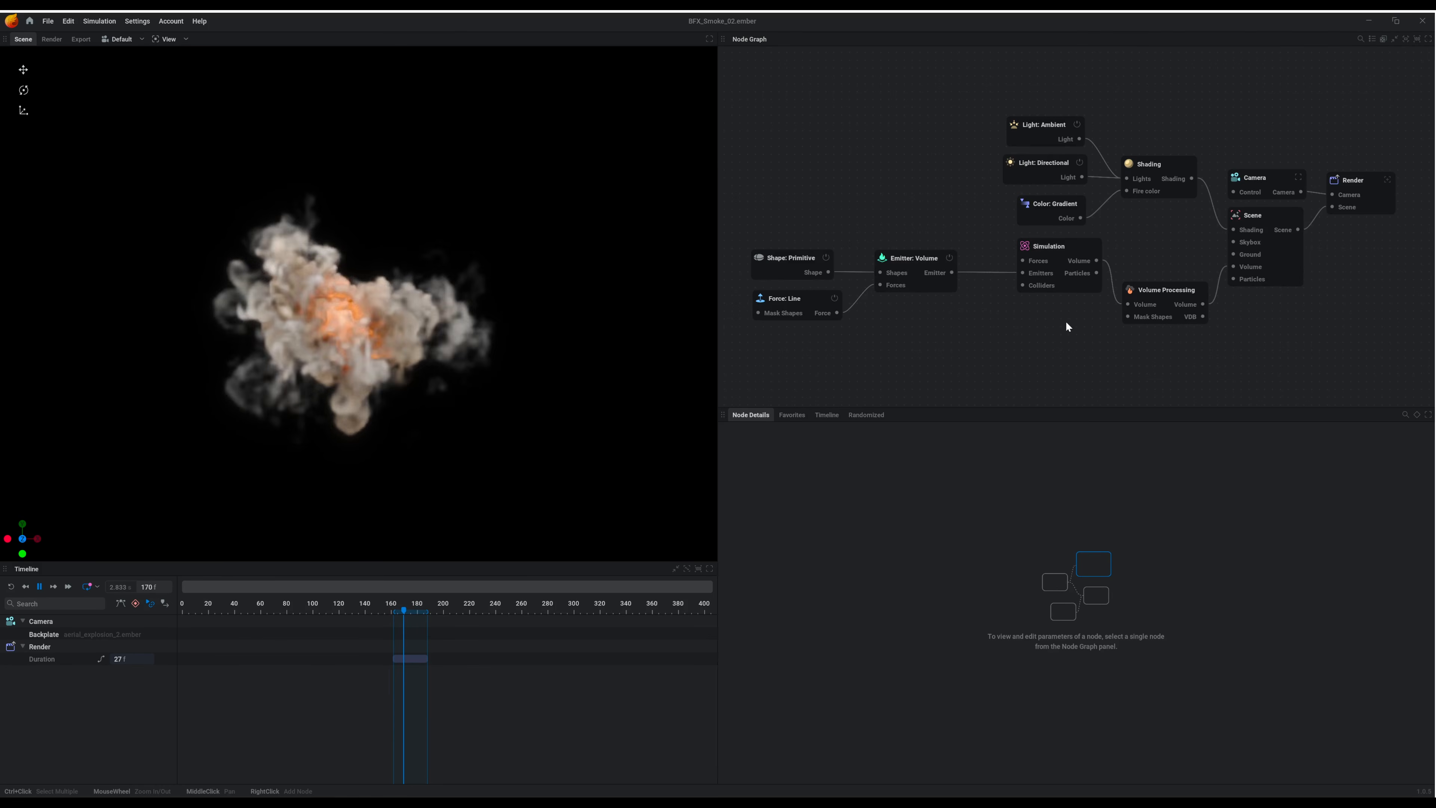
- Switch to the EmberGen smoke project and show the parameters of the Force: Line node
{"action": "left_click", "coordinate": [809, 304]}
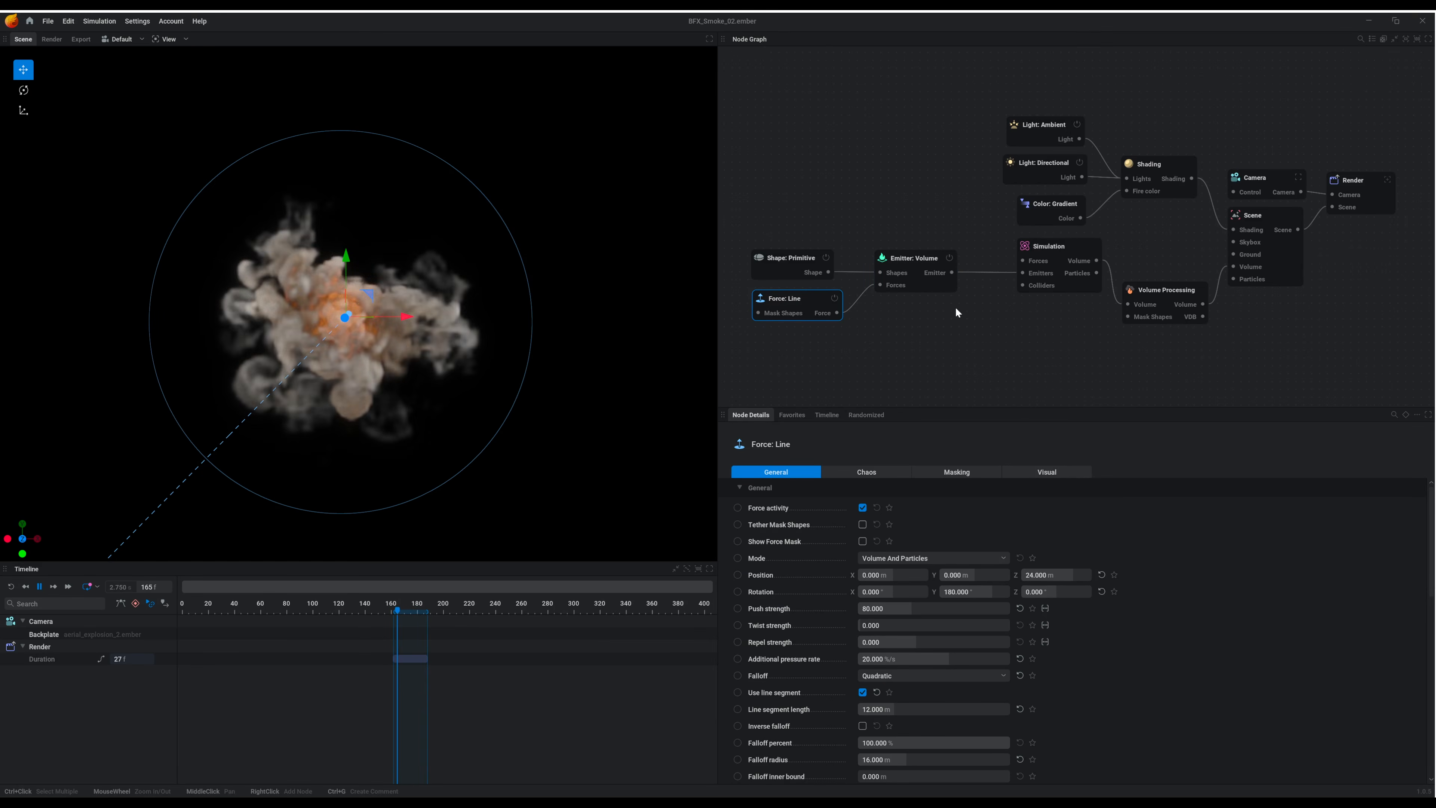
- Select the Emitter: Volume and Simulation nodes and examine the simulation's size, looping, combustion and dissipation settings
{"action": "left_click", "coordinate": [932, 287]}
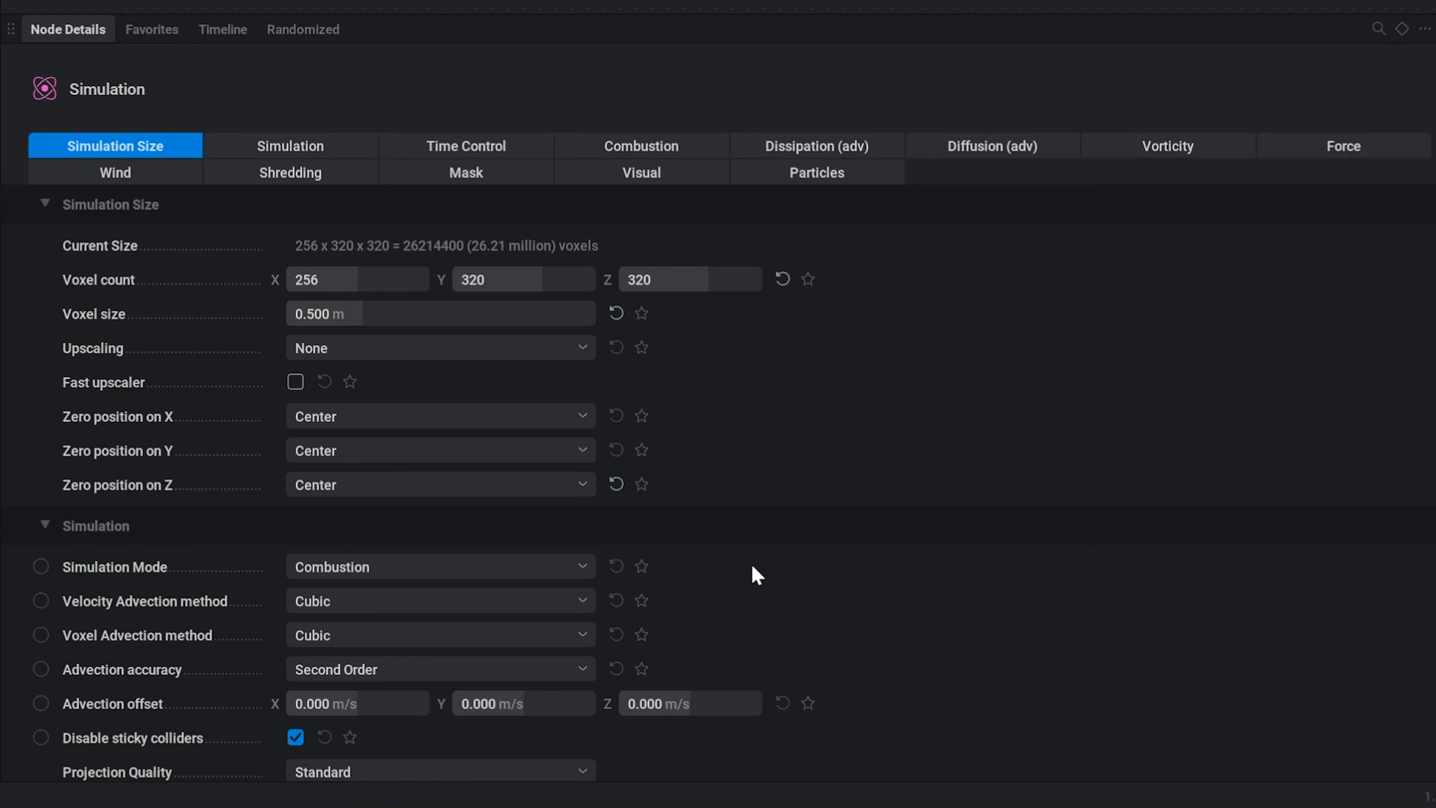
{"action": "scroll", "coordinate": [755, 573], "scroll_direction": "down", "scroll_amount": 5}
{"action": "scroll", "coordinate": [755, 573], "scroll_direction": "down", "scroll_amount": 3}
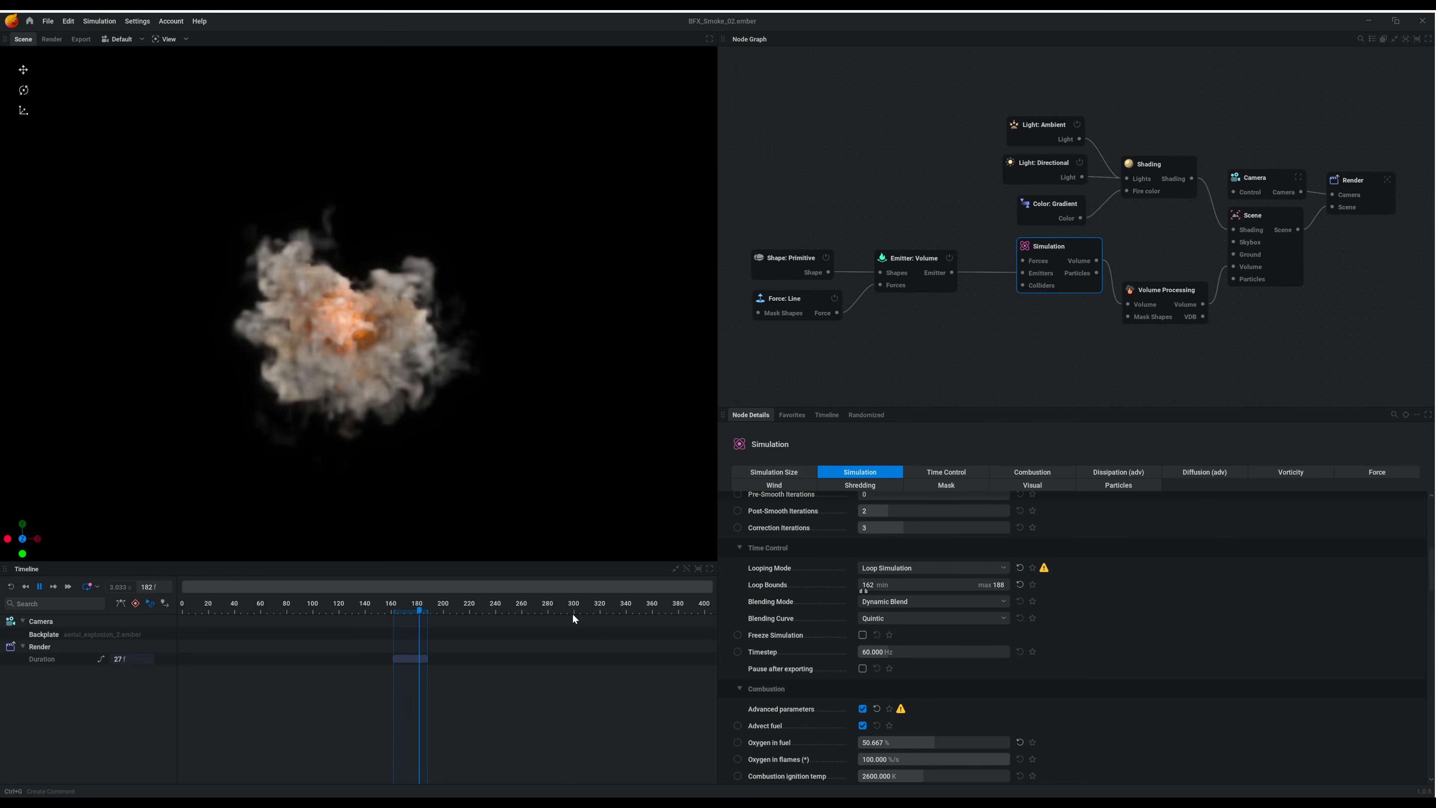
{"action": "scroll", "coordinate": [1131, 650], "scroll_direction": "down", "scroll_amount": 1}
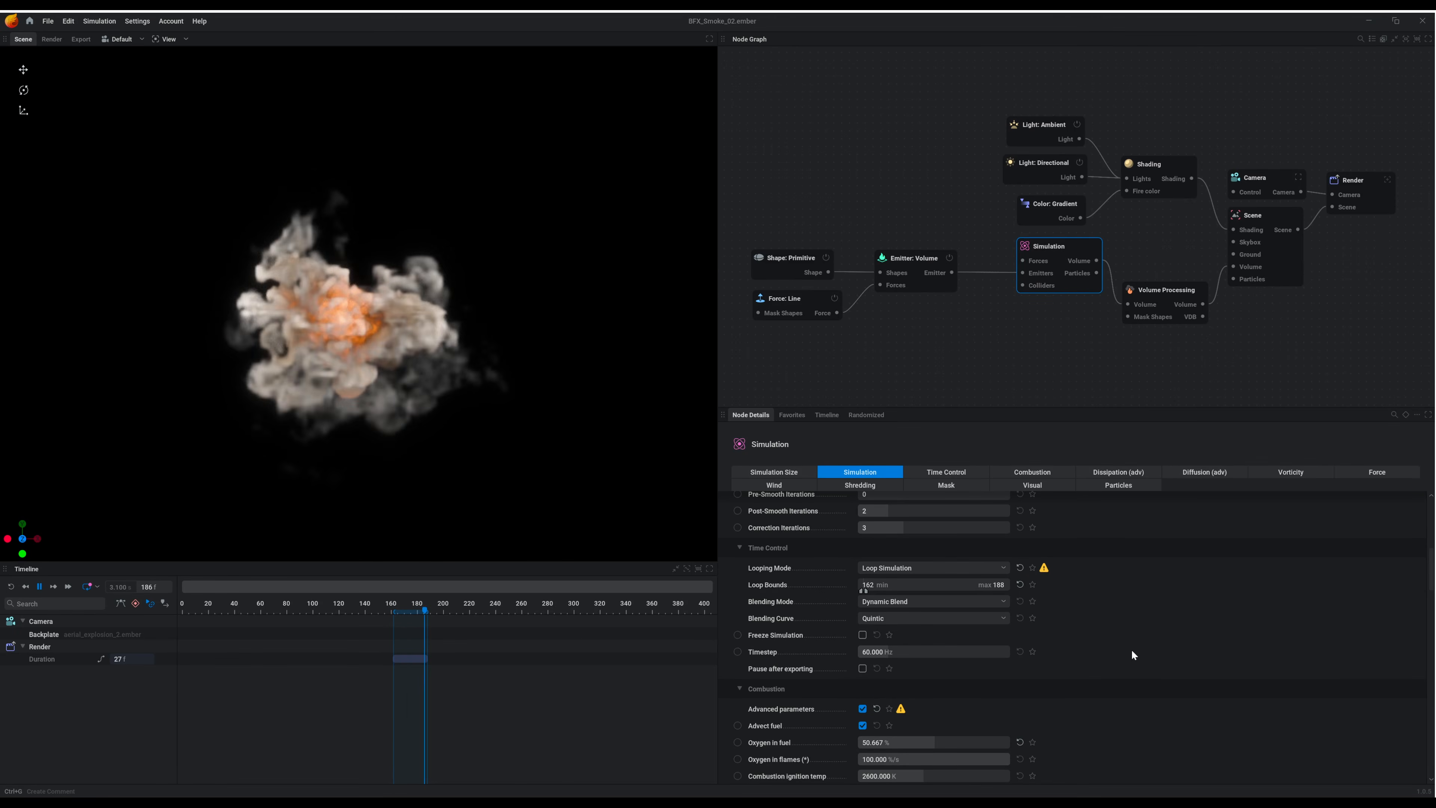
{"action": "scroll", "coordinate": [1131, 649], "scroll_direction": "down", "scroll_amount": 5}
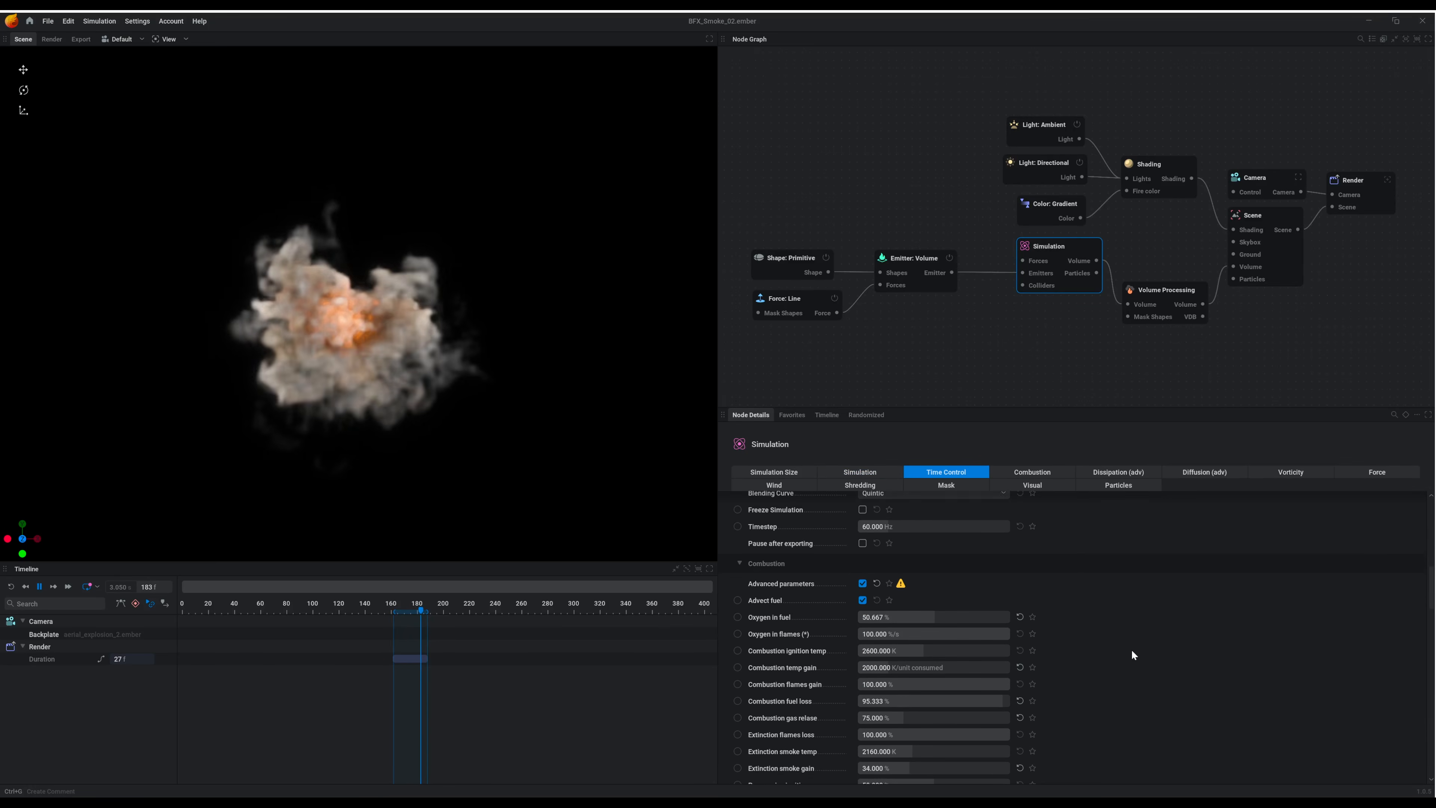
{"action": "scroll", "coordinate": [1131, 649], "scroll_direction": "down", "scroll_amount": 3}
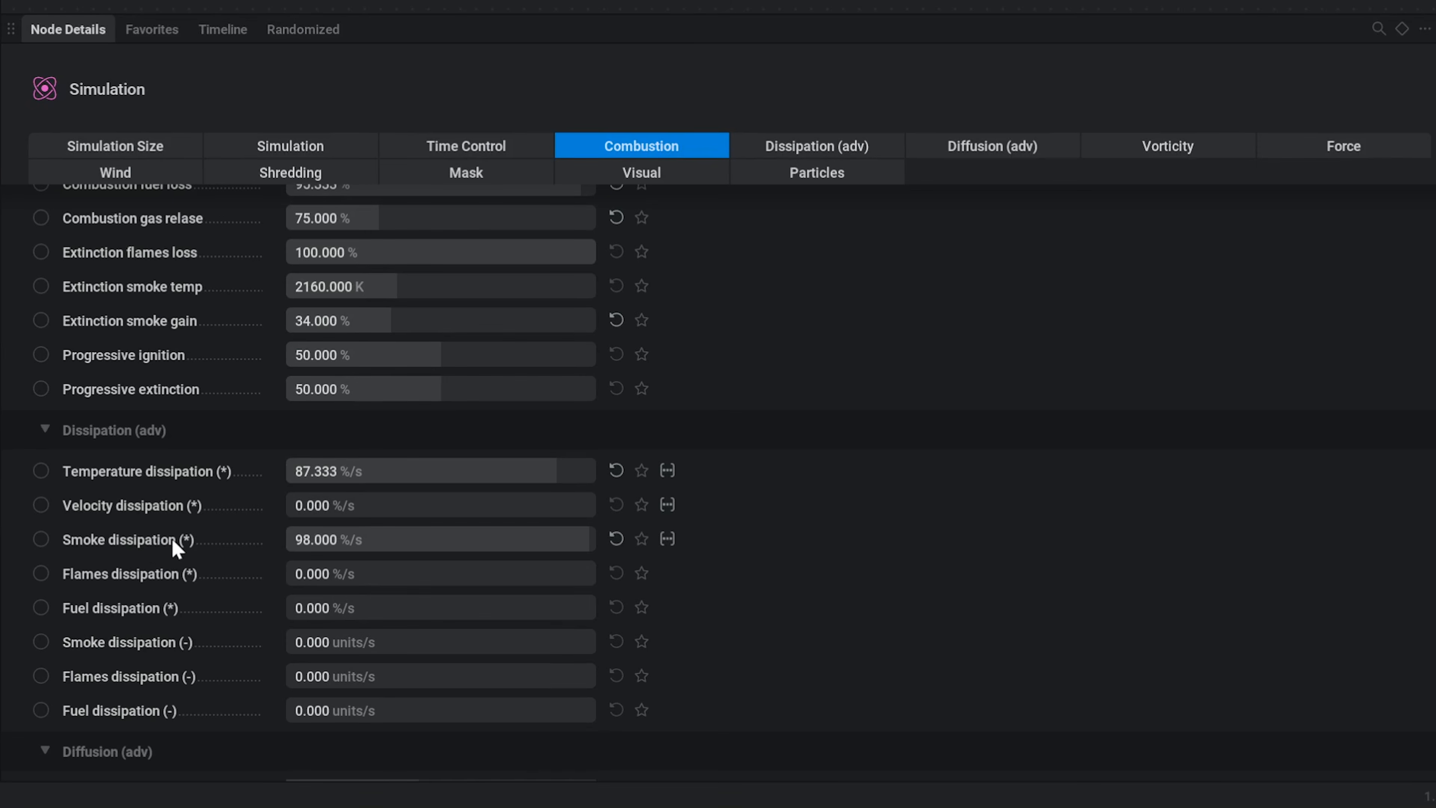
{"action": "mouse_move", "coordinate": [786, 667]}
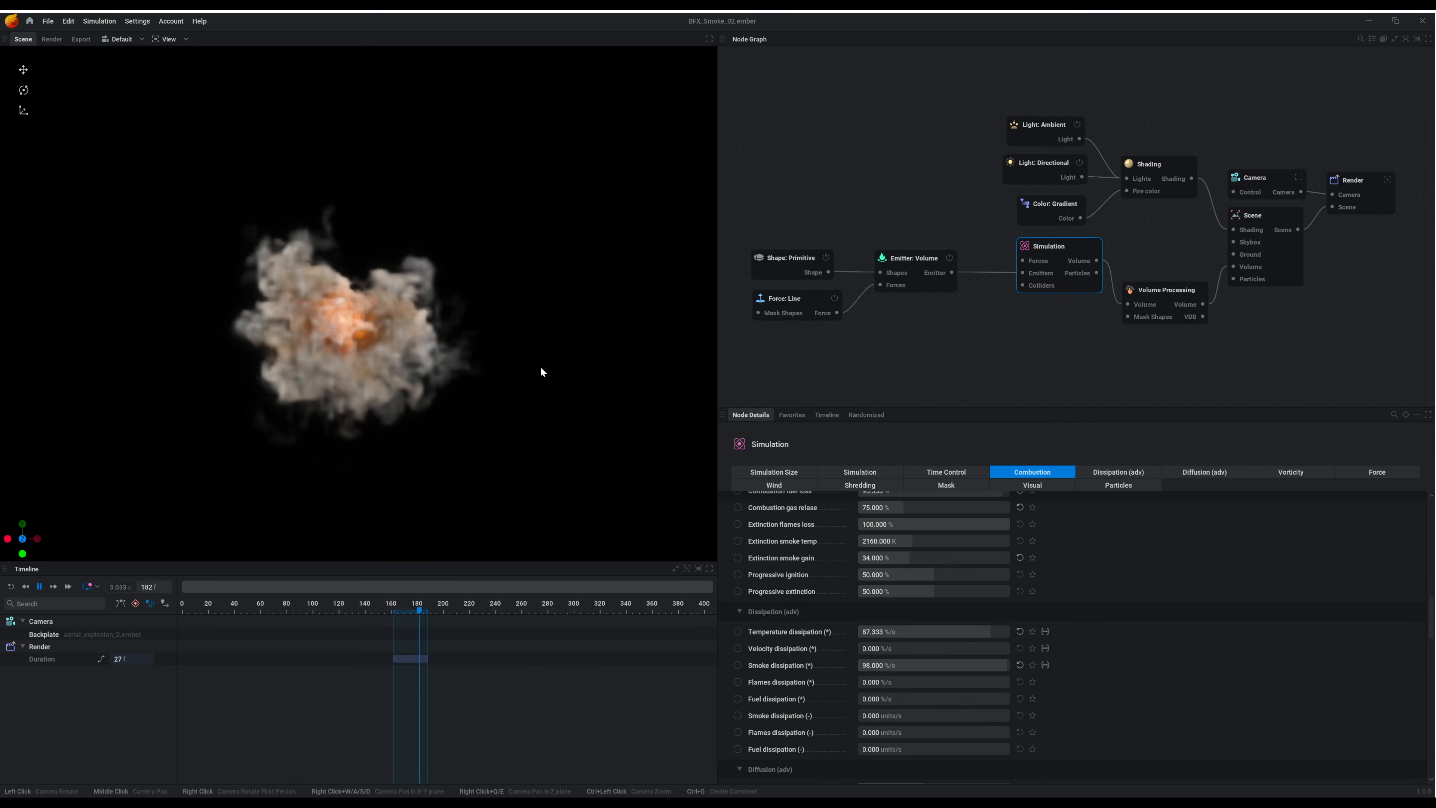
- Examine the diffusion, vorticity and force settings of the Simulation node, including Buoyancy and Smoke weight
{"action": "scroll", "coordinate": [1133, 634], "scroll_direction": "down", "scroll_amount": 1}
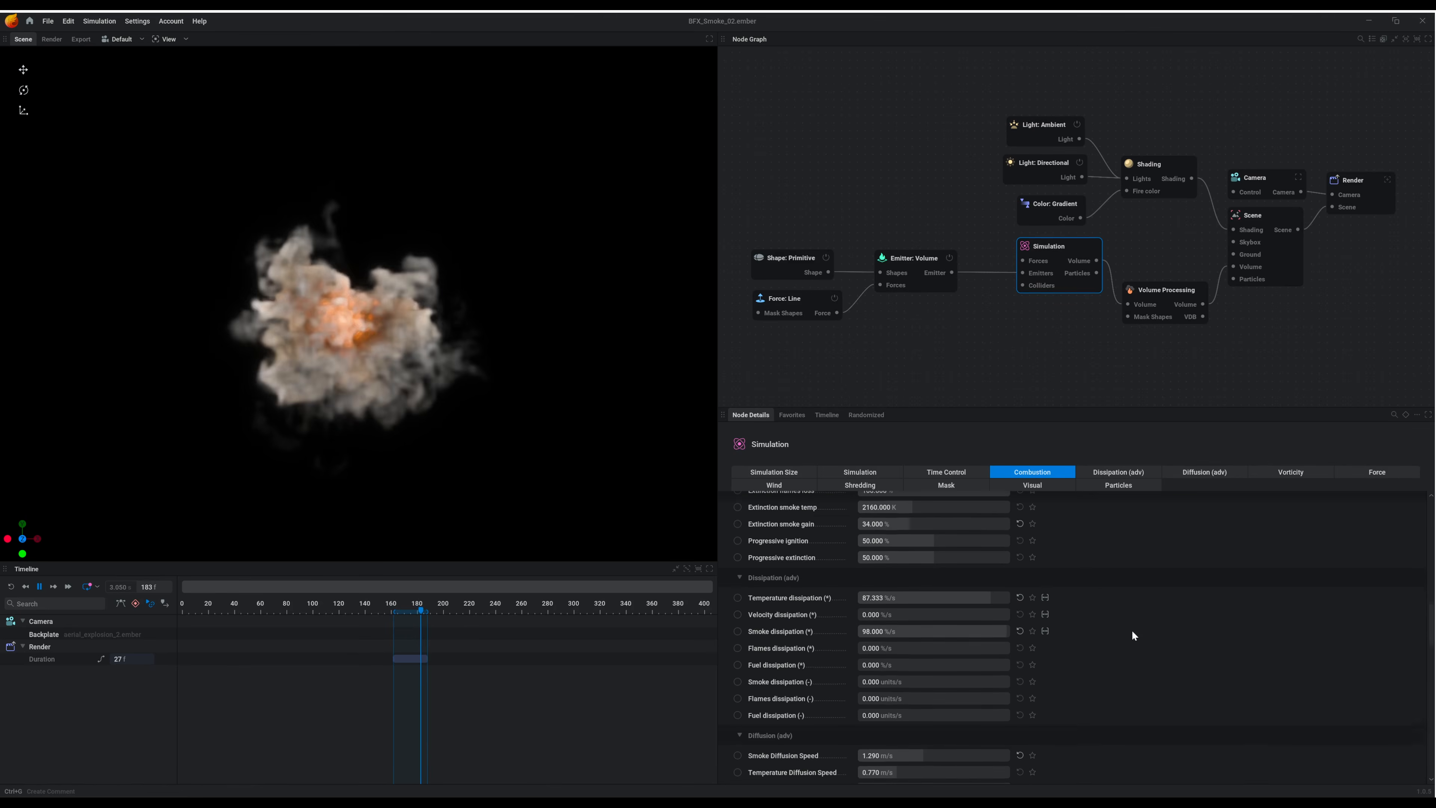
{"action": "scroll", "coordinate": [1132, 636], "scroll_direction": "down", "scroll_amount": 3}
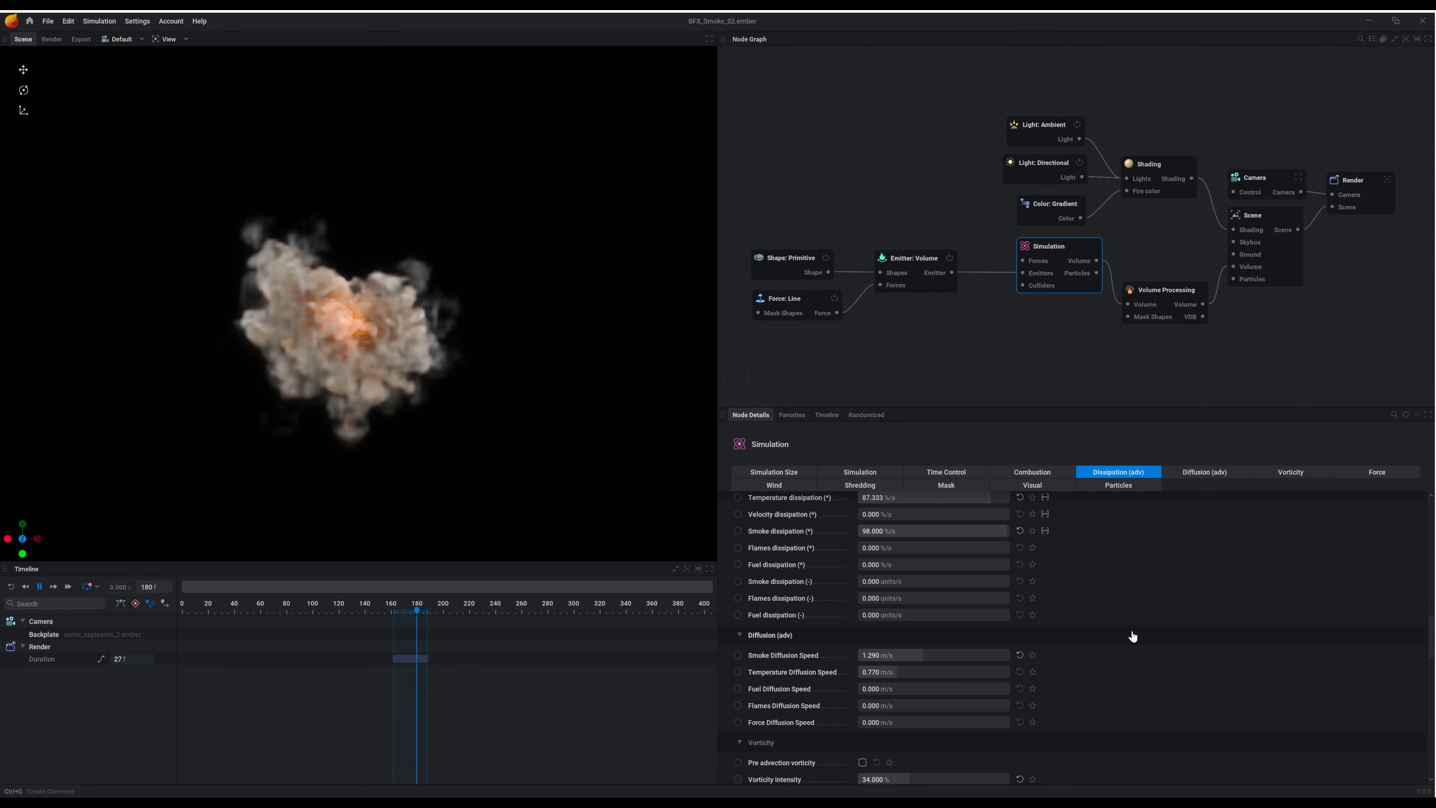
{"action": "scroll", "coordinate": [1133, 633], "scroll_direction": "down", "scroll_amount": 7}
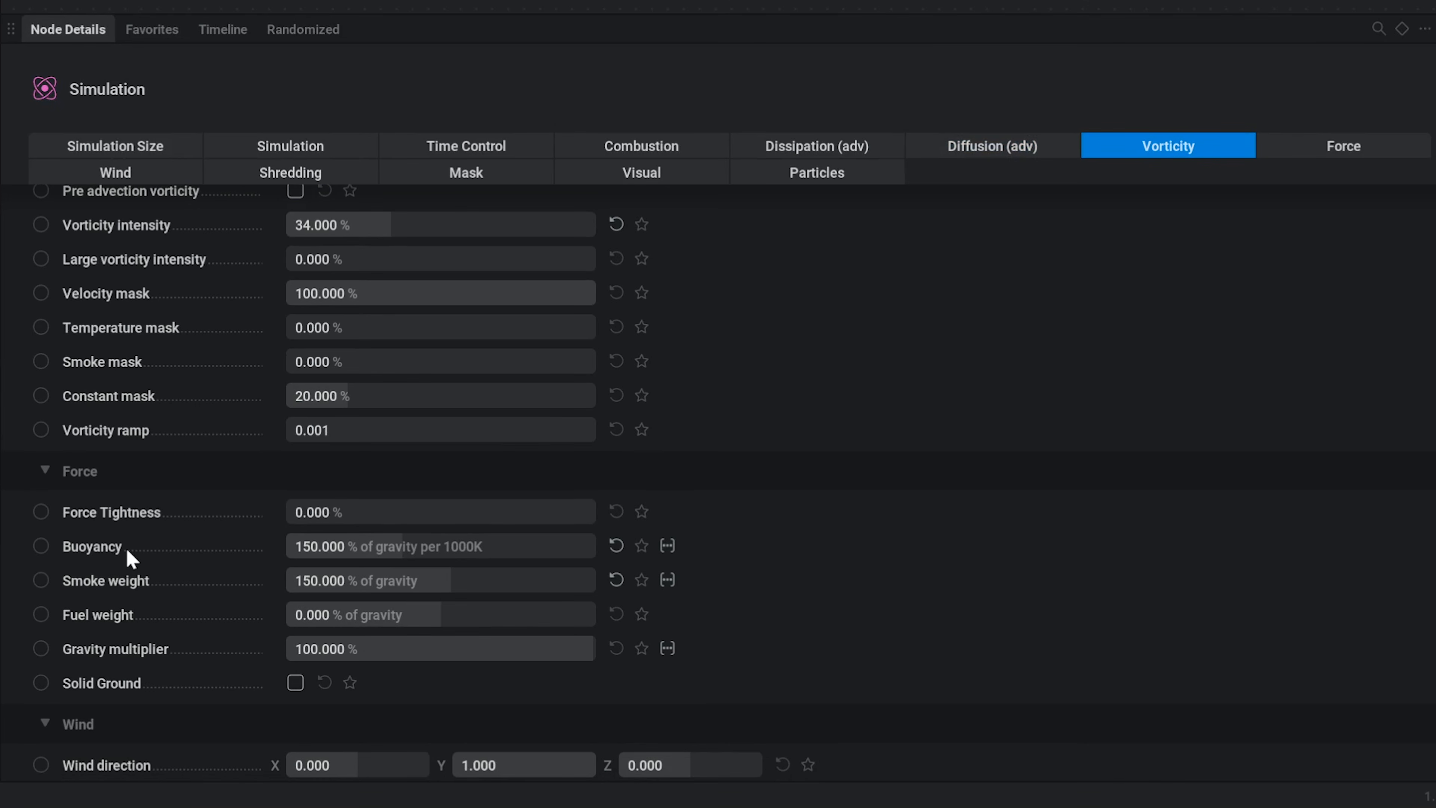
{"action": "mouse_move", "coordinate": [147, 597]}
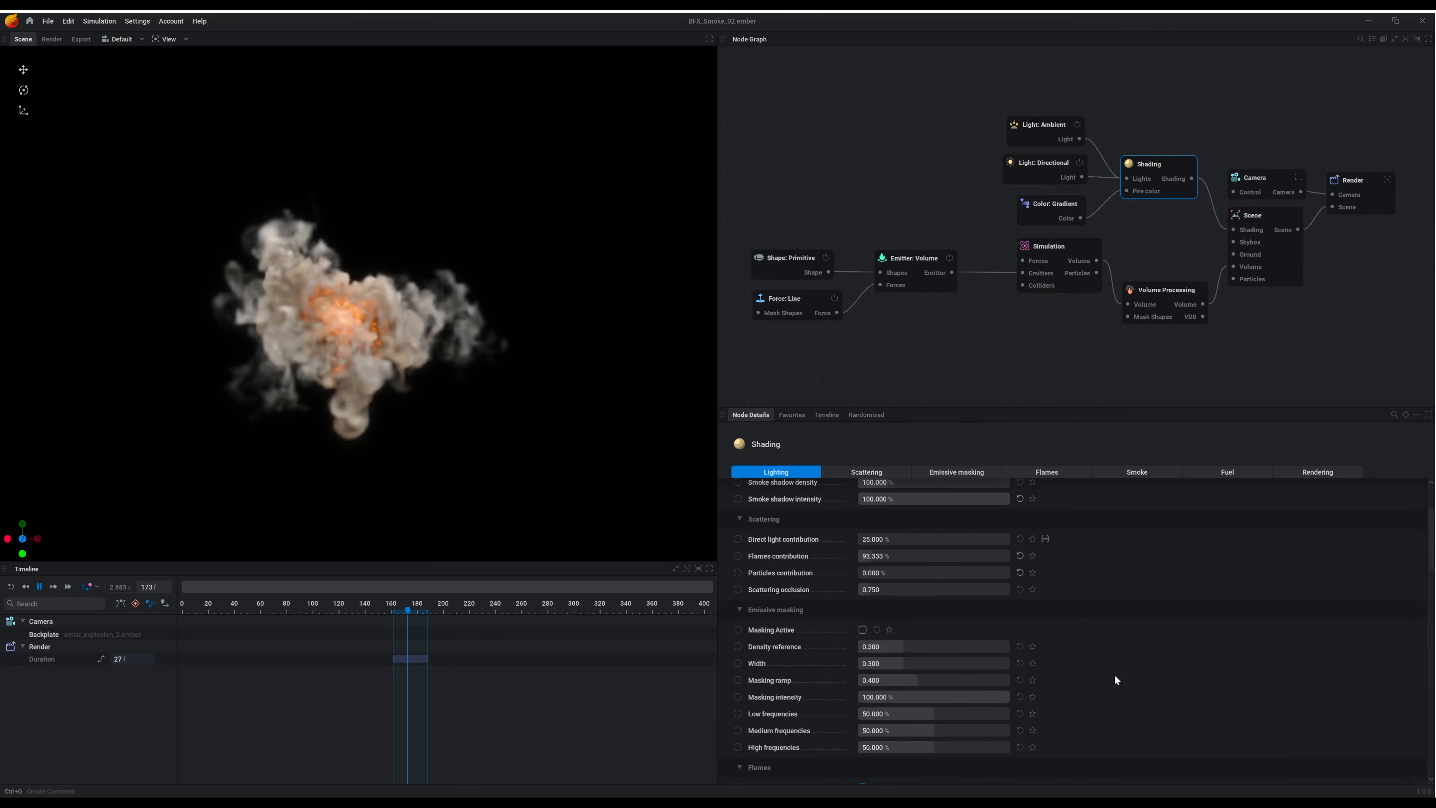
- Examine the Shading node's flame and smoke coloring settings and select the Render node
{"action": "scroll", "coordinate": [1113, 675], "scroll_direction": "down", "scroll_amount": 5}
{"action": "scroll", "coordinate": [1216, 694], "scroll_direction": "down", "scroll_amount": 6}
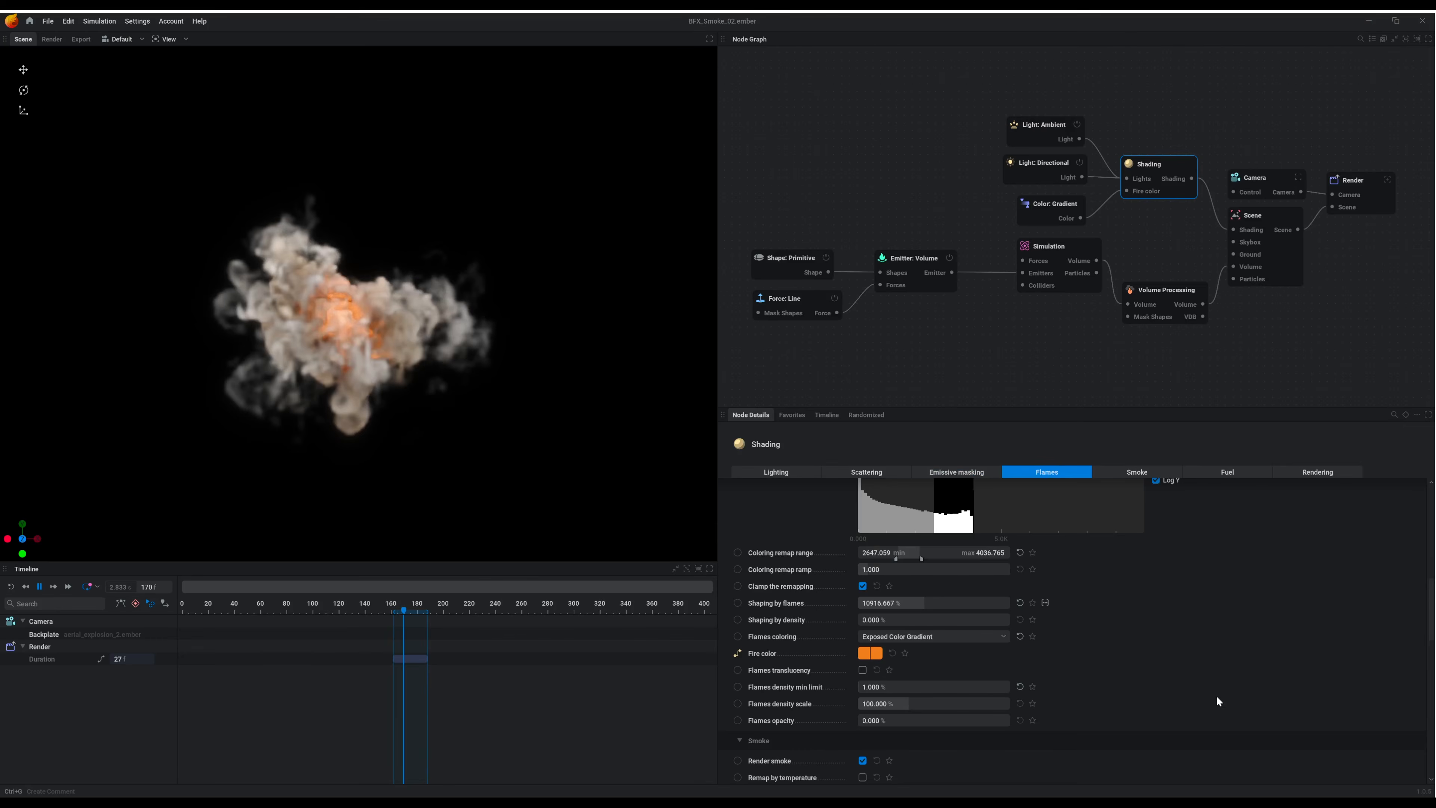
{"action": "scroll", "coordinate": [1217, 695], "scroll_direction": "down", "scroll_amount": 5}
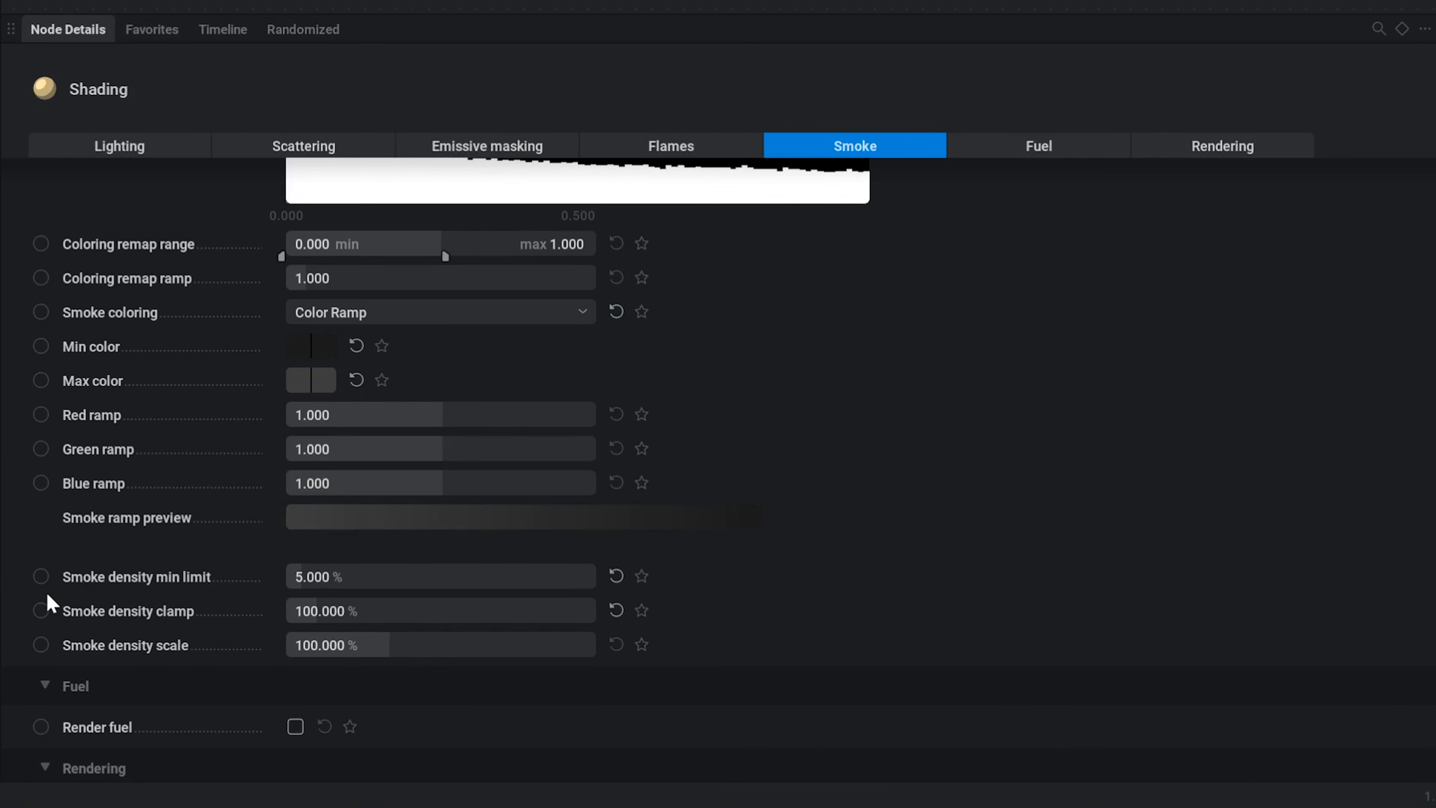
{"action": "mouse_move", "coordinate": [806, 695]}
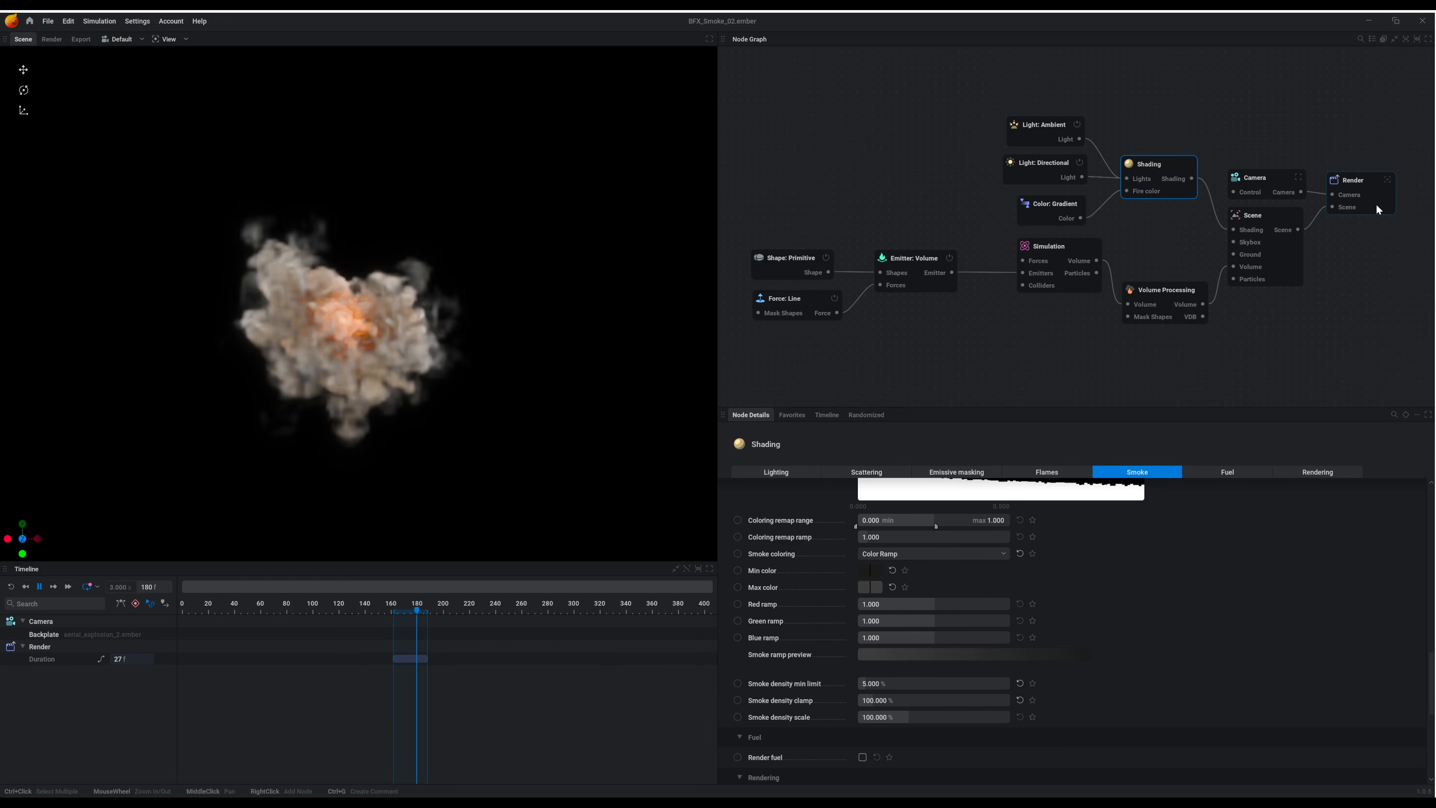
{"action": "left_click", "coordinate": [1375, 209]}
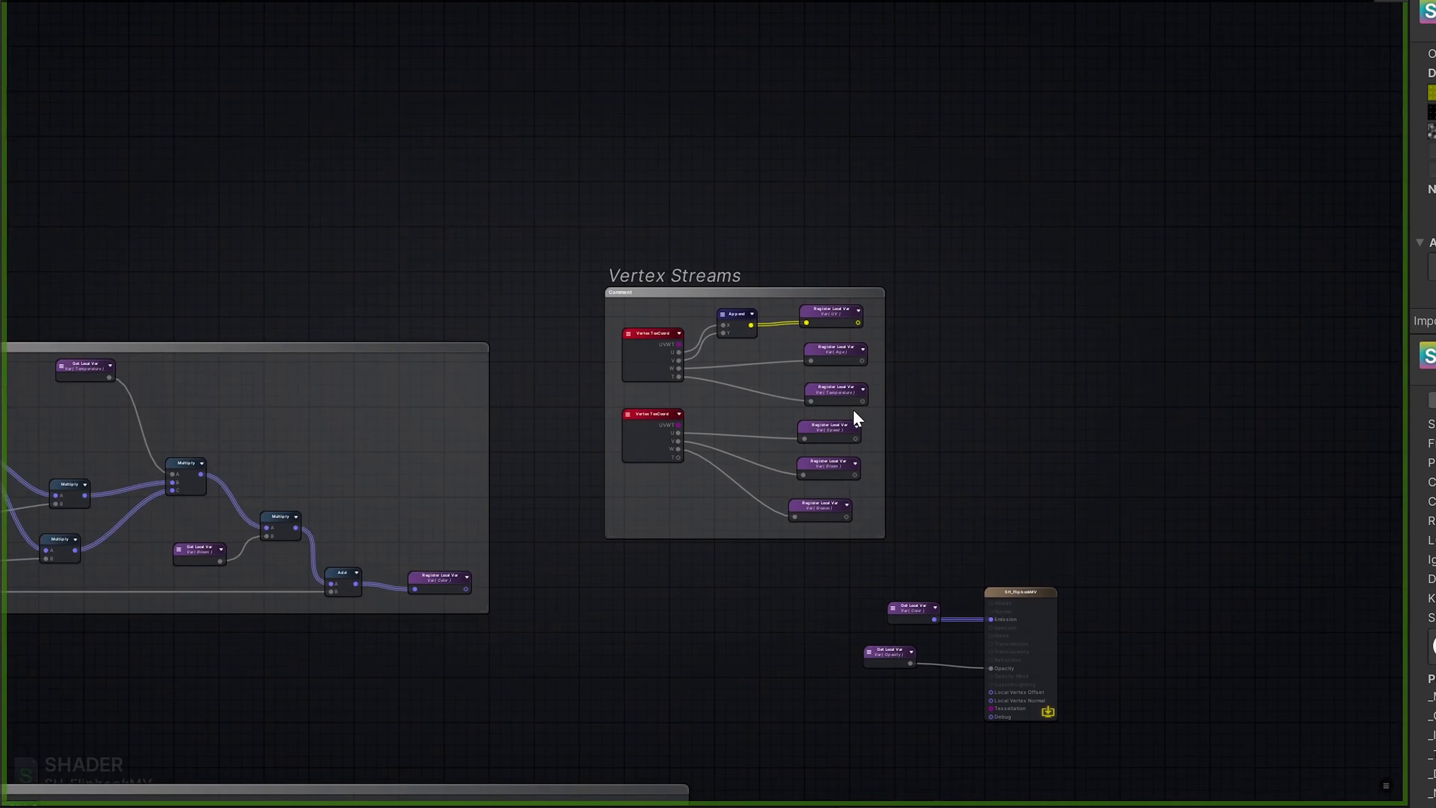
- Tidy the UV, Age, Temperature, Speed, Bloom and Erosion variable nodes in the Vertex Streams group of SH_FlipbookMV by nudging each slightly
{"action": "scroll", "coordinate": [580, 313], "scroll_direction": "up", "scroll_amount": 6}
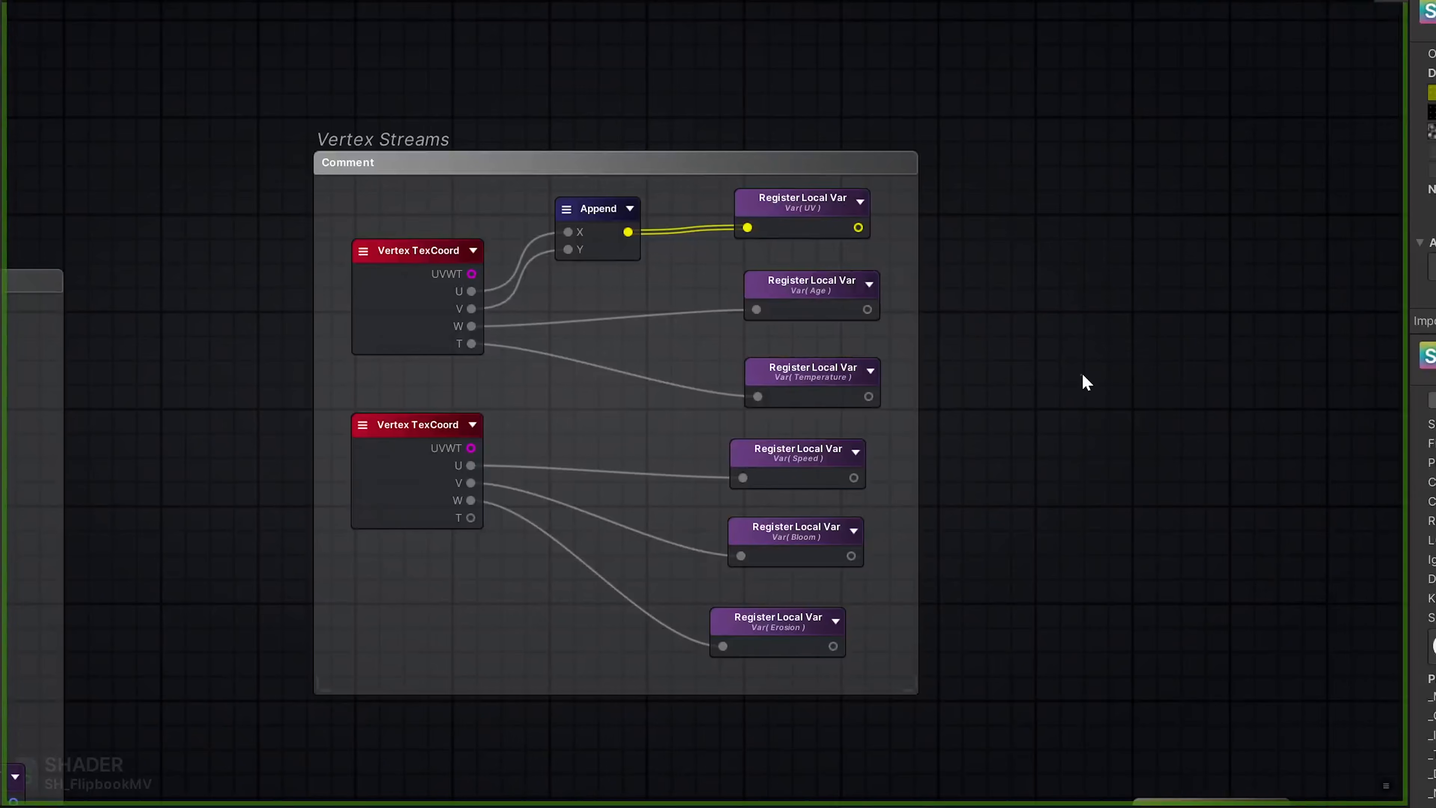
{"action": "middle_click_drag", "start_coordinate": [1028, 482], "coordinate": [1050, 448]}
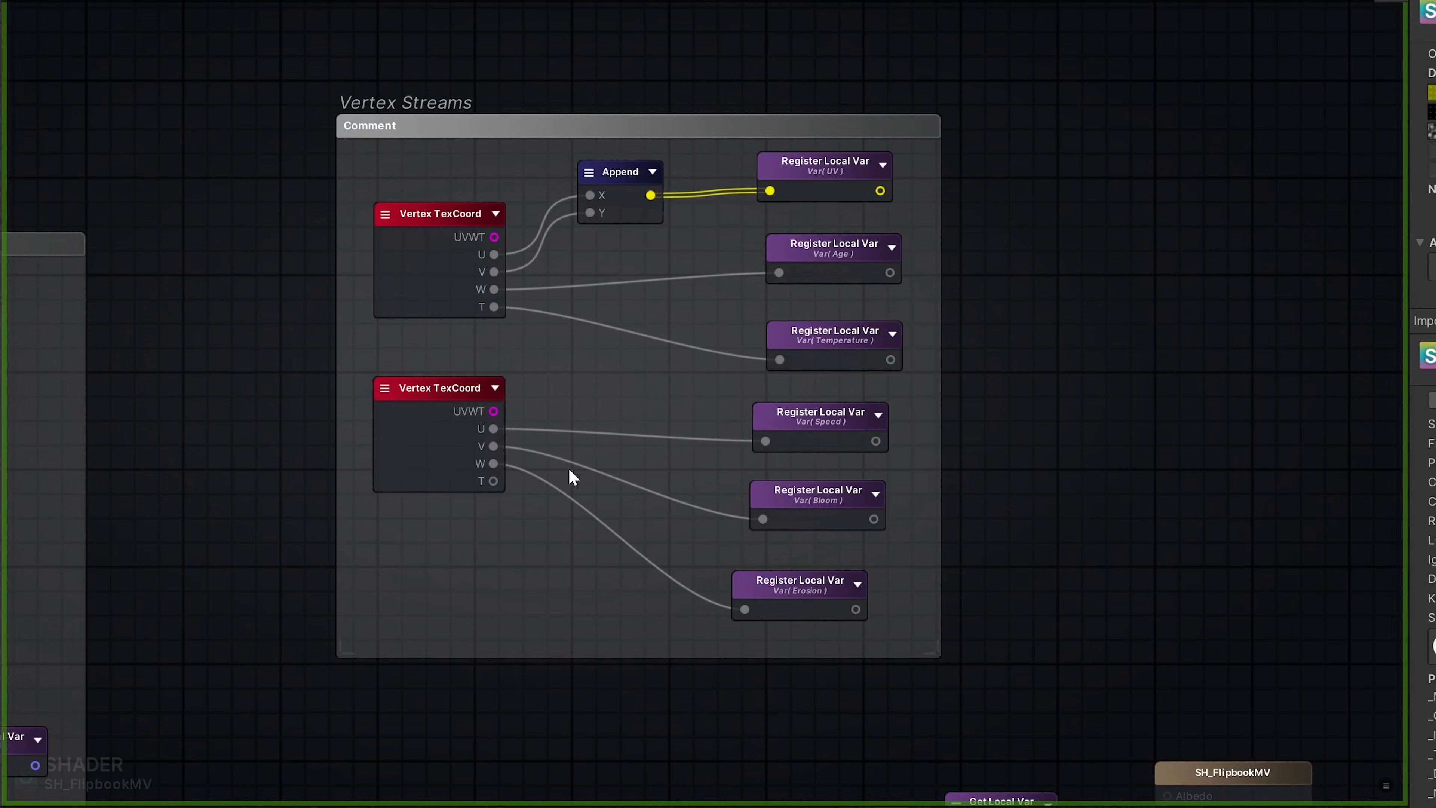
{"action": "left_click_drag", "start_coordinate": [835, 175], "coordinate": [841, 171]}
{"action": "mouse_move", "coordinate": [833, 253]}
{"action": "left_mouse_down"}
{"action": "mouse_move", "coordinate": [830, 274]}
{"action": "mouse_move", "coordinate": [827, 261]}
{"action": "left_mouse_up"}
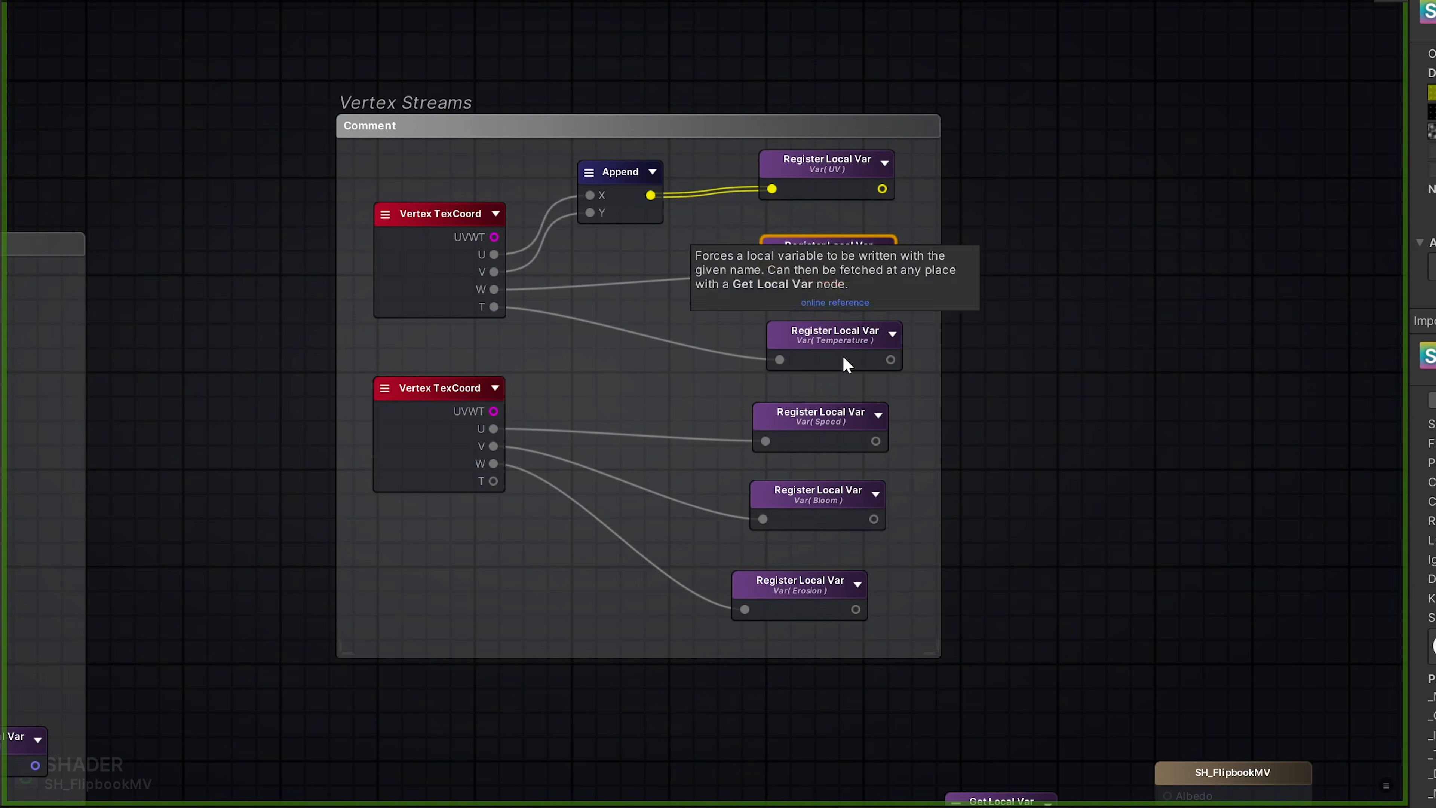
{"action": "left_click_drag", "start_coordinate": [842, 356], "coordinate": [838, 359]}
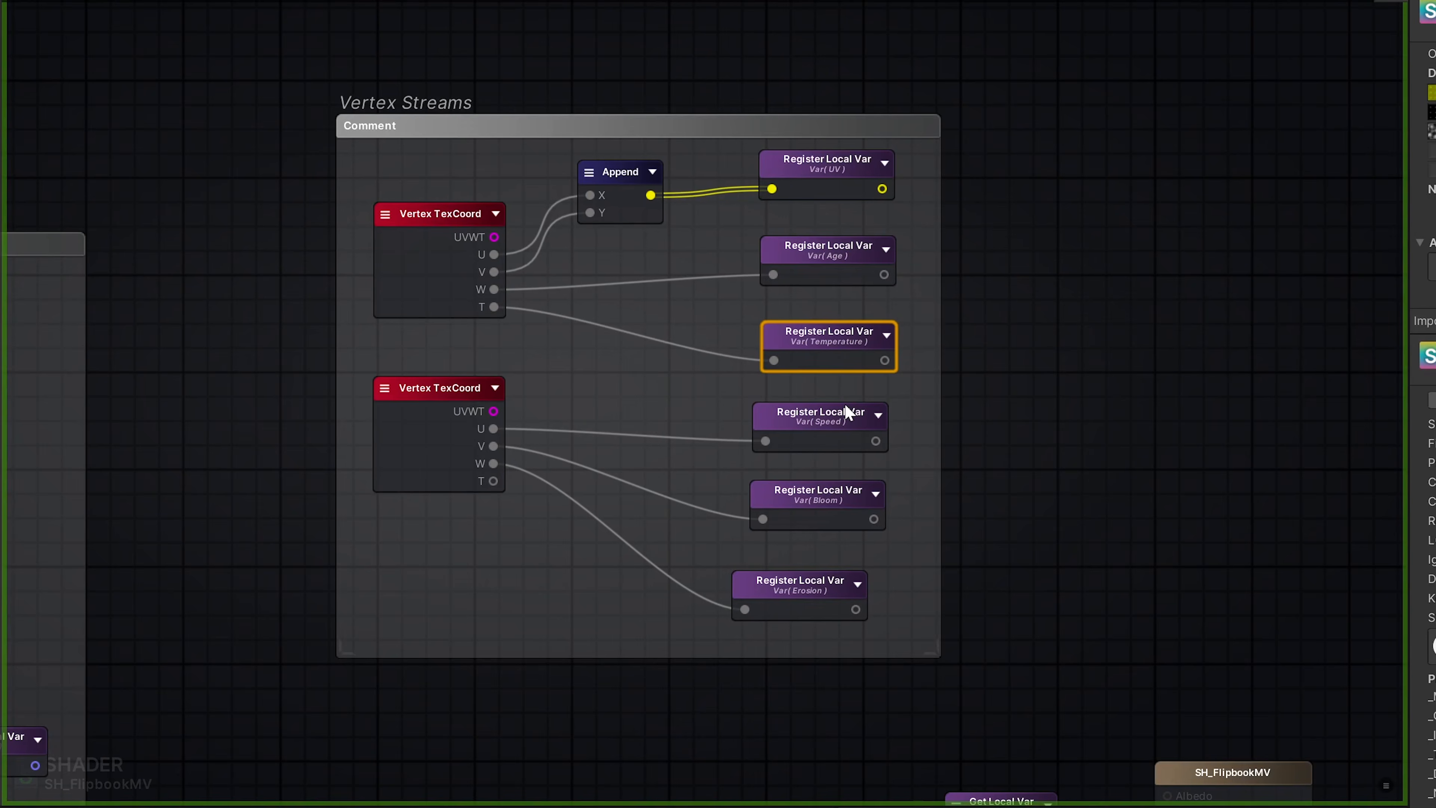
{"action": "left_click_drag", "start_coordinate": [834, 446], "coordinate": [830, 439]}
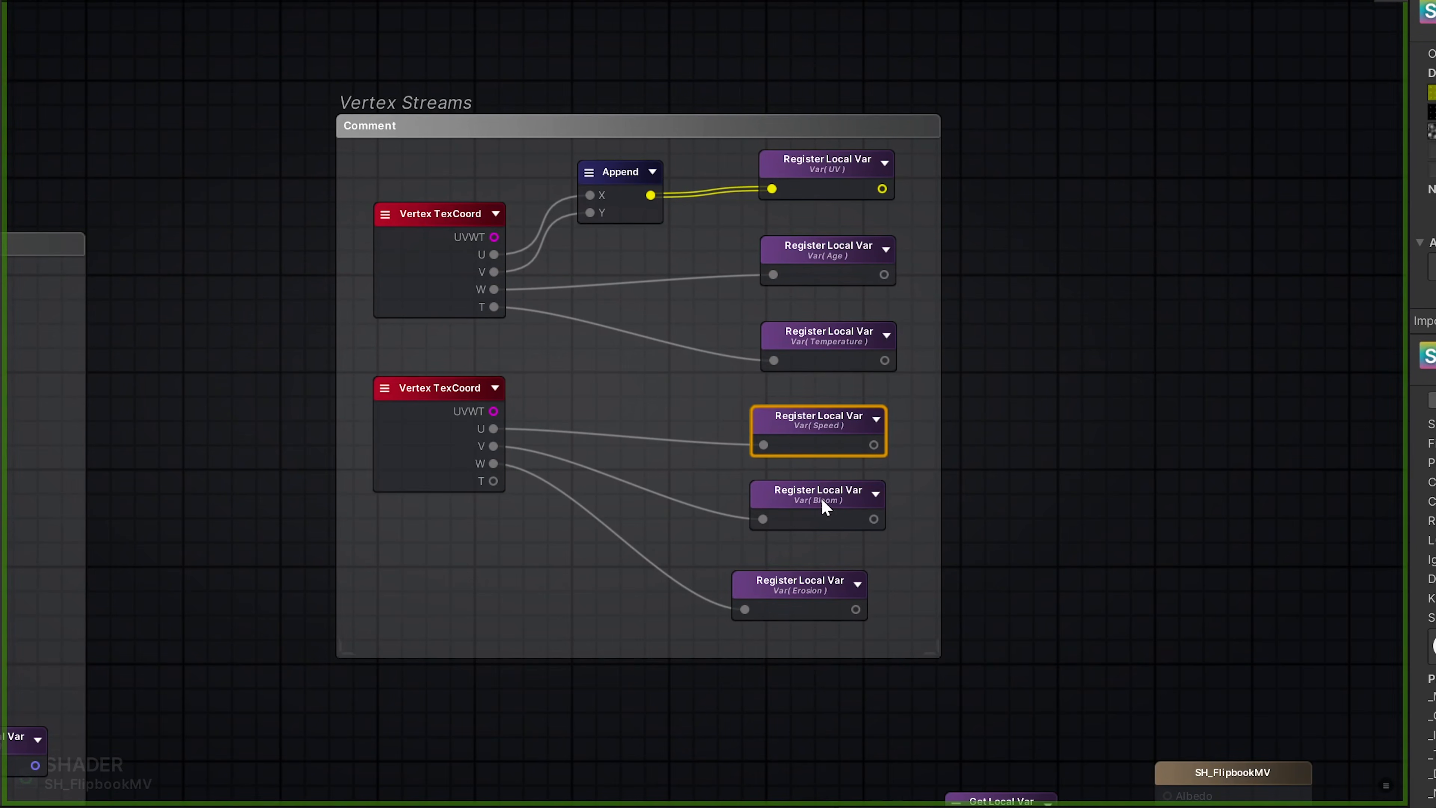
{"action": "left_click_drag", "start_coordinate": [835, 517], "coordinate": [831, 522]}
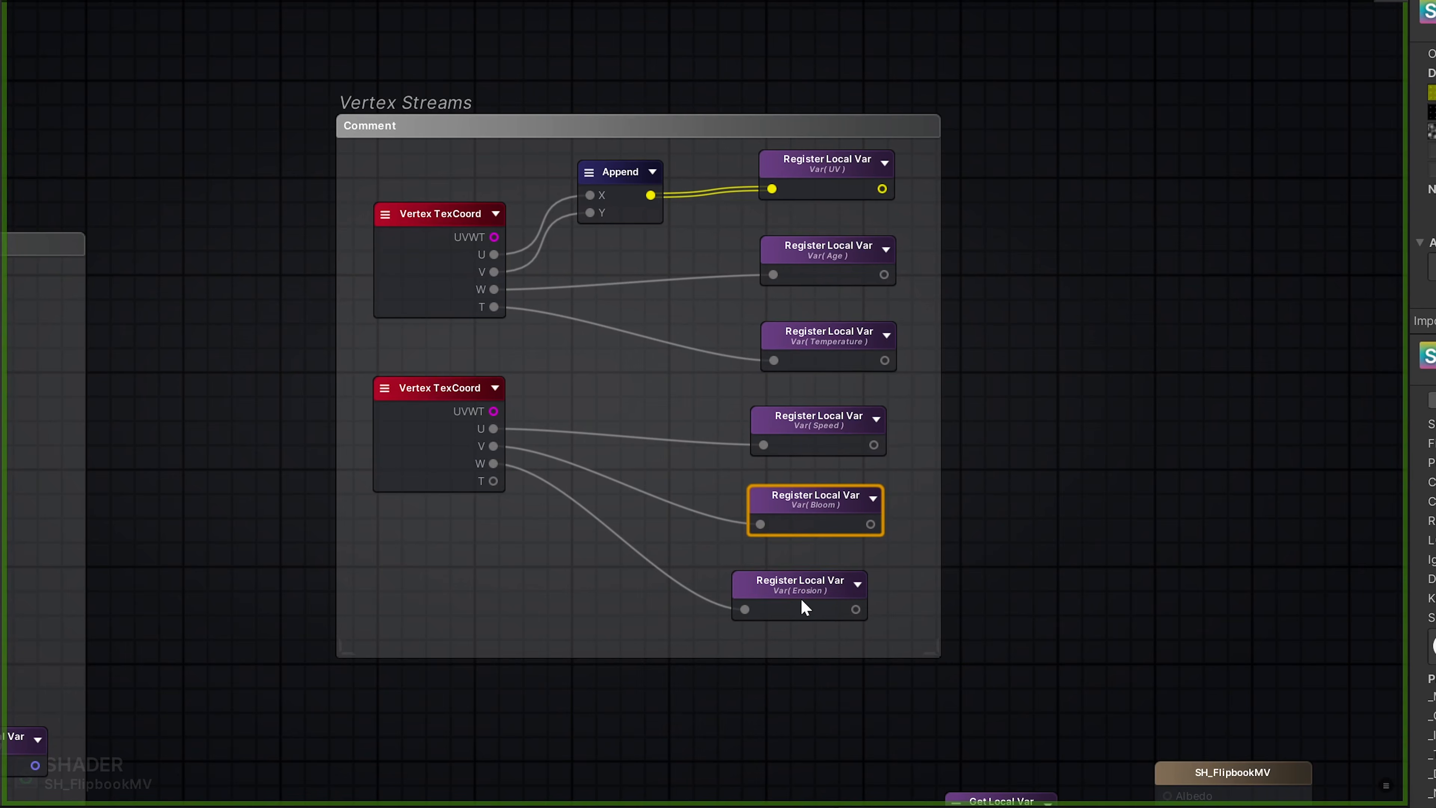
{"action": "left_click_drag", "start_coordinate": [804, 602], "coordinate": [801, 610]}
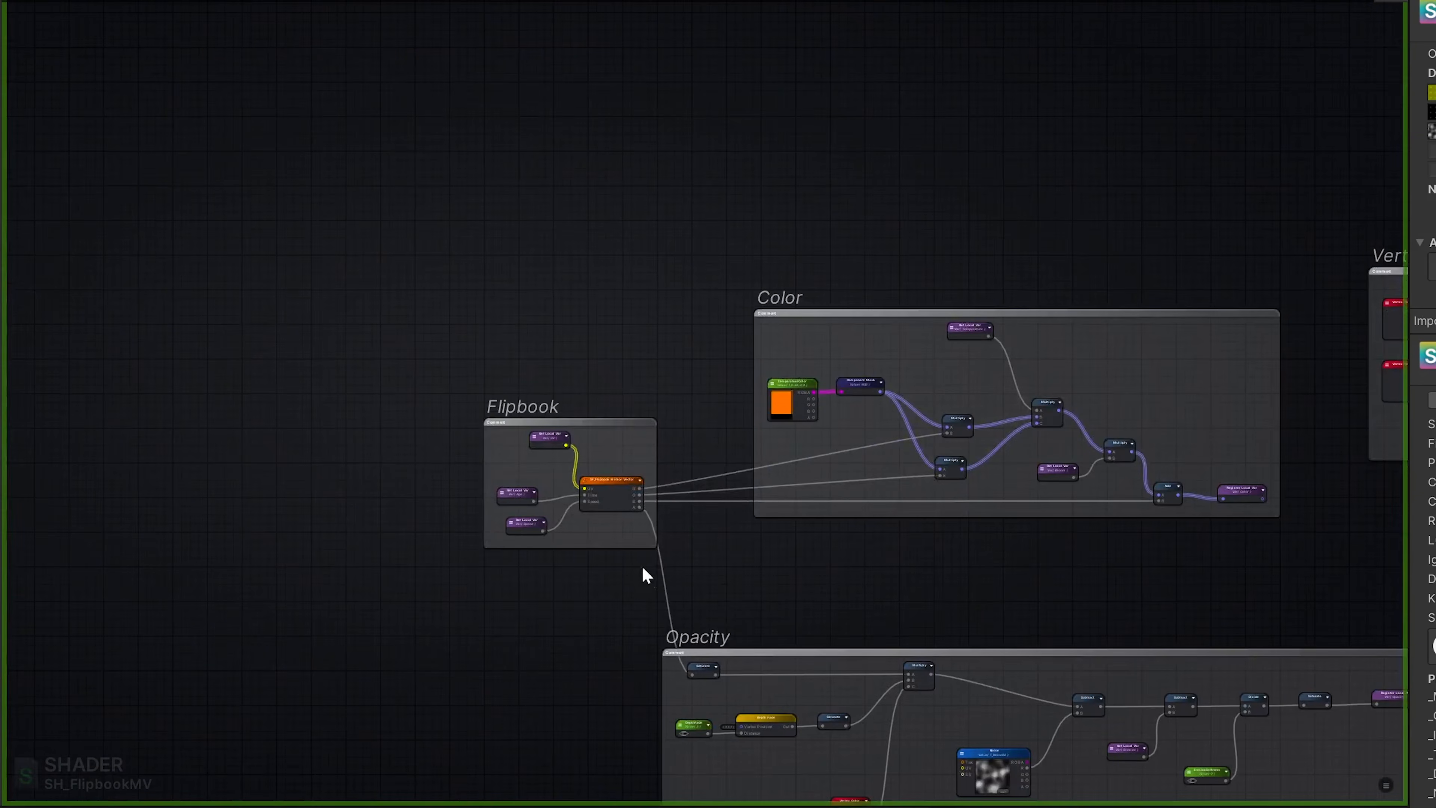
- Inspect the Flipbook group's UV, Age and Speed inputs and show the SF_FlipbookMotionVector shader function graph
{"action": "scroll", "coordinate": [641, 571], "scroll_direction": "up", "scroll_amount": 6}
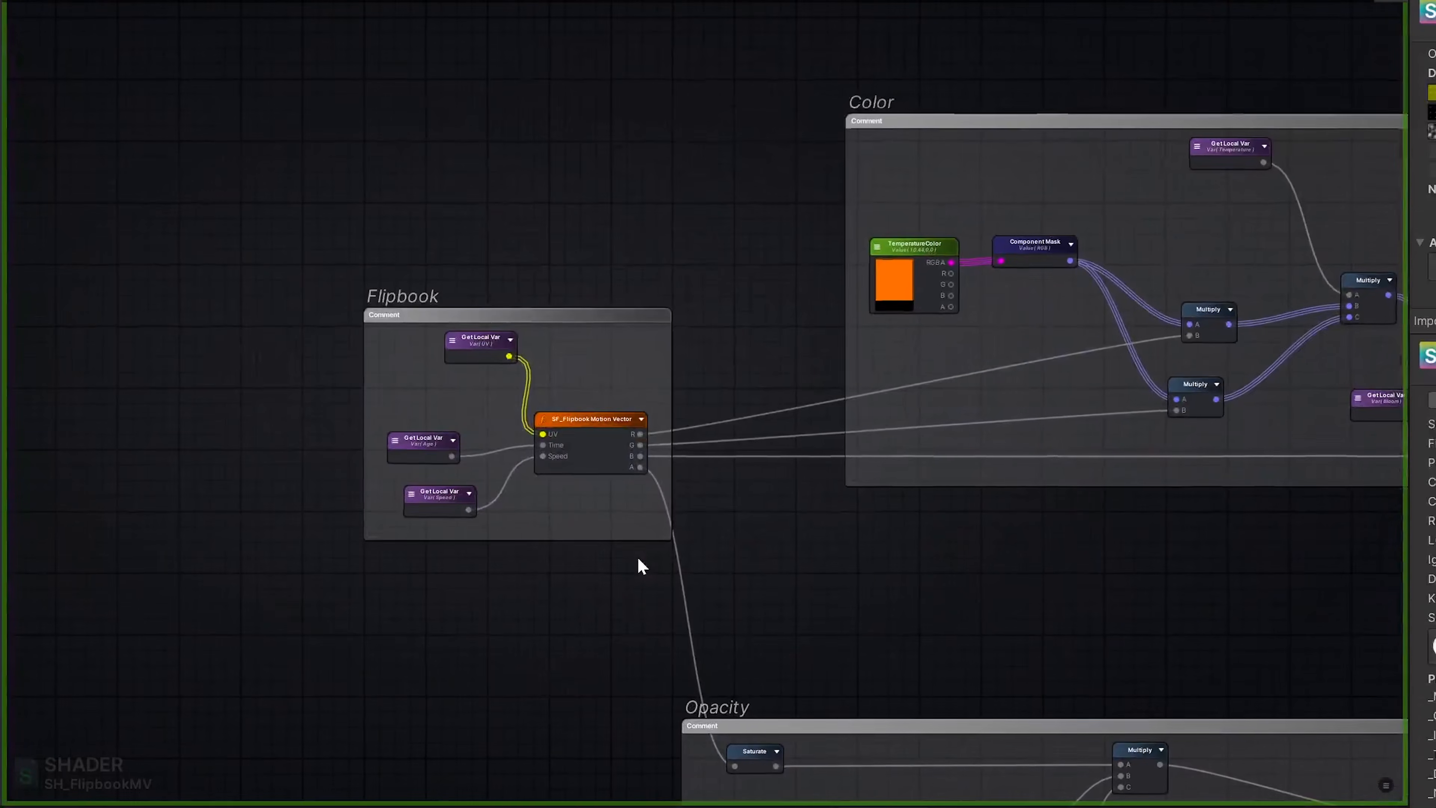
{"action": "middle_click_drag", "start_coordinate": [448, 593], "coordinate": [589, 688]}
{"action": "scroll", "coordinate": [523, 593], "scroll_direction": "up", "scroll_amount": 2}
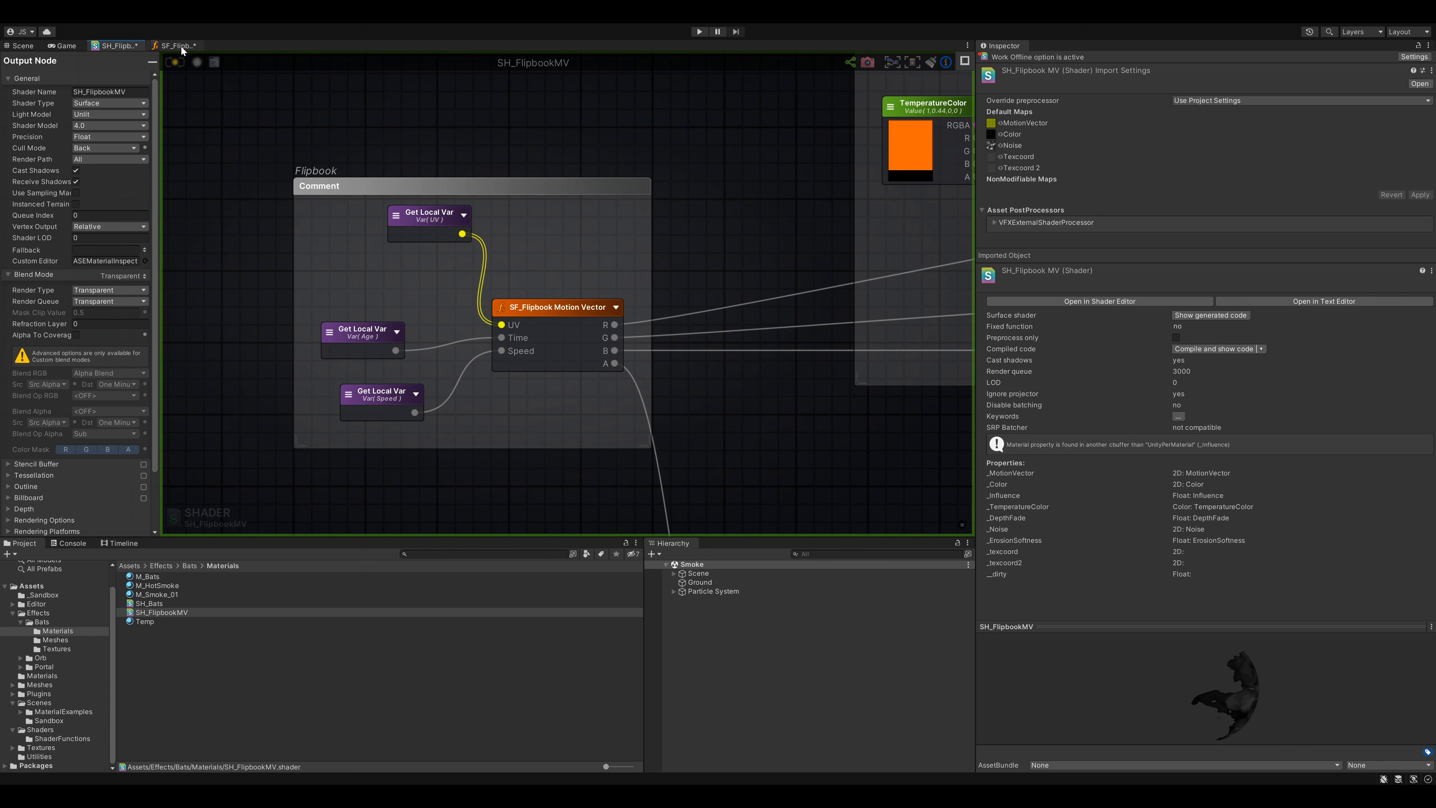
{"action": "left_click", "coordinate": [182, 46]}
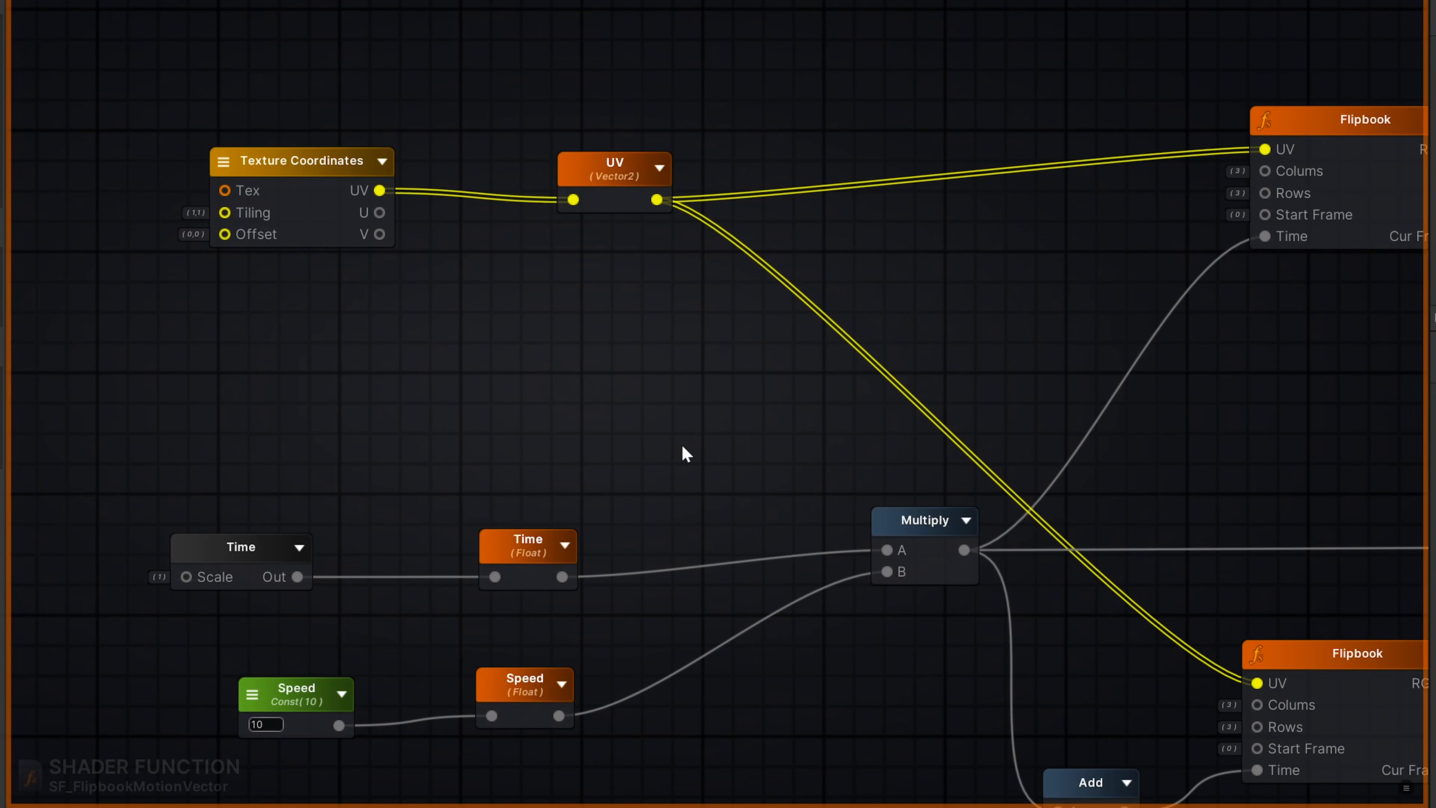
- Trace the UV, Time and Speed inputs through both Flipbook nodes, the Offset addition and the MotionVector texture samples
{"action": "middle_click_drag", "start_coordinate": [766, 417], "coordinate": [344, 417]}
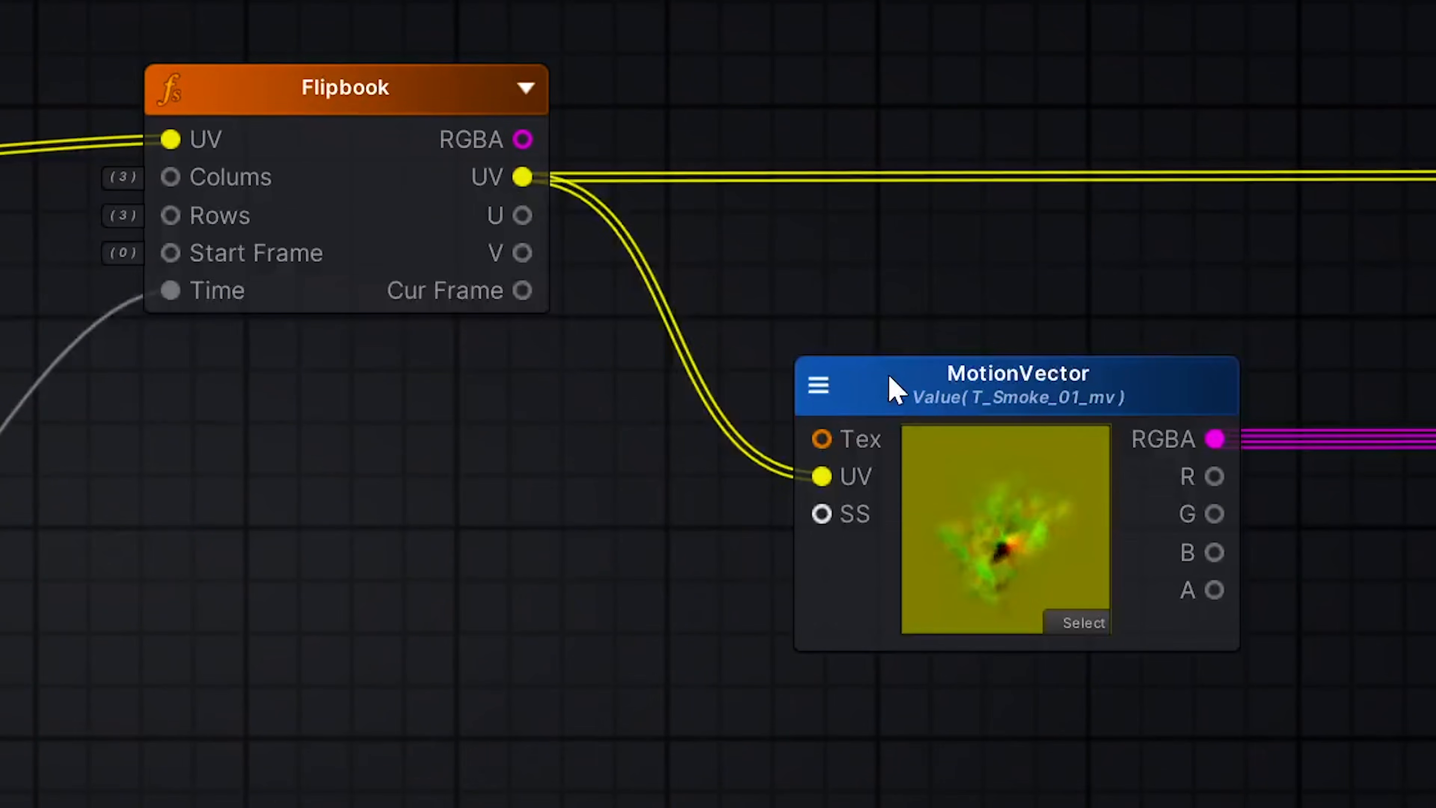
{"action": "mouse_move", "coordinate": [1298, 297]}
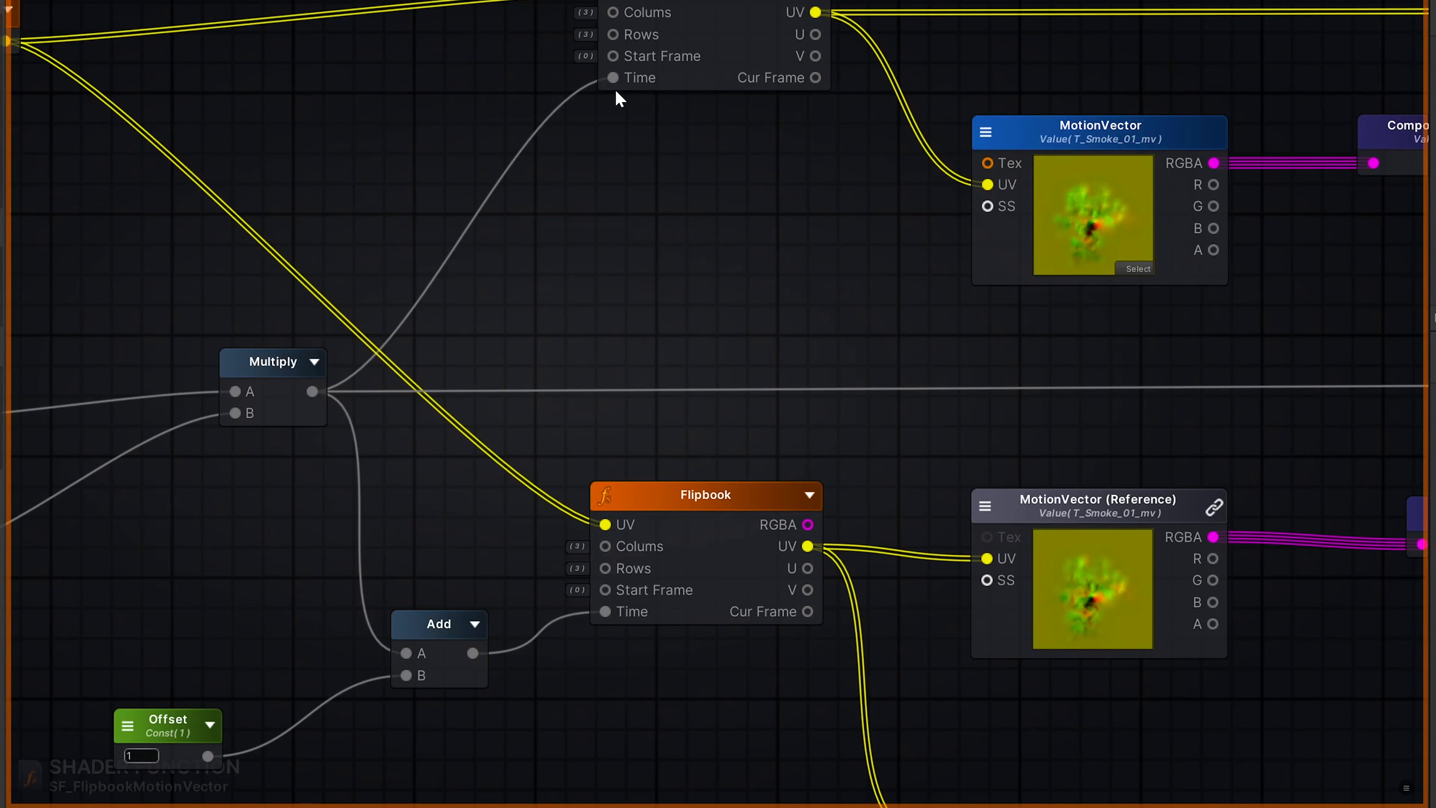
{"action": "mouse_move", "coordinate": [152, 723]}
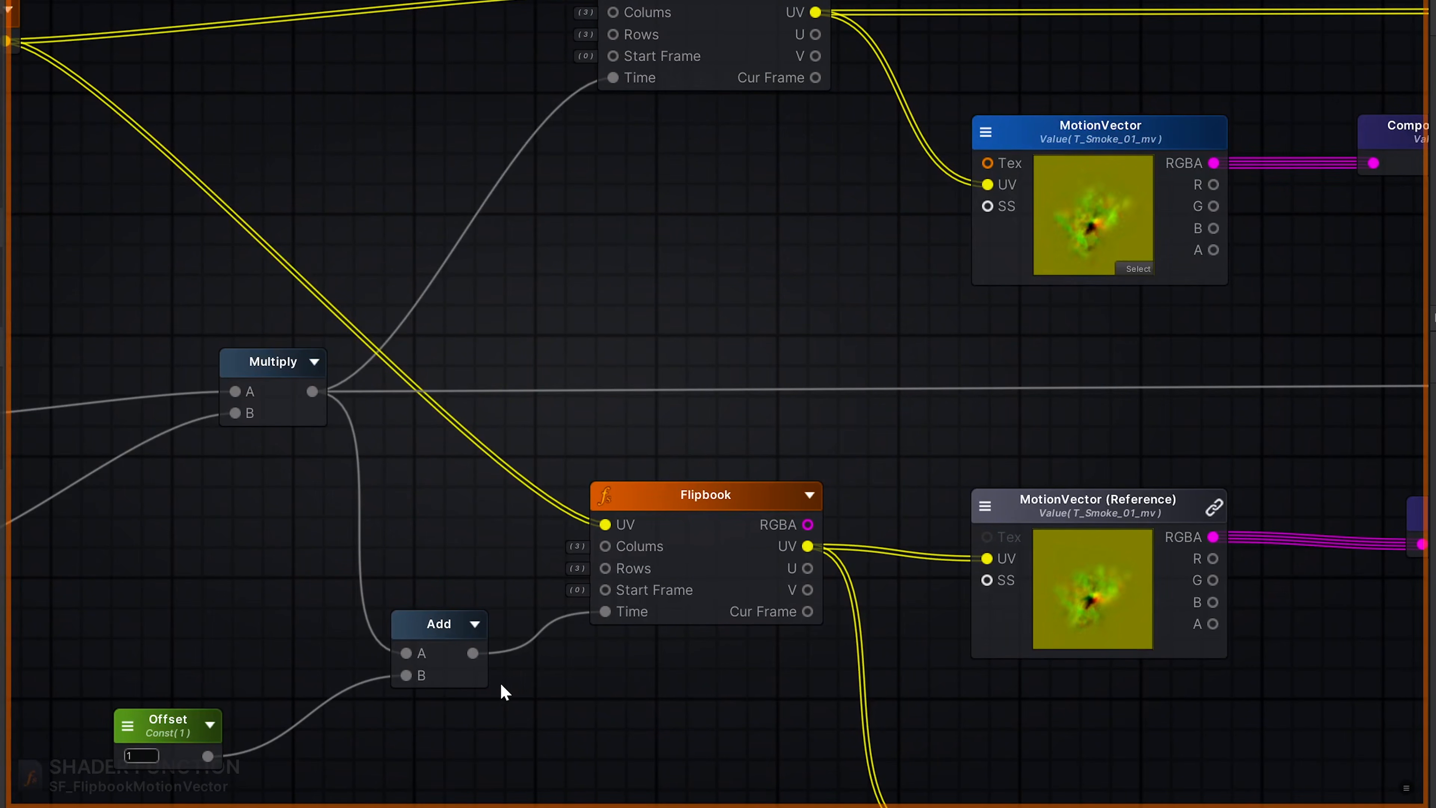
{"action": "middle_click_drag", "start_coordinate": [1196, 325], "coordinate": [730, 192]}
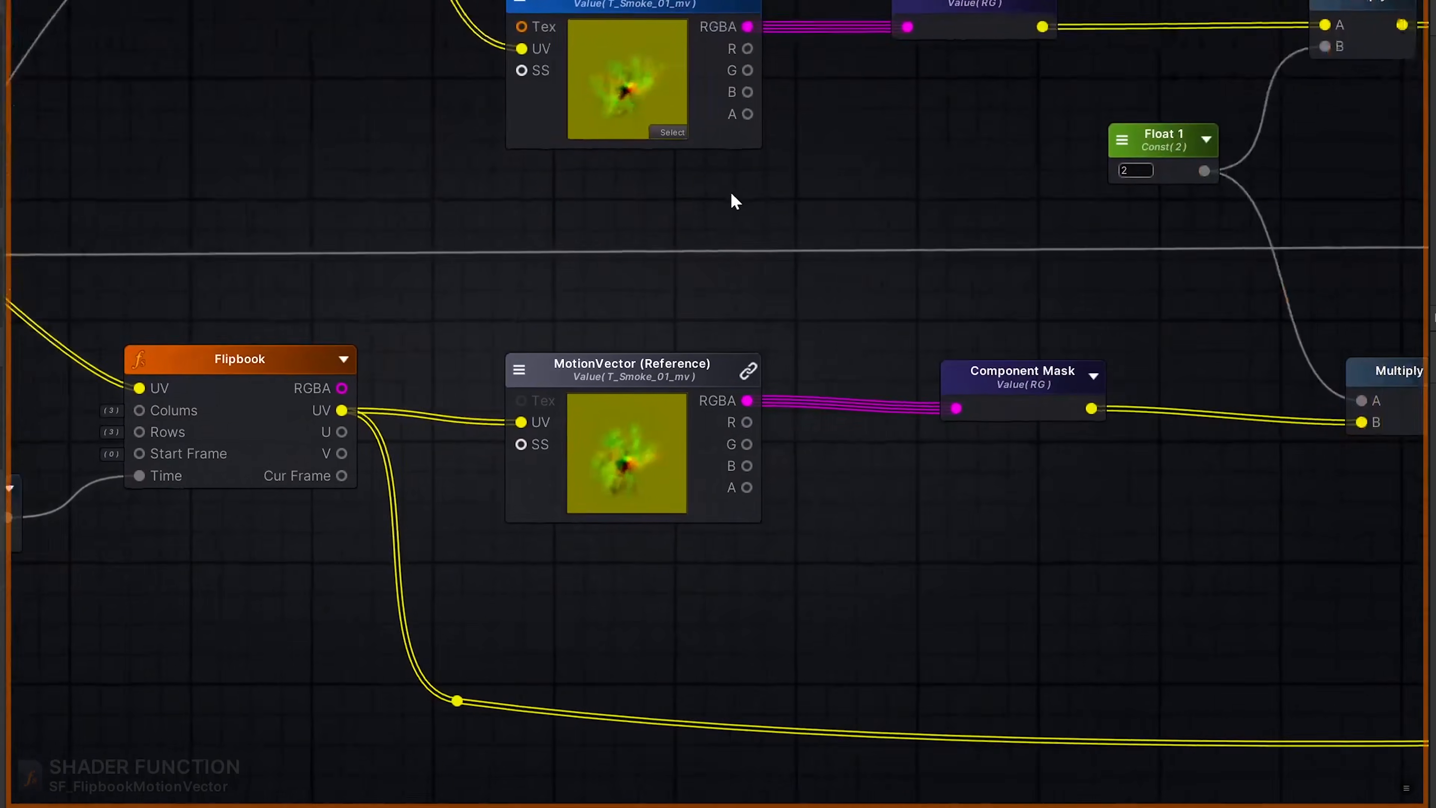
- Follow the masked motion vectors through the Multiply, Subtract, Fract and One Minus nodes to the Influence parameter
{"action": "middle_click_drag", "start_coordinate": [1090, 247], "coordinate": [792, 322]}
{"action": "mouse_move", "coordinate": [898, 286]}
{"action": "middle_mouse_down"}
{"action": "mouse_move", "coordinate": [778, 301]}
{"action": "mouse_move", "coordinate": [396, 446]}
{"action": "middle_mouse_up"}
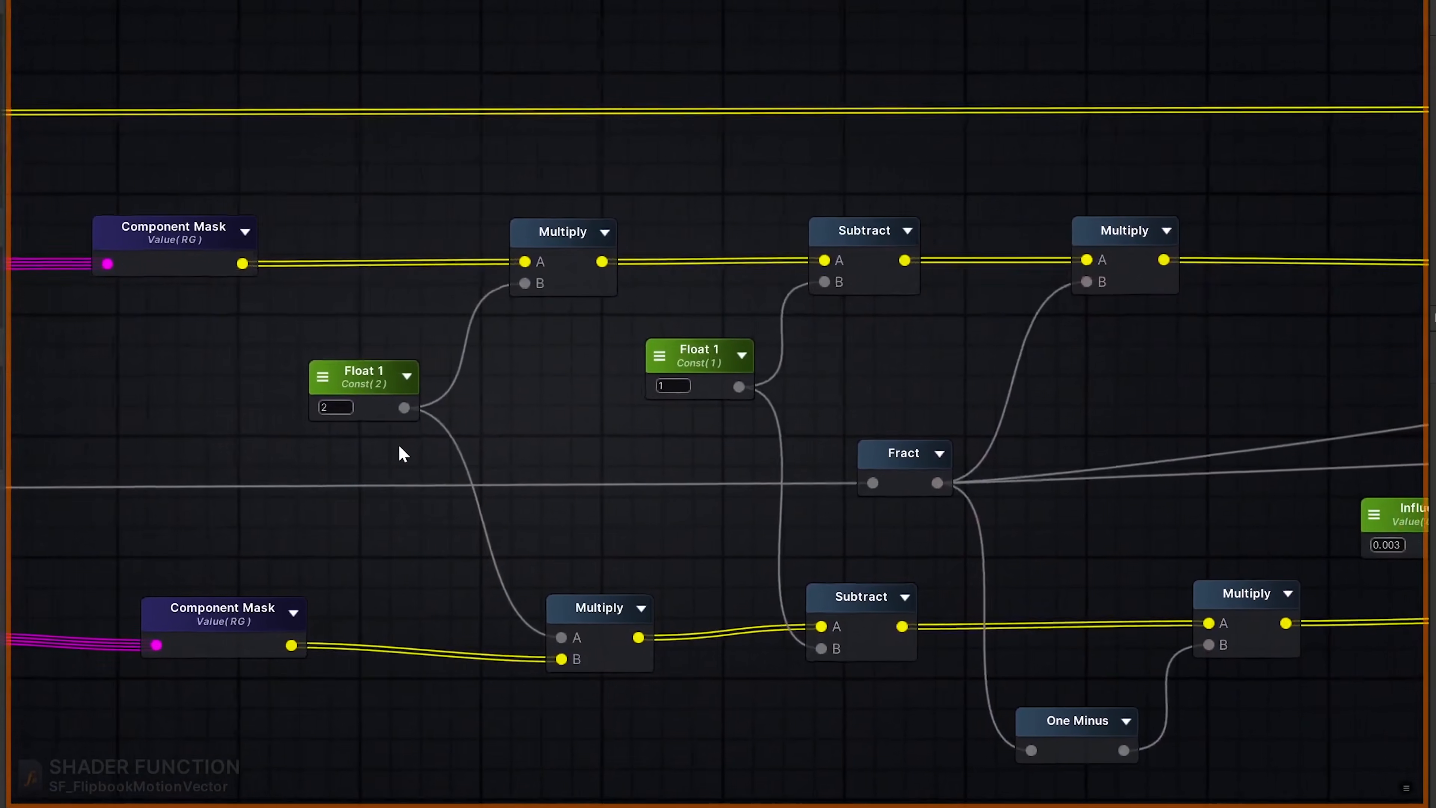
{"action": "middle_click_drag", "start_coordinate": [654, 457], "coordinate": [536, 443]}
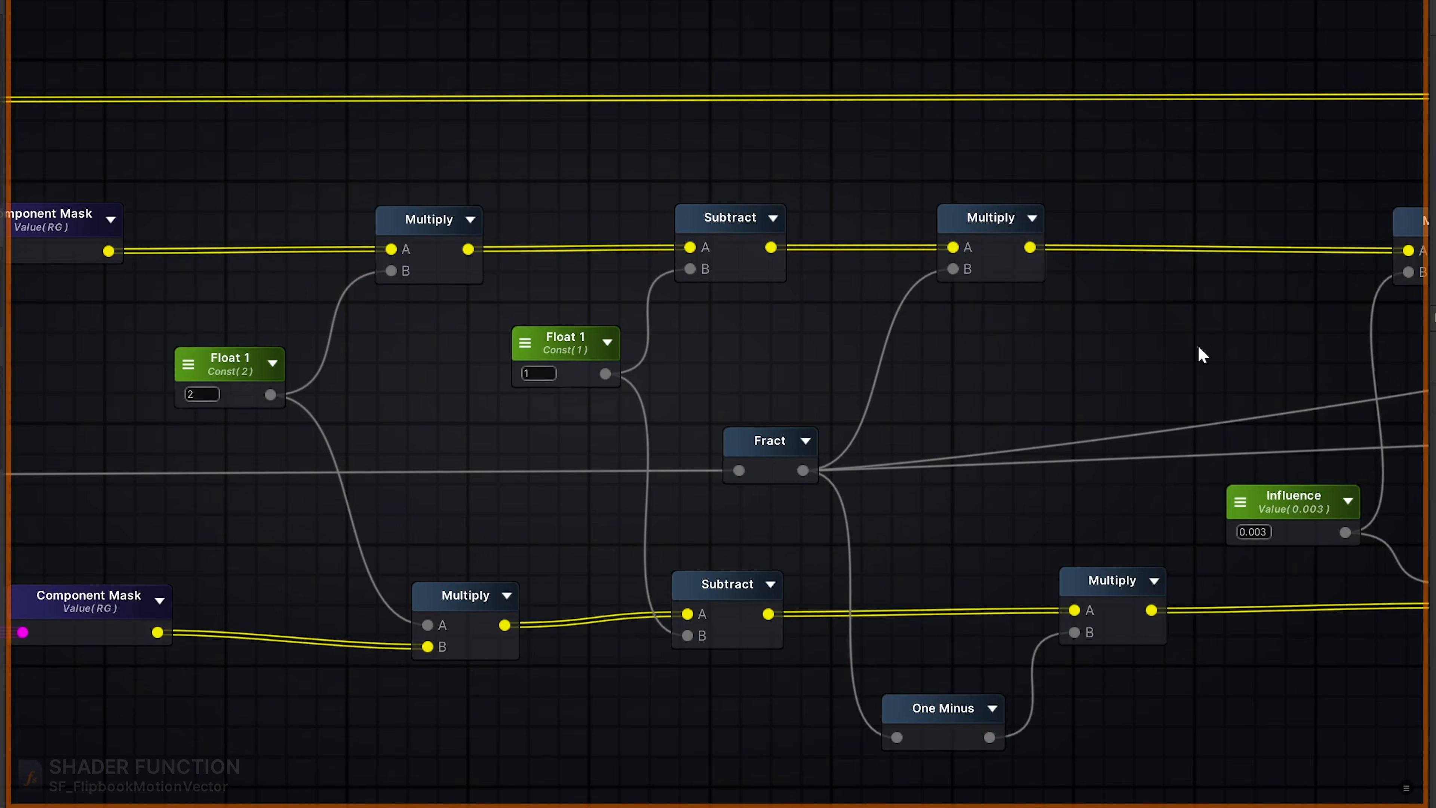
{"action": "middle_click_drag", "start_coordinate": [1198, 353], "coordinate": [726, 318]}
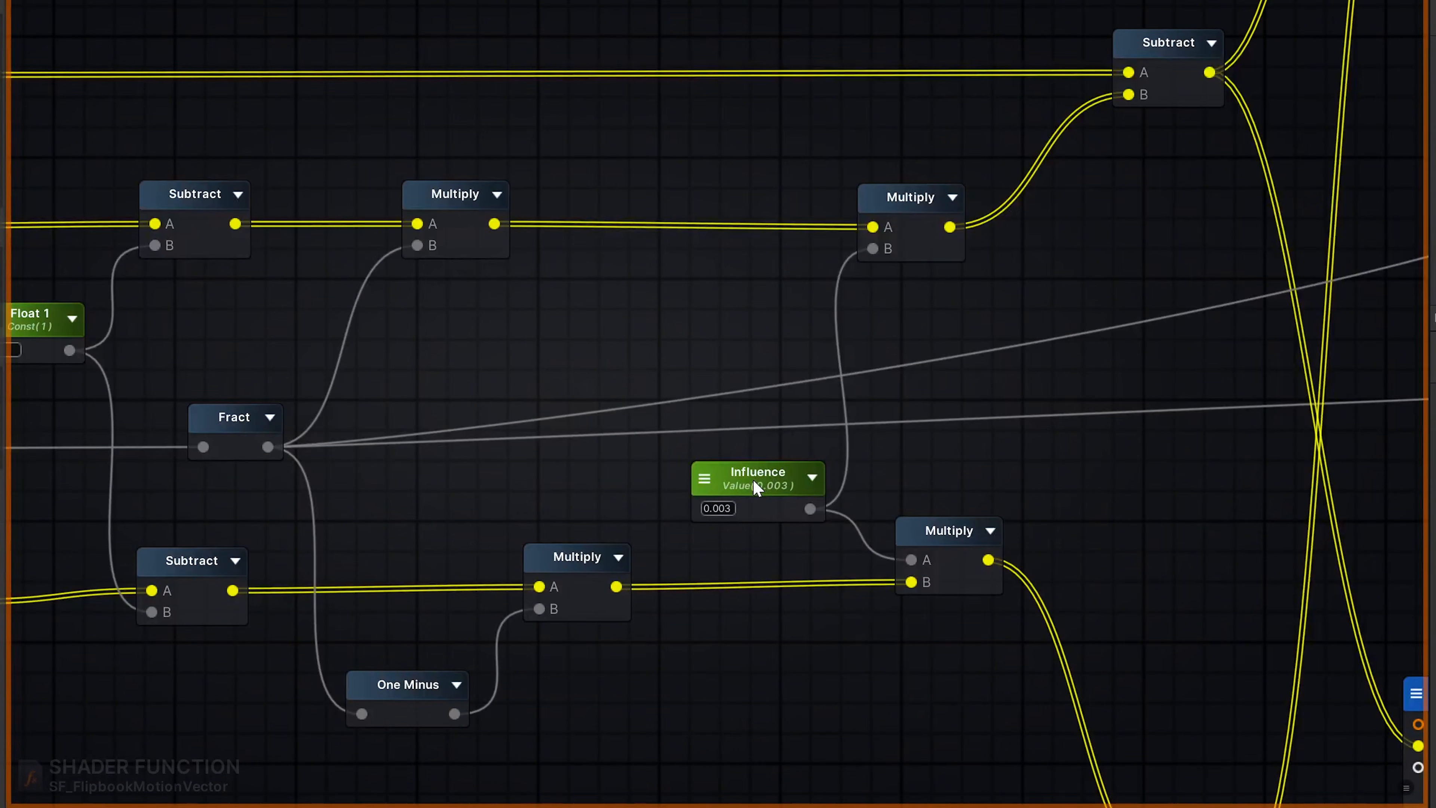
{"action": "mouse_move", "coordinate": [763, 482]}
{"action": "mouse_move", "coordinate": [798, 528]}
- Examine how the Subtract output feeds the MotionVector reference samples and how their results blend in the Lerp node
{"action": "middle_click_drag", "start_coordinate": [1152, 192], "coordinate": [709, 525]}
{"action": "middle_click_drag", "start_coordinate": [1087, 364], "coordinate": [1013, 536]}
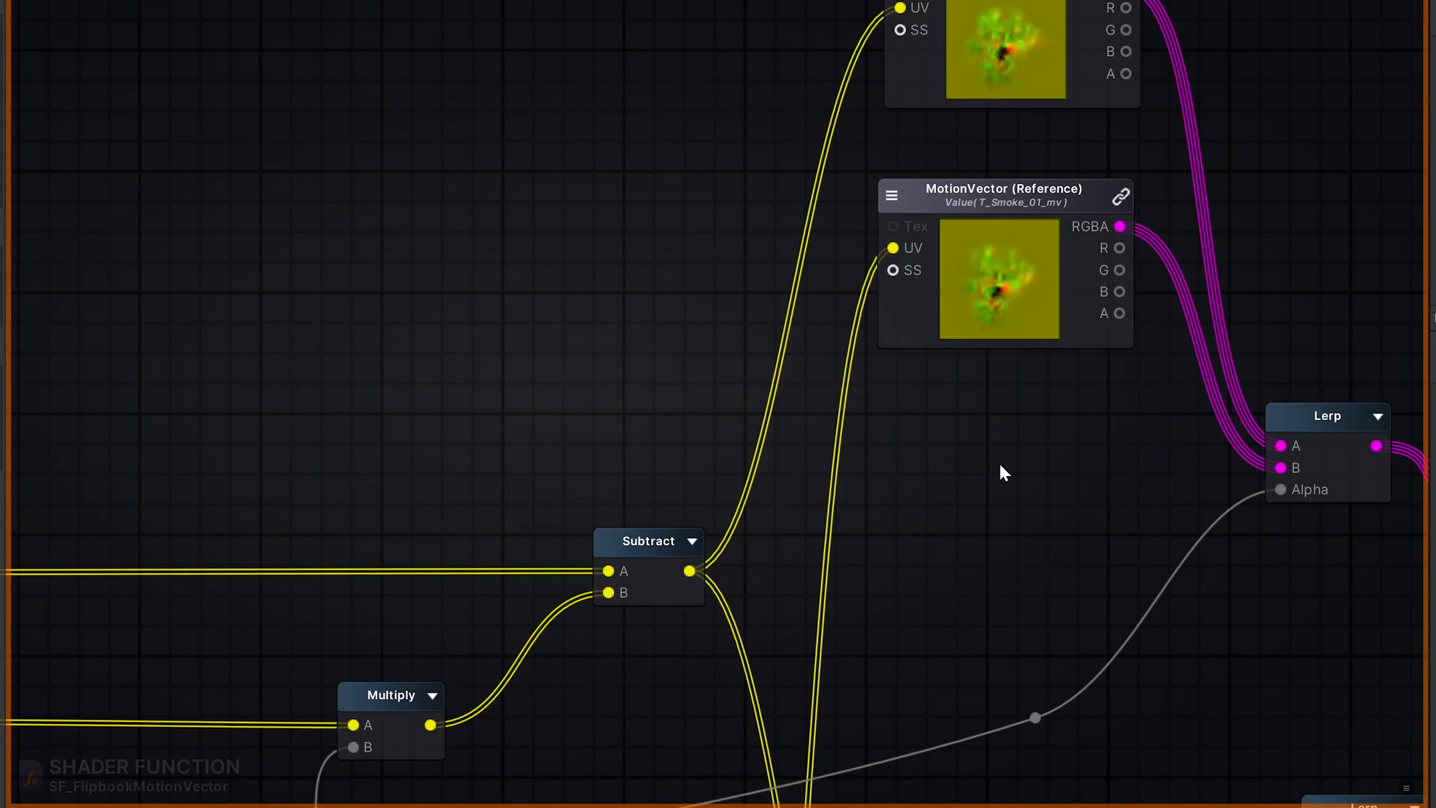
{"action": "middle_click_drag", "start_coordinate": [1052, 469], "coordinate": [890, 557]}
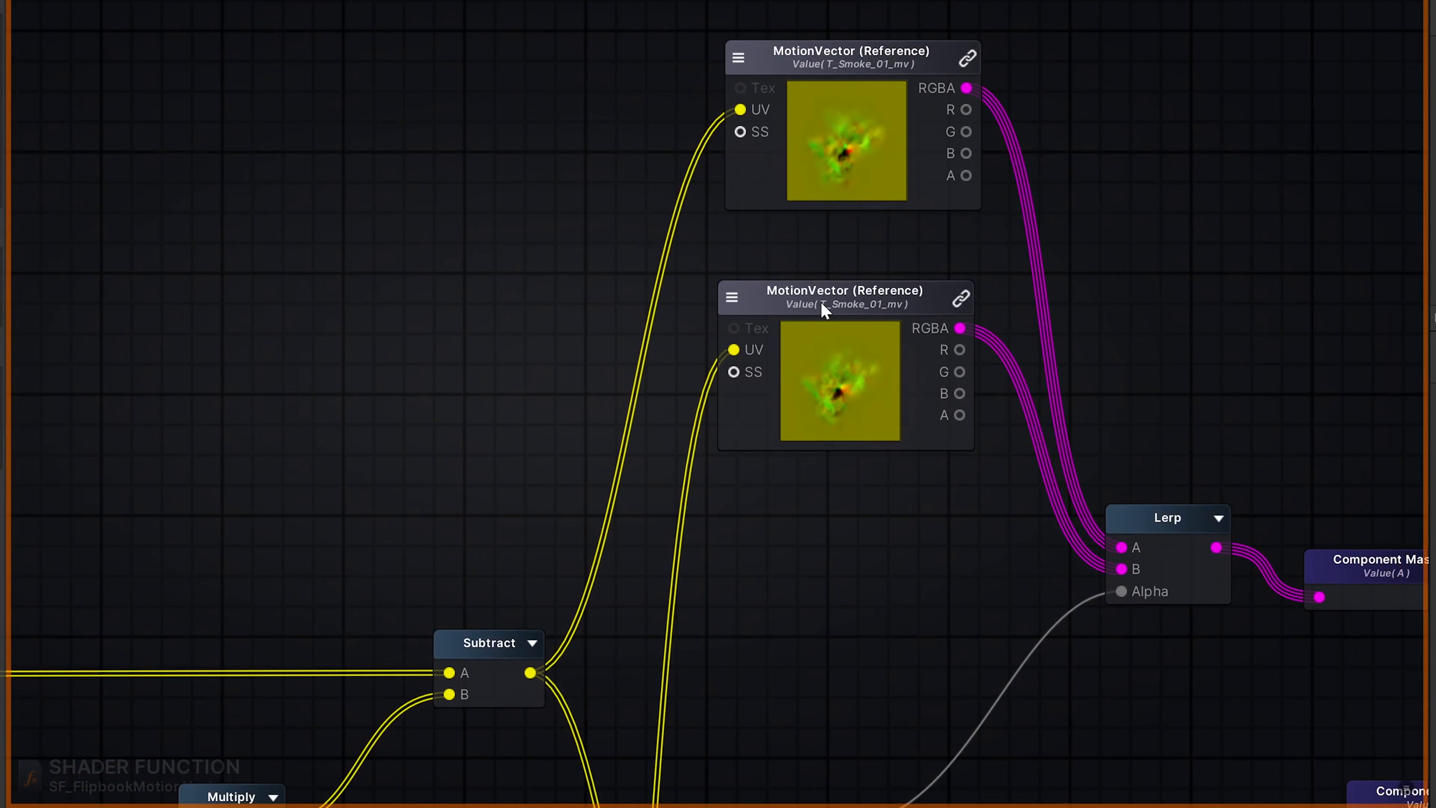
{"action": "mouse_move", "coordinate": [824, 293]}
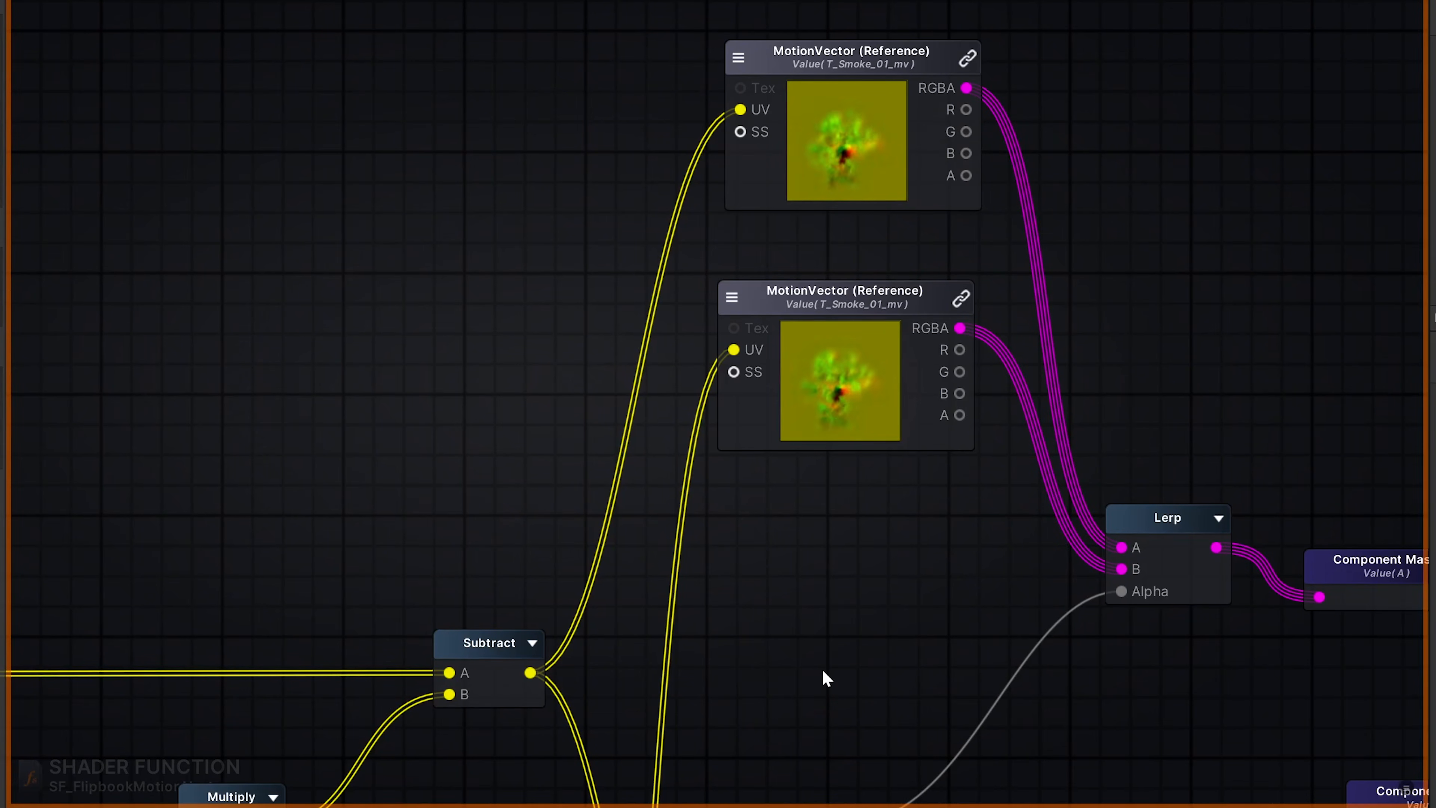
- Examine the Color texture samples, their Lerp blend into the component masks and the Fract connections to both Lerp alphas
{"action": "middle_click_drag", "start_coordinate": [834, 704], "coordinate": [805, 330]}
{"action": "middle_click_drag", "start_coordinate": [943, 619], "coordinate": [902, 344]}
{"action": "middle_click_drag", "start_coordinate": [887, 602], "coordinate": [860, 263]}
{"action": "mouse_move", "coordinate": [1098, 362]}
{"action": "middle_mouse_down"}
{"action": "mouse_move", "coordinate": [985, 455]}
{"action": "mouse_move", "coordinate": [955, 535]}
{"action": "middle_mouse_up"}
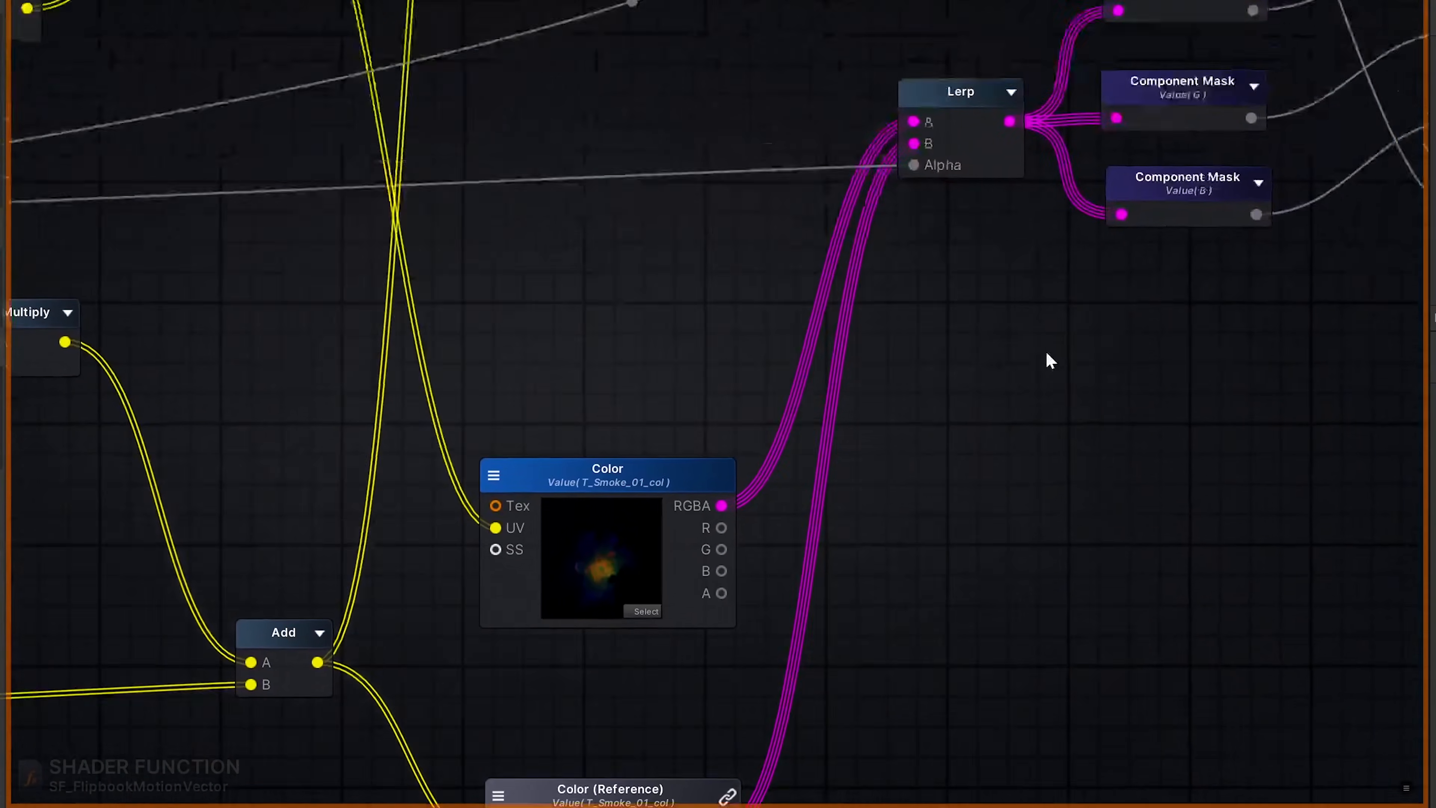
{"action": "middle_click_drag", "start_coordinate": [1048, 359], "coordinate": [969, 495]}
{"action": "middle_click_drag", "start_coordinate": [939, 331], "coordinate": [797, 529]}
{"action": "middle_click_drag", "start_coordinate": [747, 572], "coordinate": [1164, 546]}
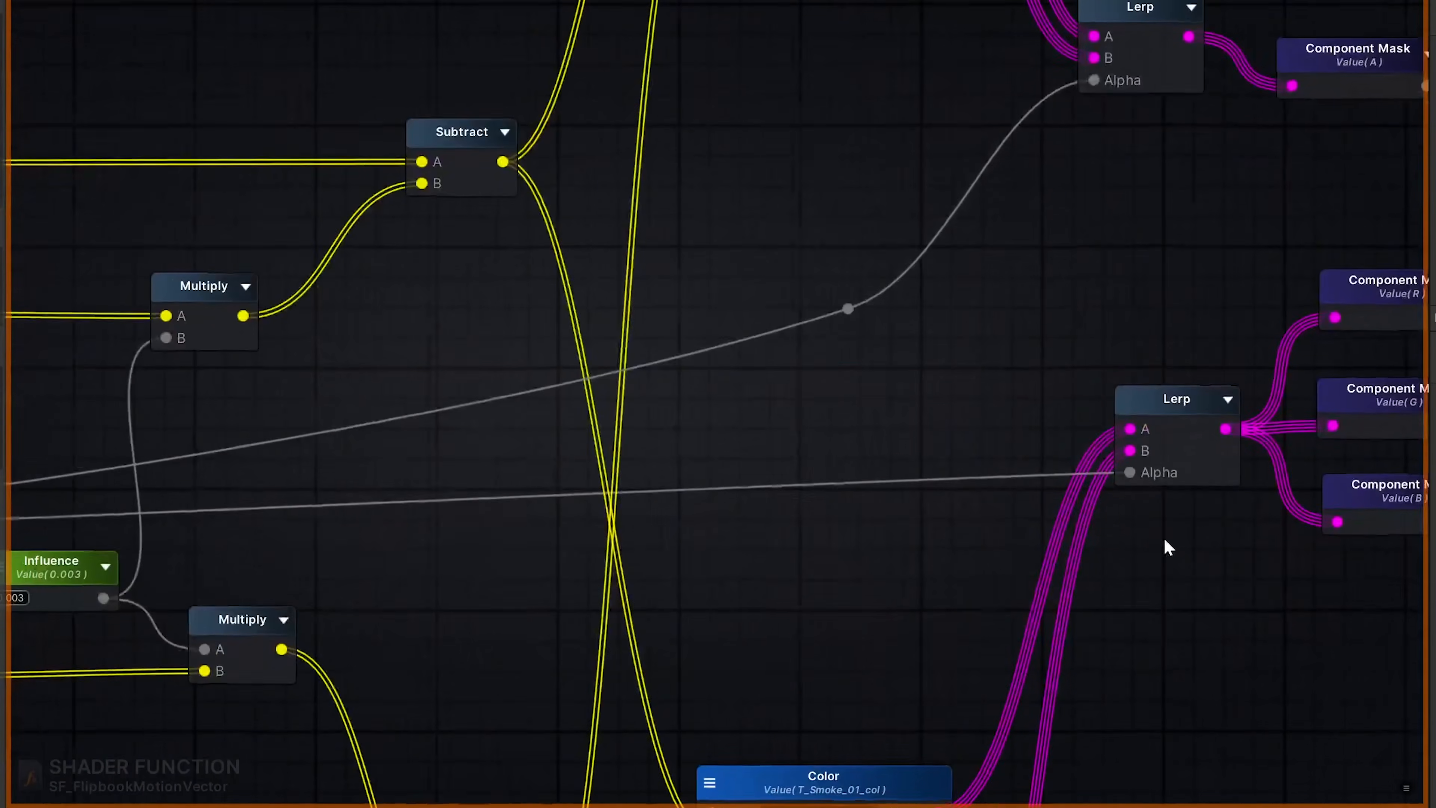
- Follow the two Lerp results through the Component Mask nodes to the R, G, B and A outputs of SF_FlipbookMotionVector
{"action": "middle_click_drag", "start_coordinate": [757, 549], "coordinate": [638, 571]}
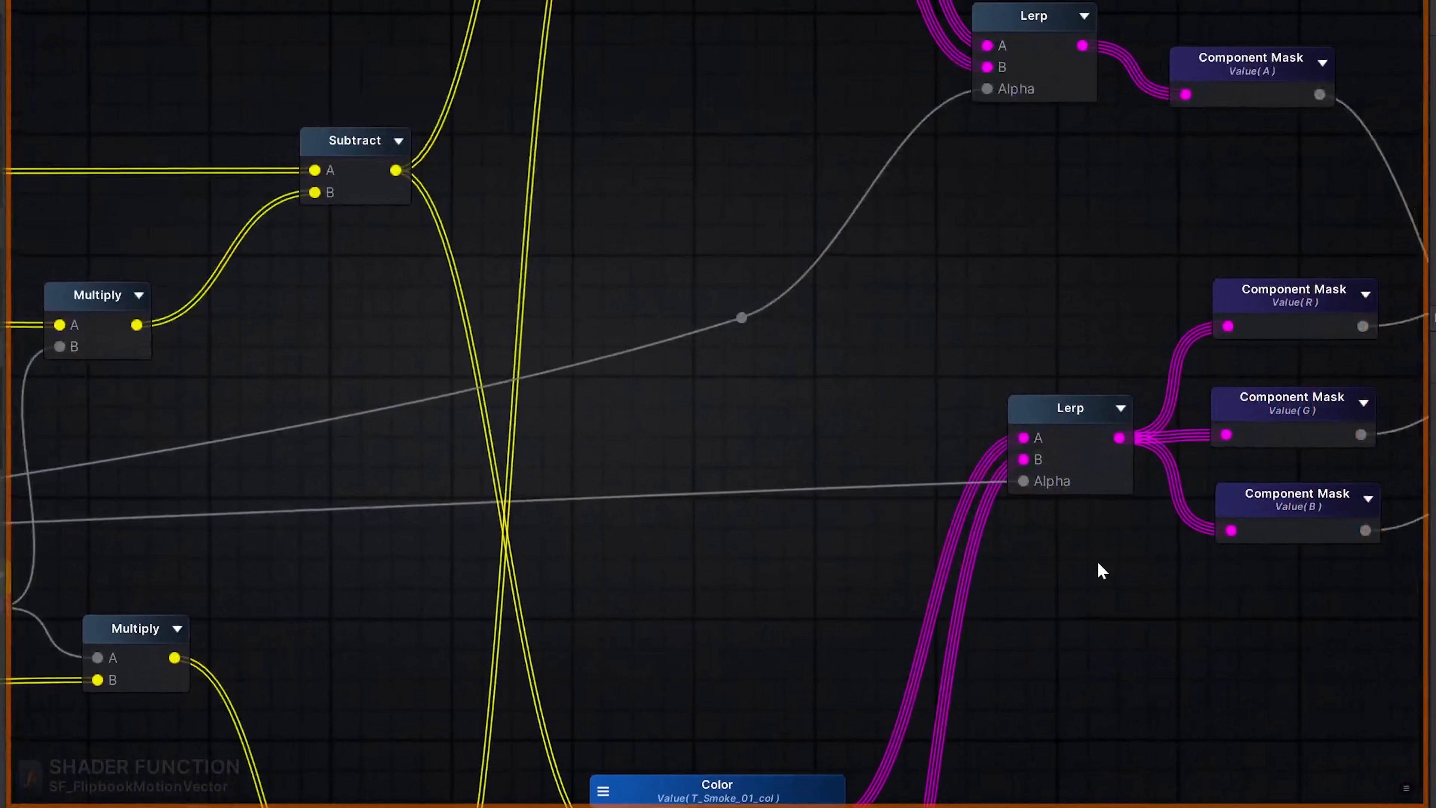
{"action": "middle_click_drag", "start_coordinate": [1100, 571], "coordinate": [593, 629]}
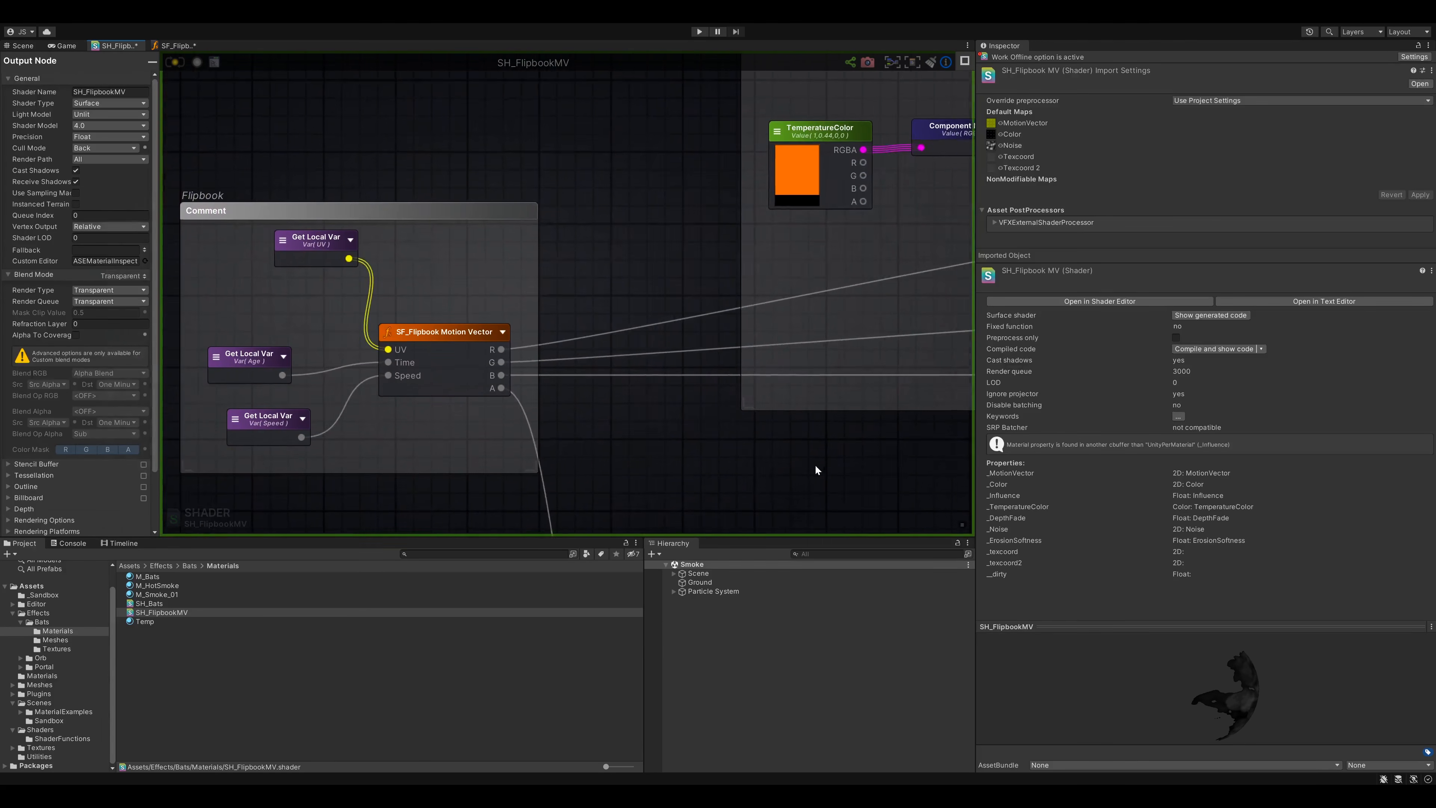
{"action": "middle_click_drag", "start_coordinate": [815, 465], "coordinate": [828, 463]}
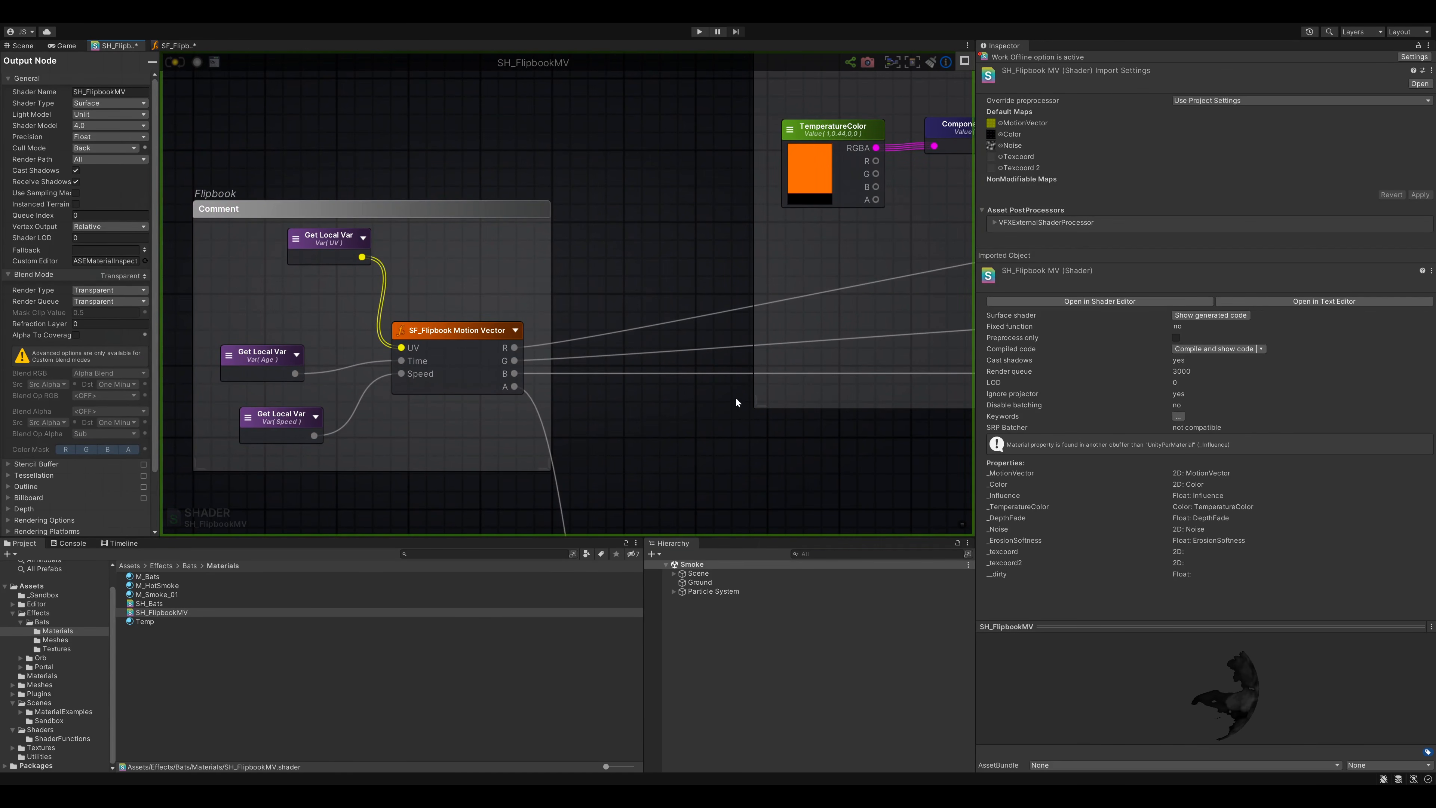
- In SH_FlipbookMV, trace the flipbook channels through the TemperatureColor, Temperature and Bloom Multiply nodes to the Add node
{"action": "middle_click_drag", "start_coordinate": [902, 440], "coordinate": [748, 480]}
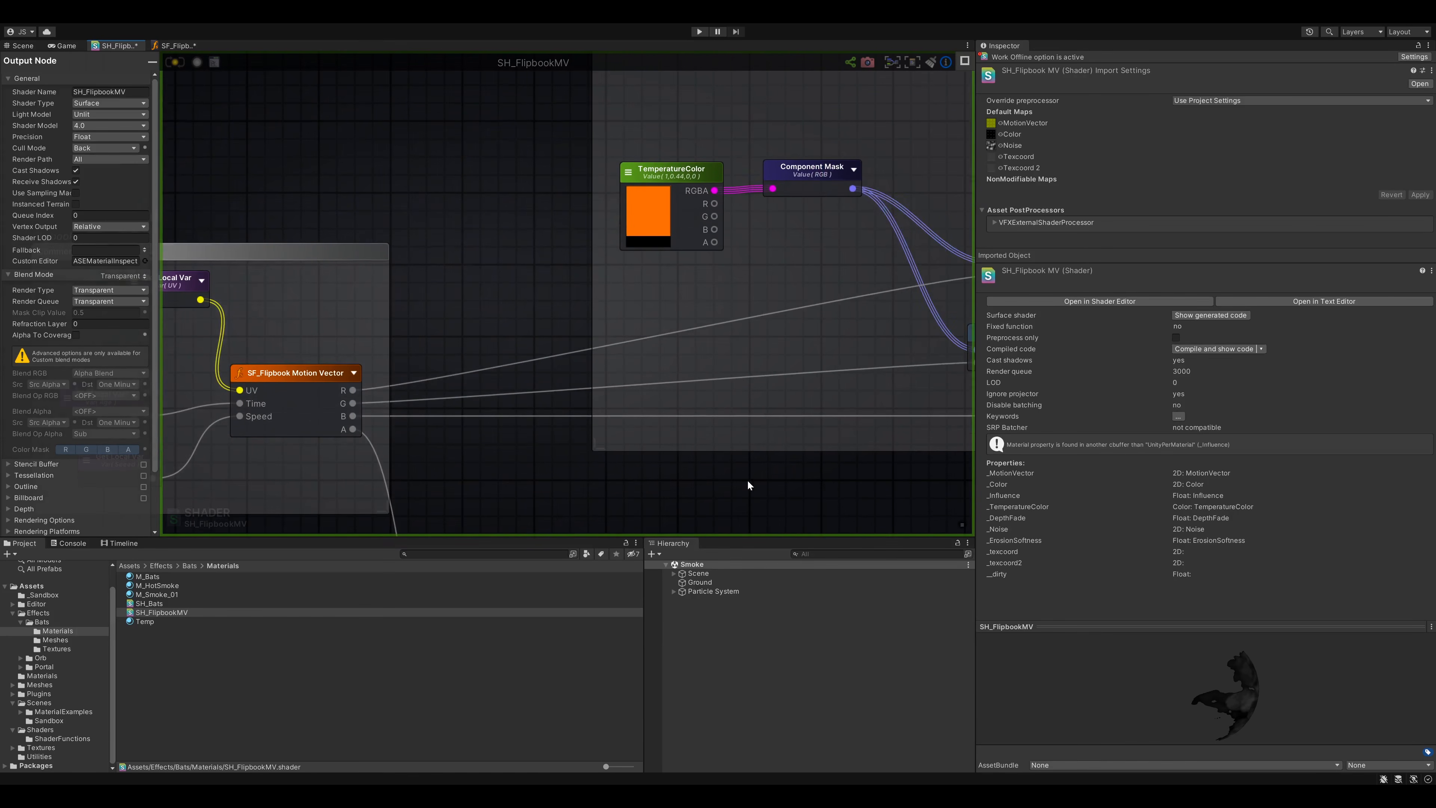
{"action": "middle_click_drag", "start_coordinate": [850, 474], "coordinate": [653, 499]}
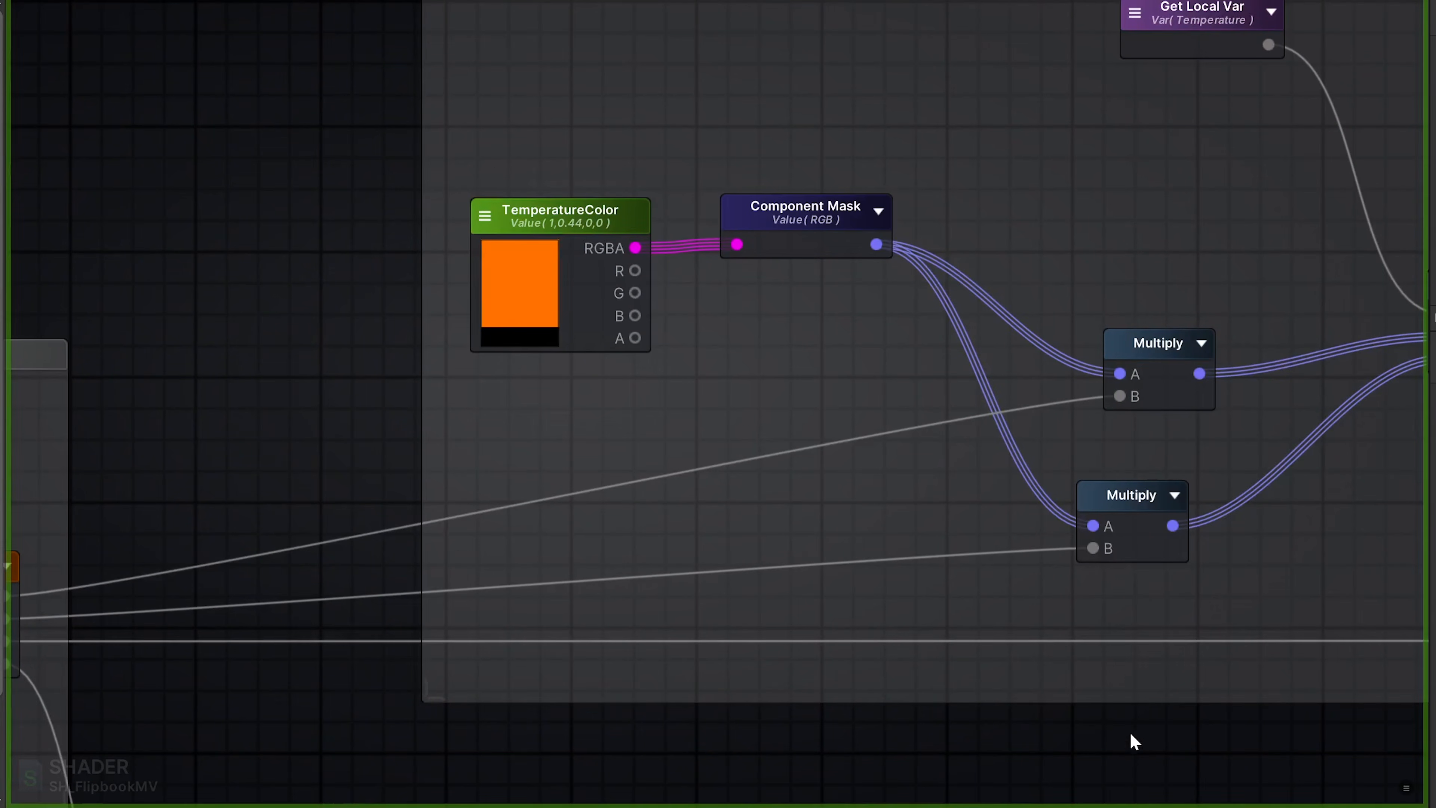
{"action": "middle_click_drag", "start_coordinate": [1160, 745], "coordinate": [712, 798]}
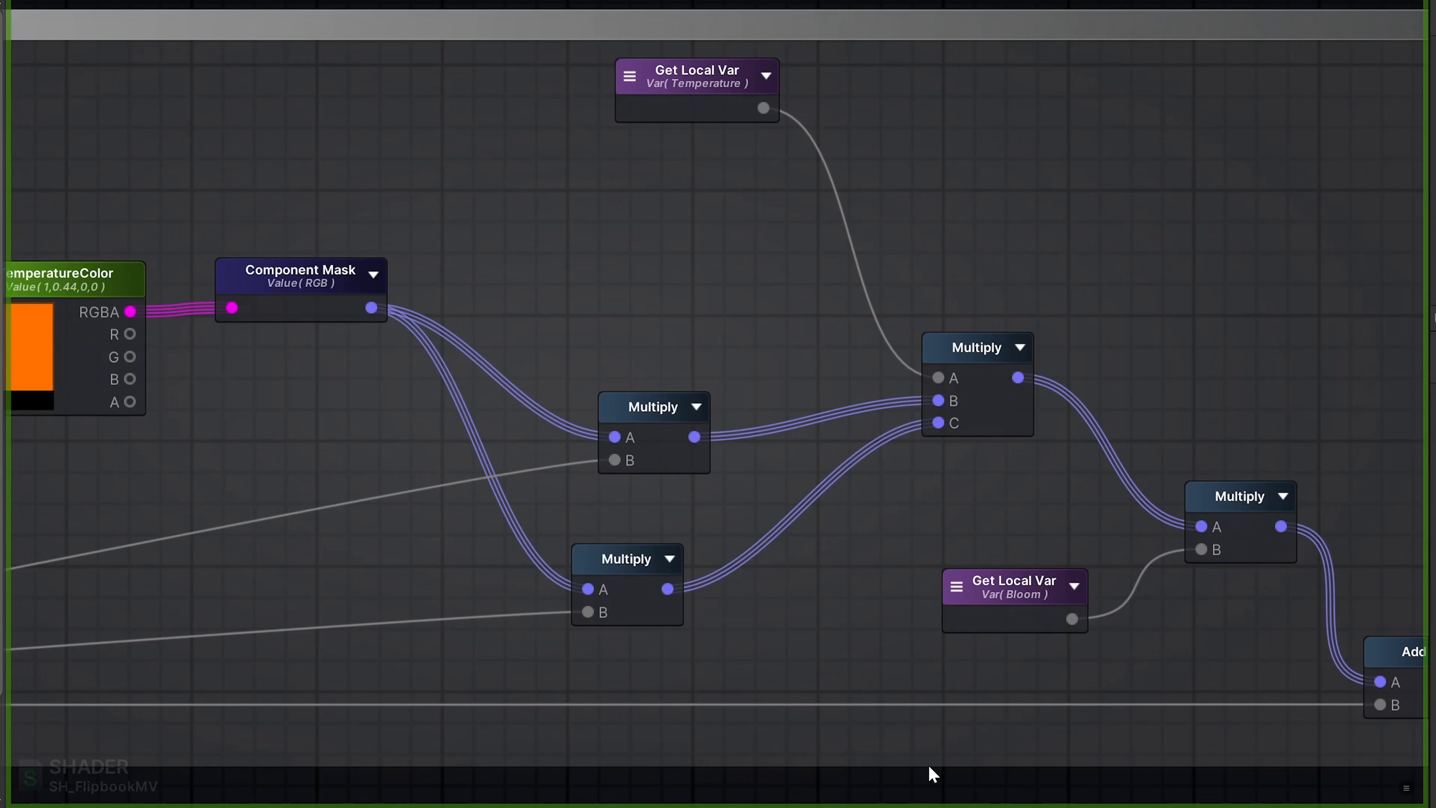
{"action": "middle_click_drag", "start_coordinate": [1024, 788], "coordinate": [623, 726]}
{"action": "middle_click_drag", "start_coordinate": [1131, 734], "coordinate": [887, 720]}
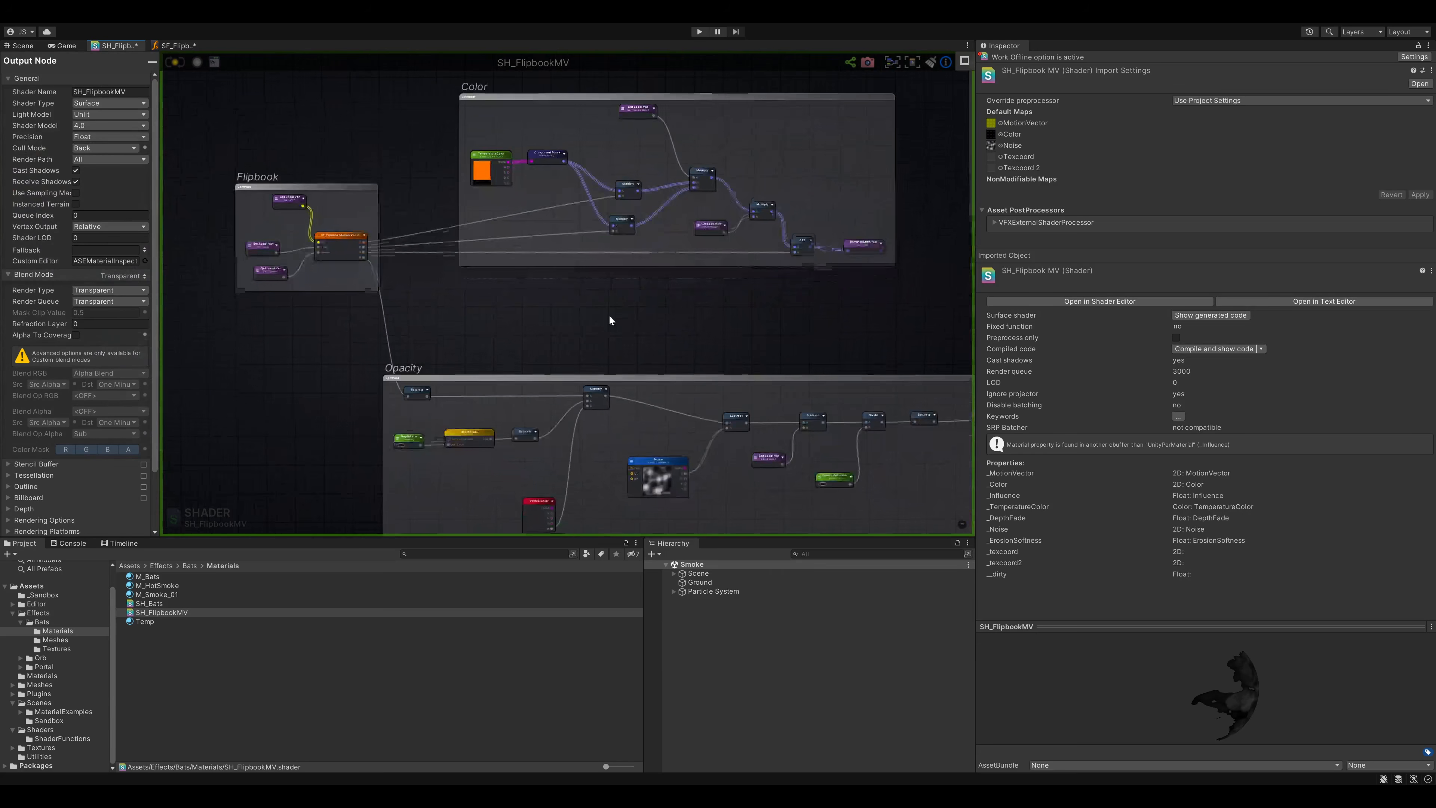
- Trace the Opacity section from Depth Fade, Vertex Color and Noise through the erosion nodes to the Opacity variable and shader output
{"action": "middle_click_drag", "start_coordinate": [610, 317], "coordinate": [528, 208]}
{"action": "scroll", "coordinate": [506, 295], "scroll_direction": "up", "scroll_amount": 7}
{"action": "scroll", "coordinate": [499, 305], "scroll_direction": "down", "scroll_amount": 1}
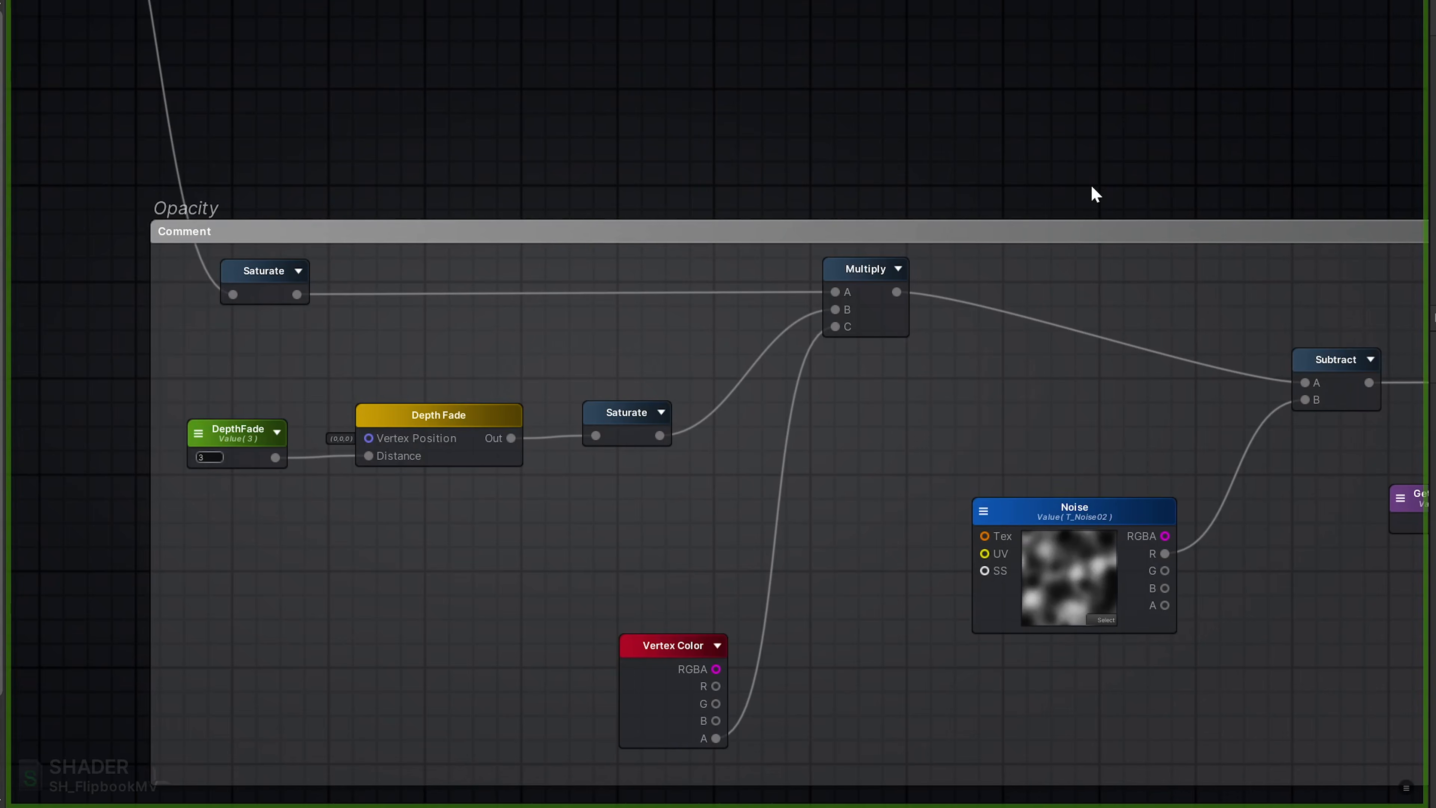
{"action": "middle_click_drag", "start_coordinate": [1178, 169], "coordinate": [673, 144]}
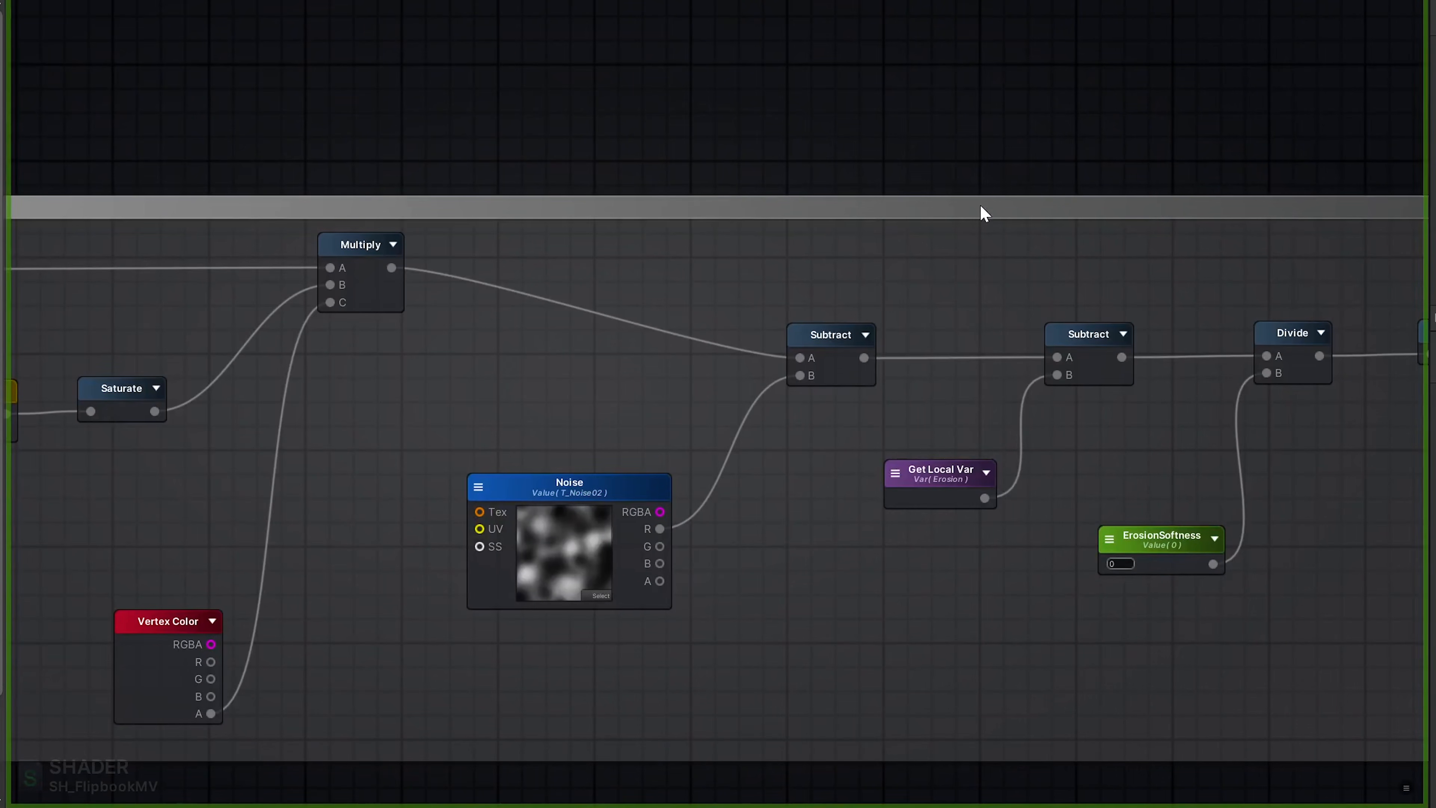
{"action": "middle_click_drag", "start_coordinate": [1086, 152], "coordinate": [684, 182]}
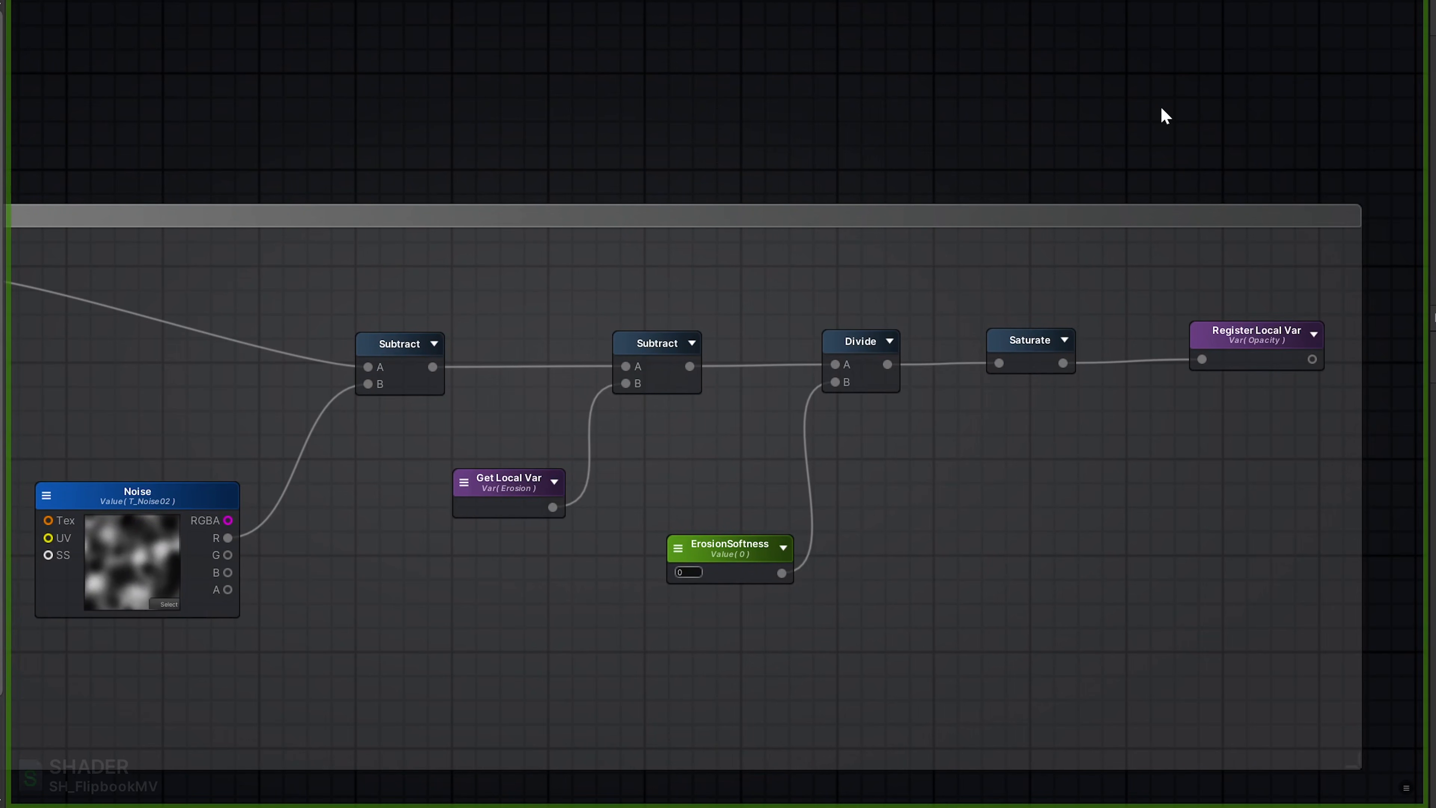
{"action": "middle_click_drag", "start_coordinate": [1212, 106], "coordinate": [991, 180]}
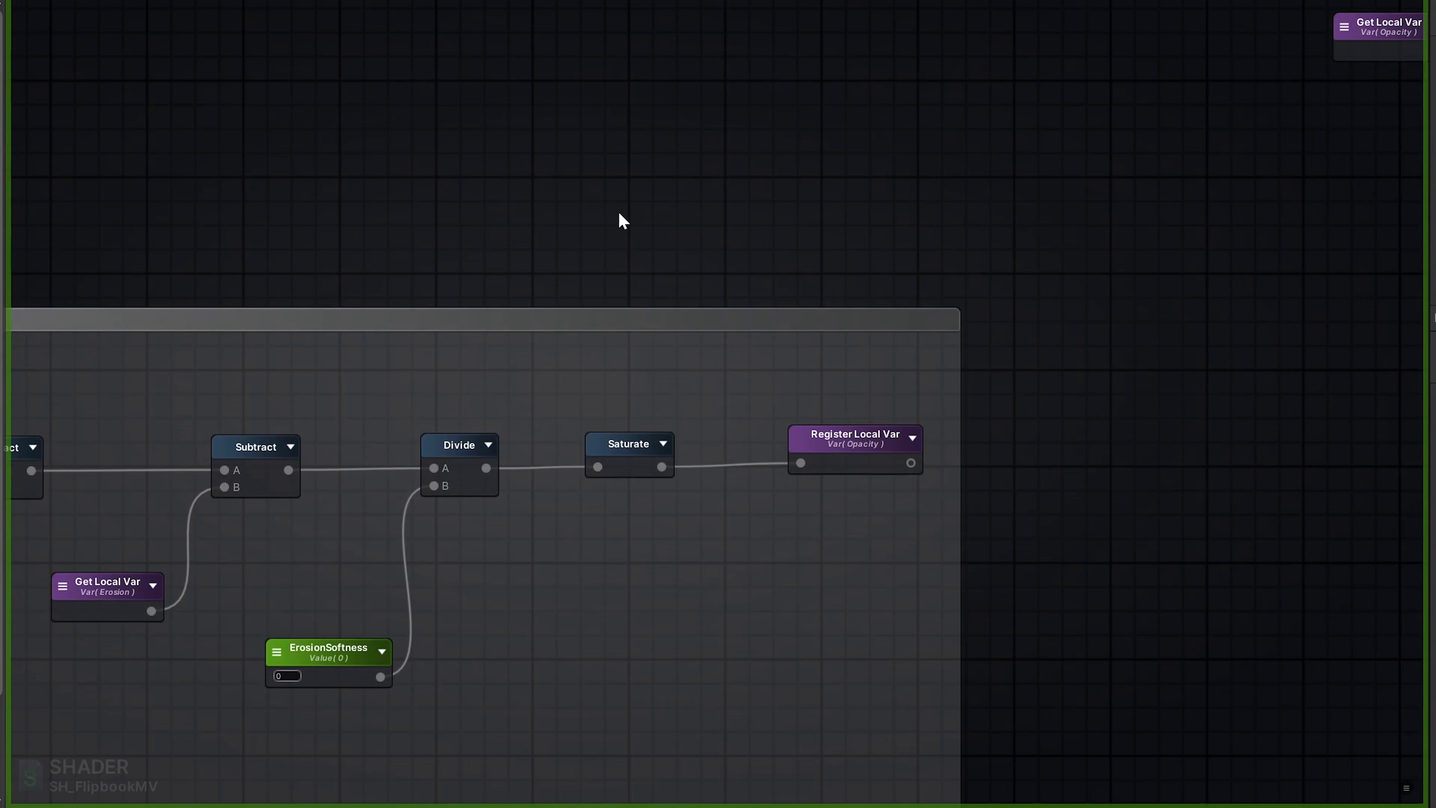
{"action": "middle_click_drag", "start_coordinate": [619, 215], "coordinate": [750, 240]}
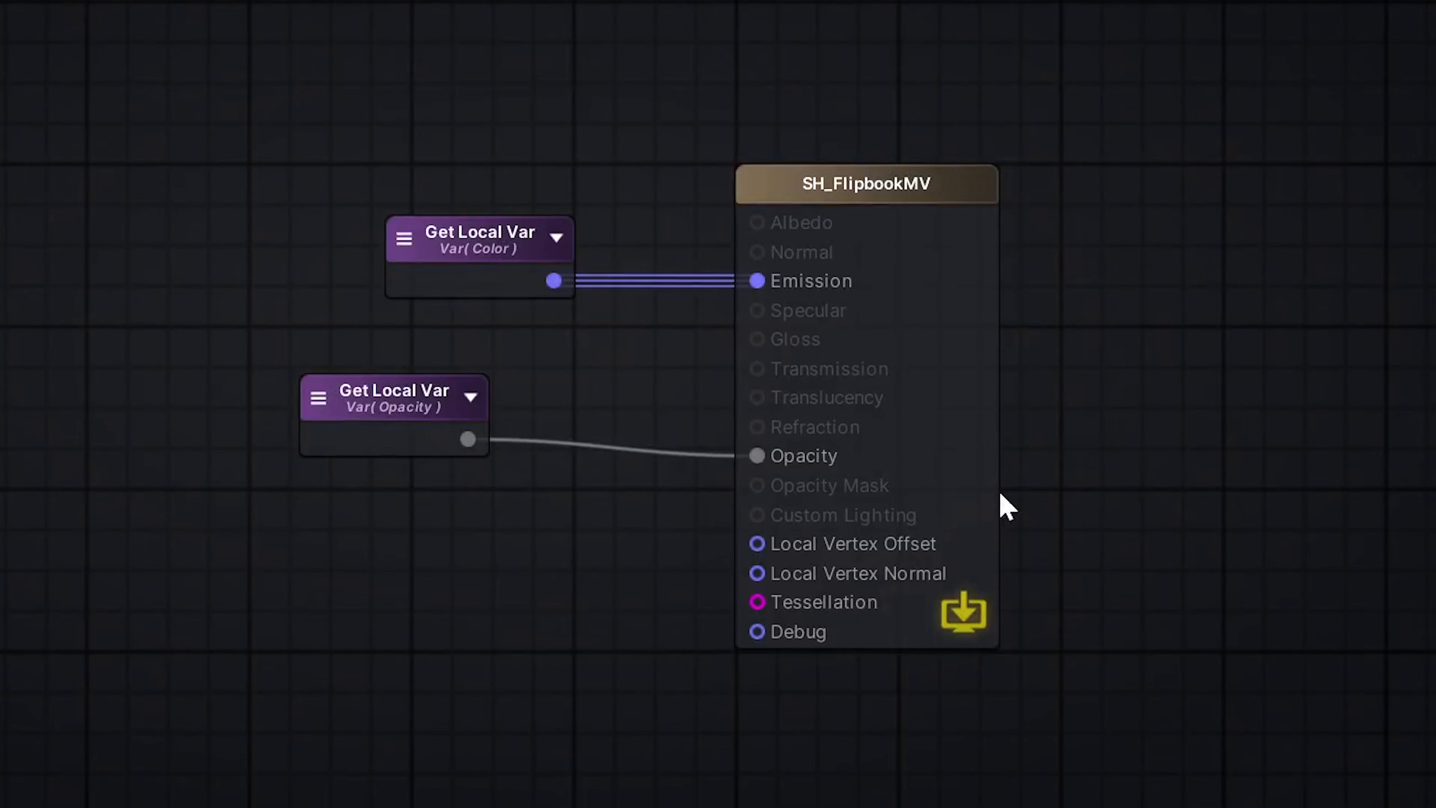